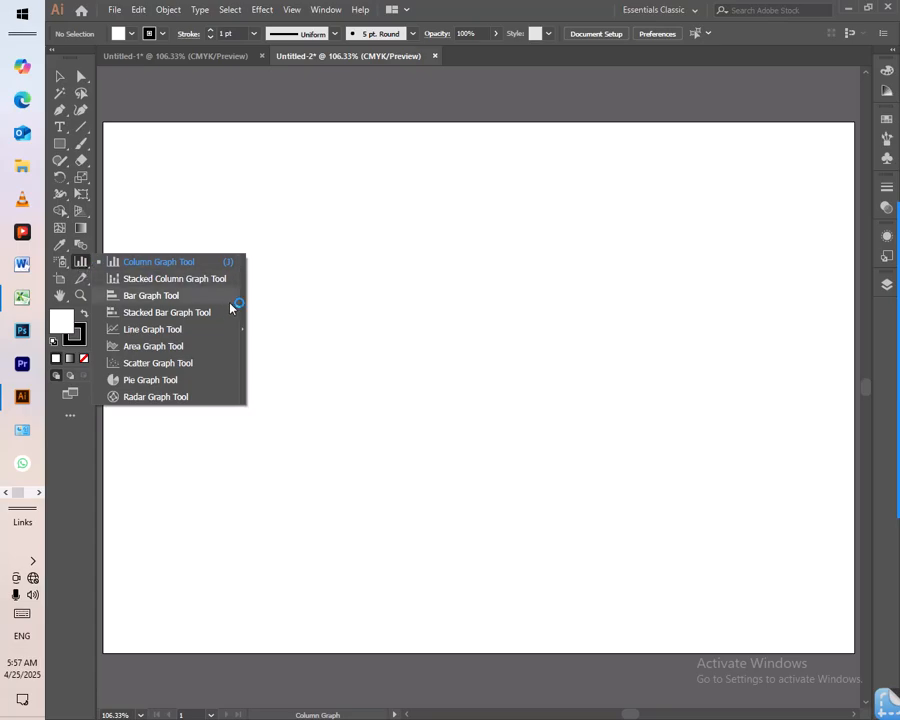
- Detach the graph tools as a floating palette and place it just above the artboard's upper-left corner
click(245, 330)
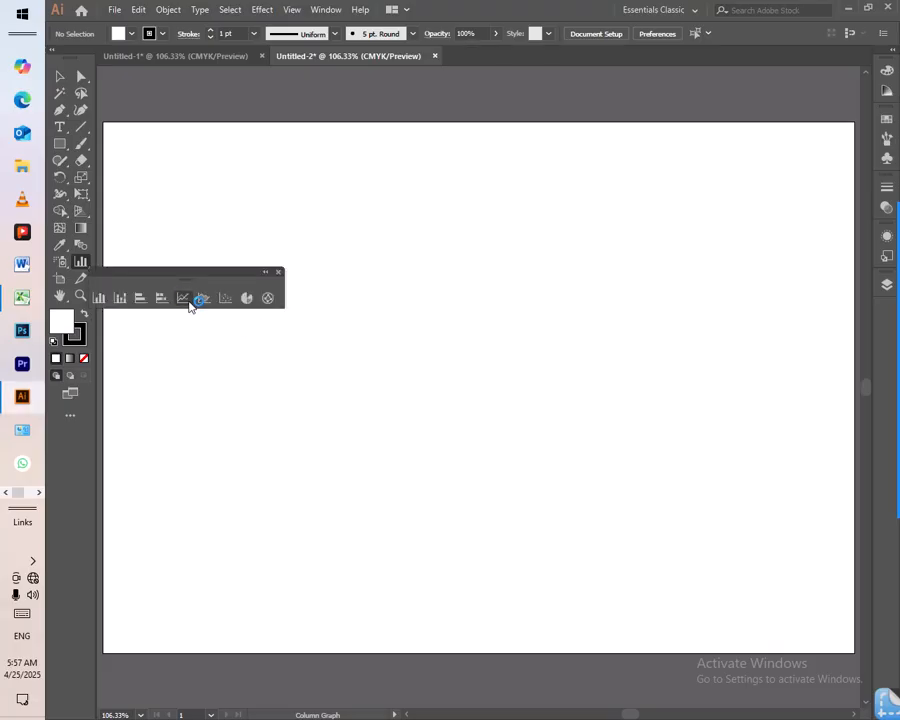
drag(156, 269, 168, 117)
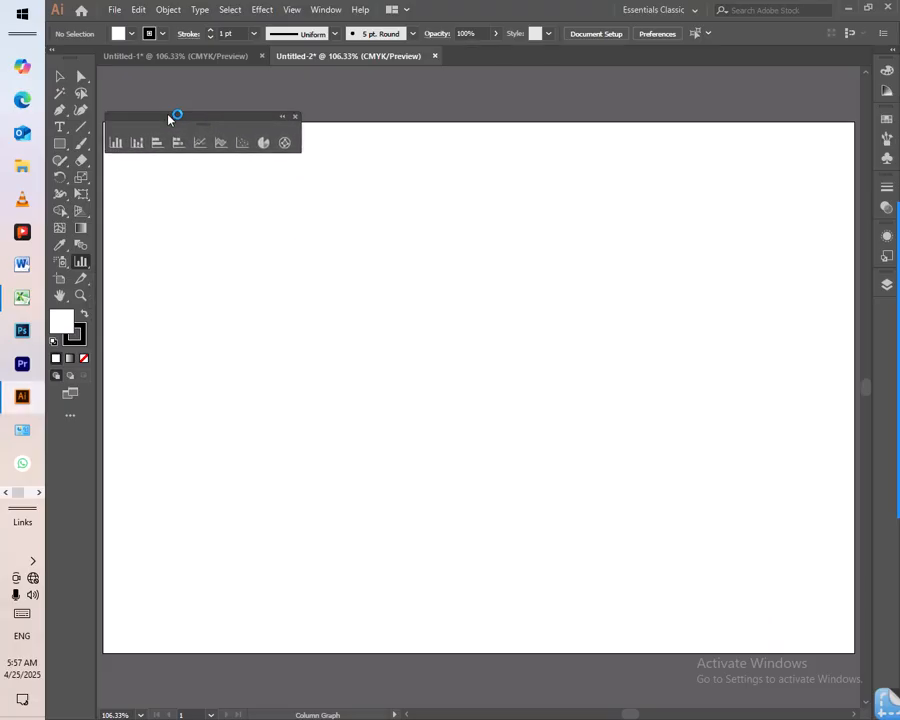
click(58, 78)
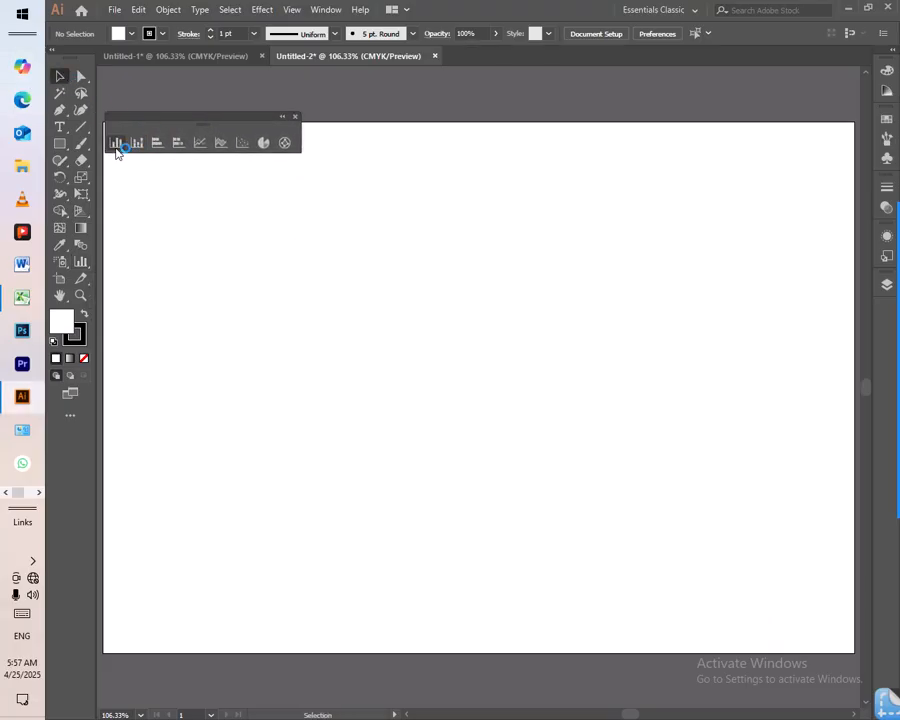
drag(133, 119, 130, 82)
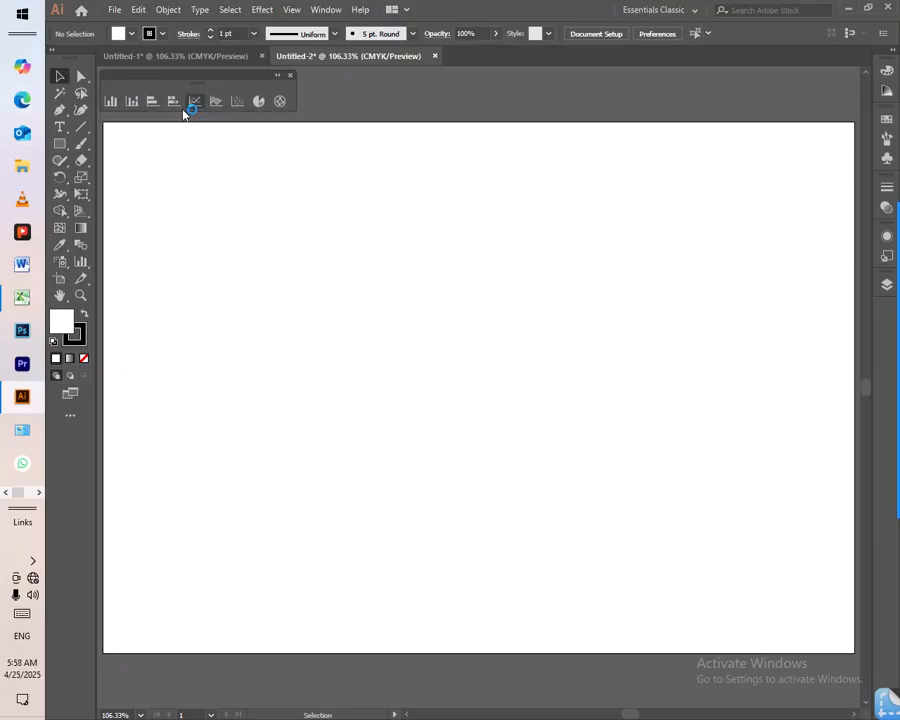
- Review the Days data table in Excel and draw a column graph across the lower half of Illustrator's blank artboard
click(111, 103)
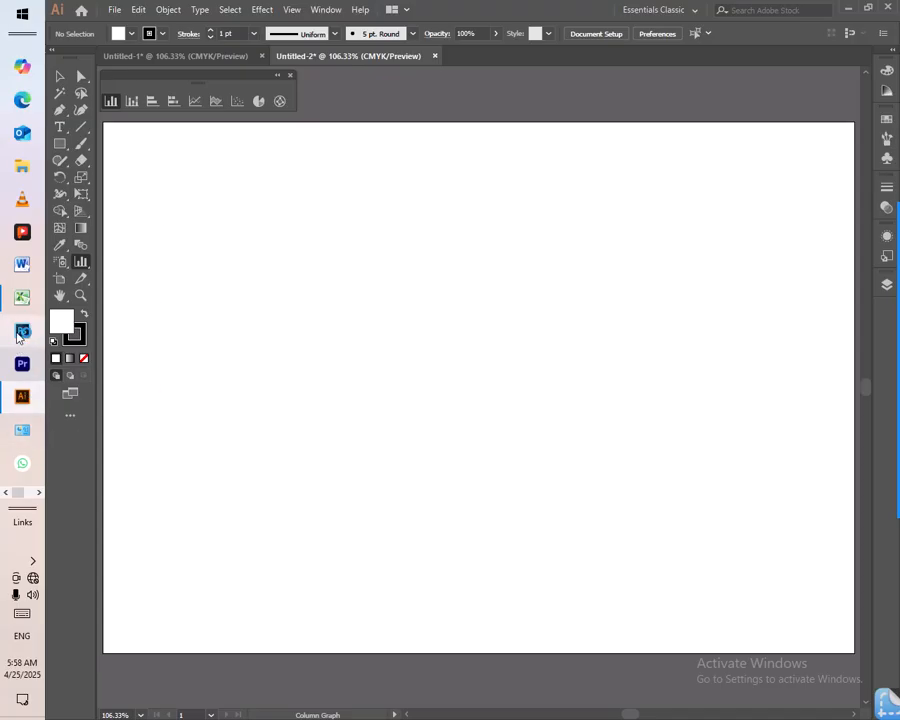
mouse_move(17, 308)
click(140, 300)
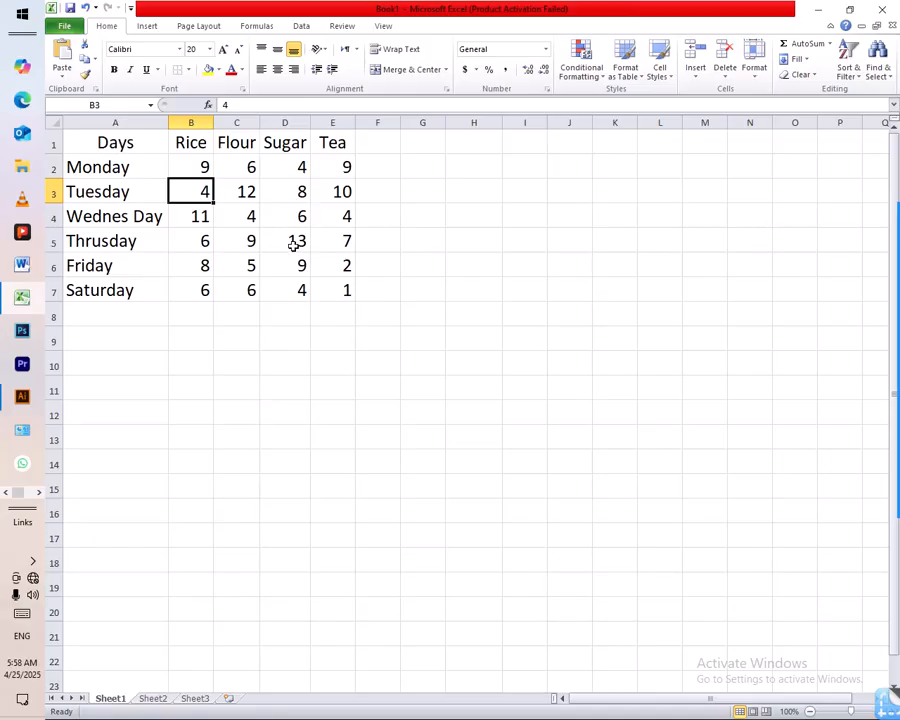
key(alt+Tab)
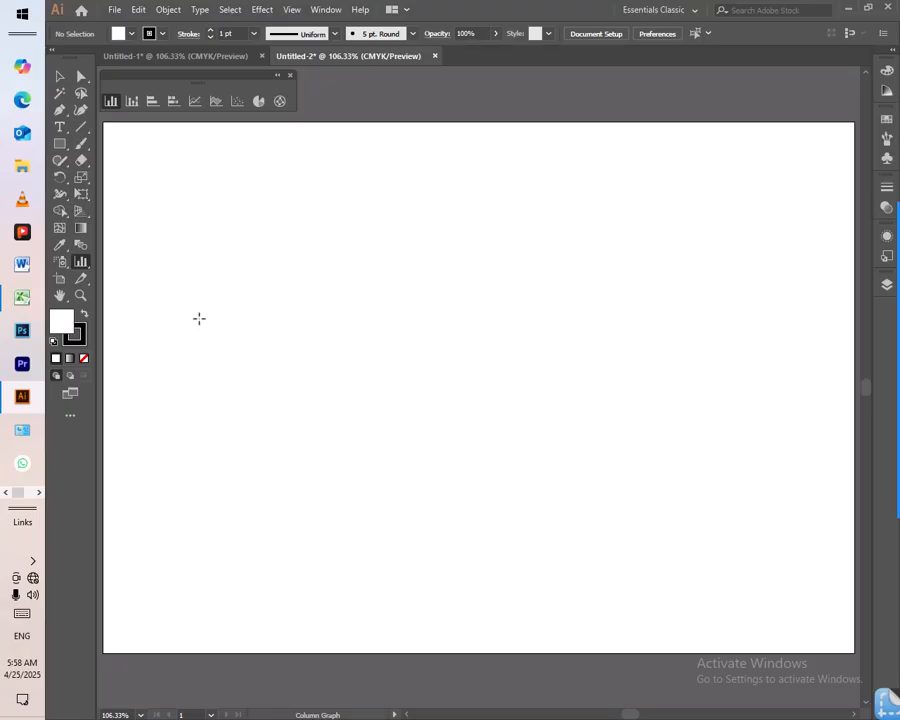
drag(183, 335, 737, 571)
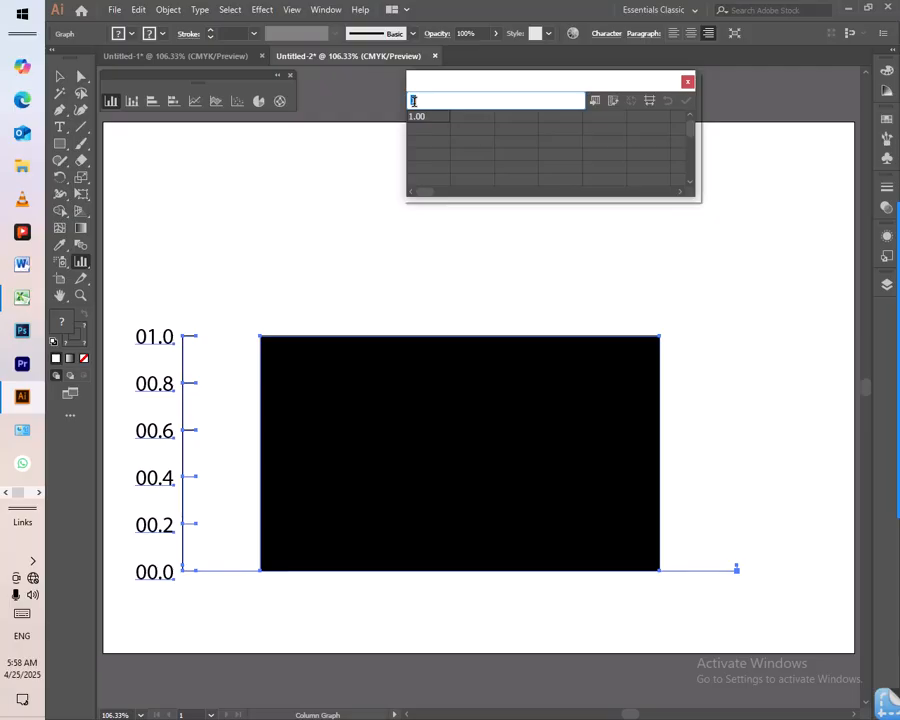
- Enter 2 and 1 in the first two cells of the graph data's first column
click(480, 118)
click(423, 122)
click(470, 120)
click(688, 102)
text(2)
key(Return)
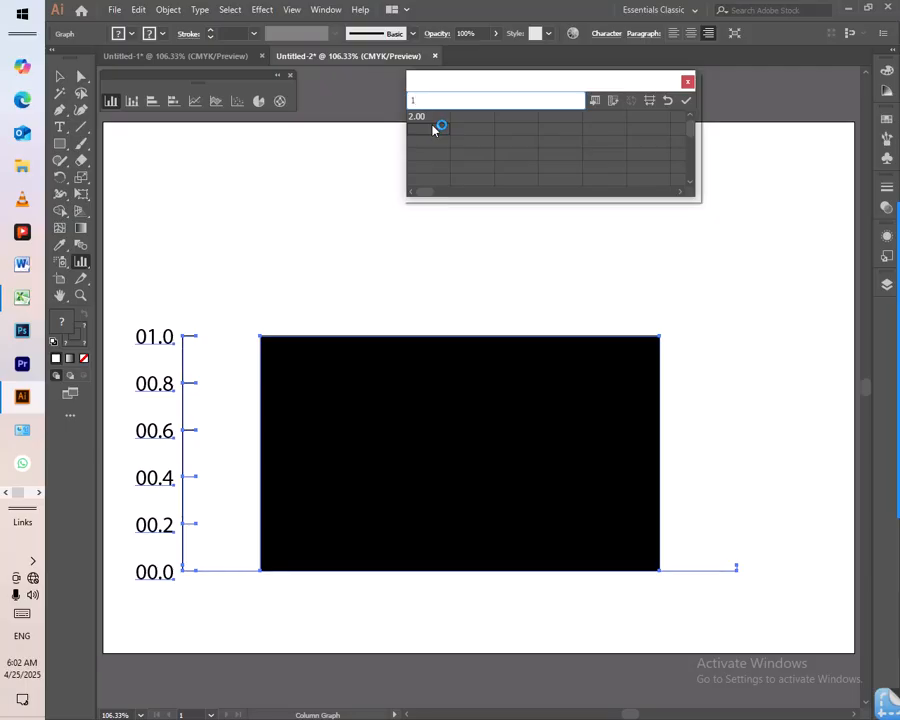
click(423, 129)
click(427, 117)
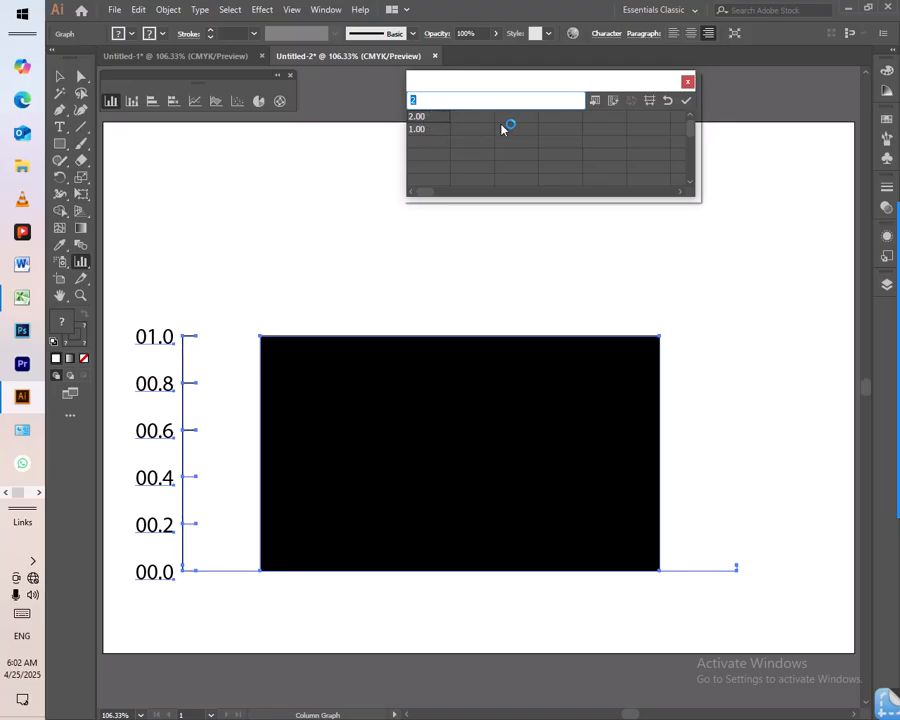
- Revert the graph data and apply 23 as the second value in the first column
click(684, 101)
click(667, 101)
key(Return)
text(23)
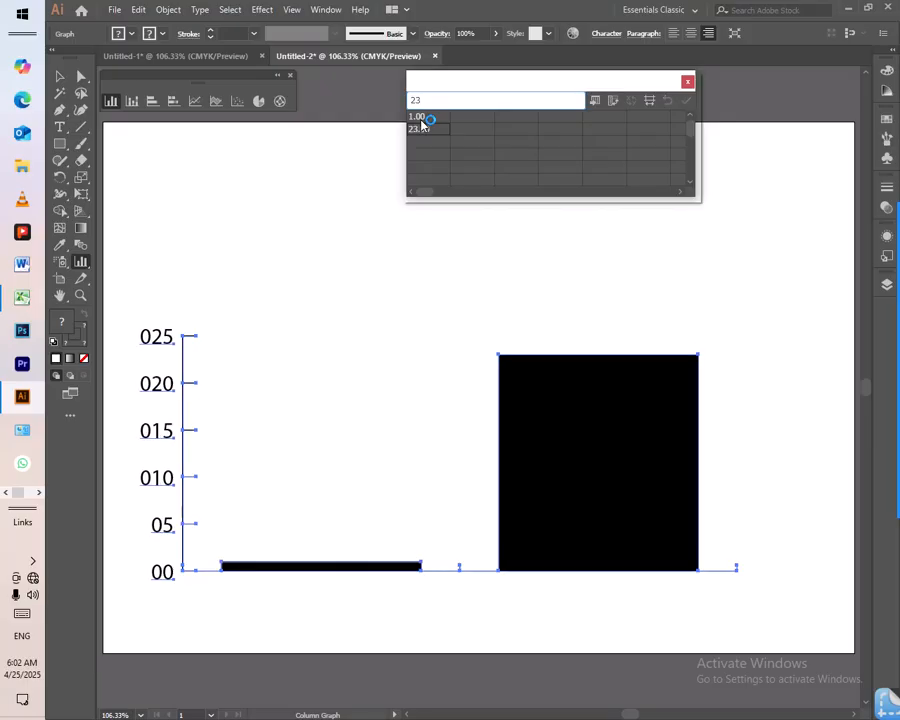
- Replace the values in the graph data's first column with 2, 3 and 4
key(BackSpace)
key(BackSpace)
click(422, 130)
click(422, 116)
text(2)
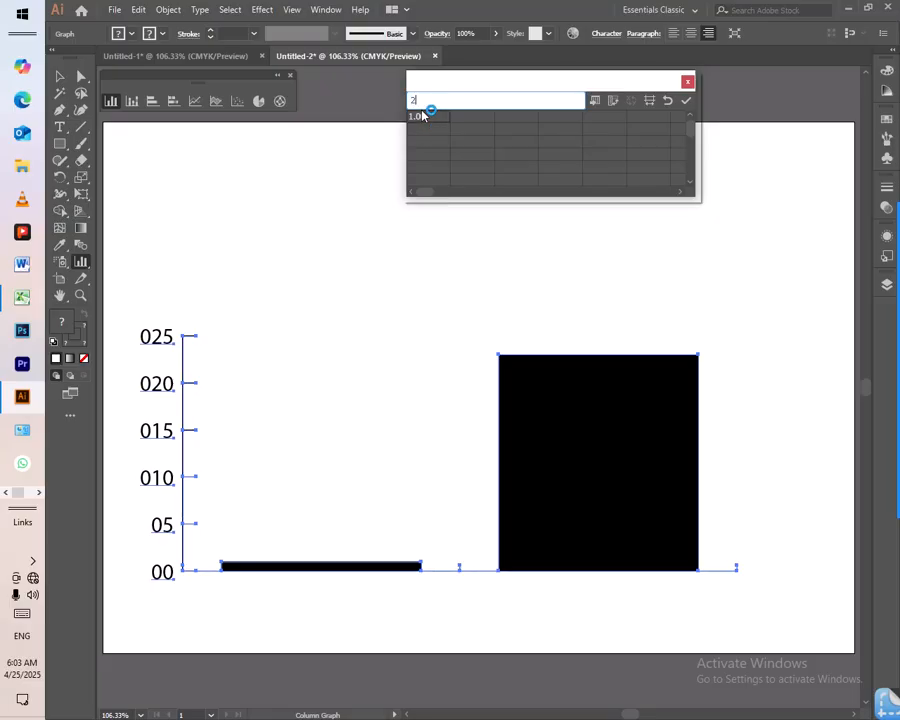
click(427, 132)
text(3)
click(433, 139)
text(3)
key(BackSpace)
text(4)
key(Return)
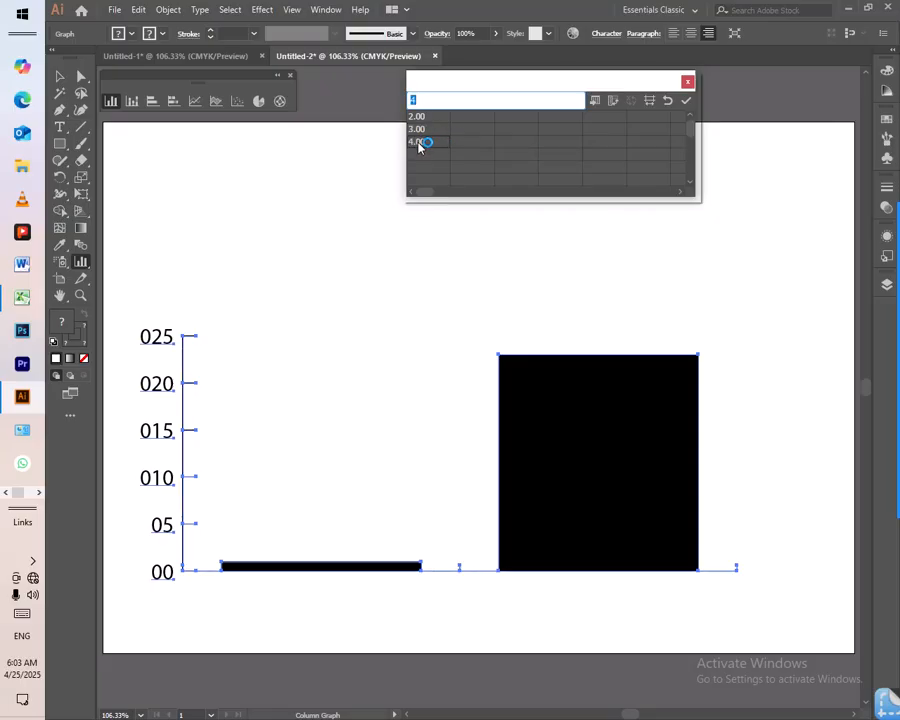
- Enter sample text such as "ad" and "adad" in the graph data's second column, and revert all unapplied data changes
click(462, 116)
text(ad)
click(464, 141)
text(adad)
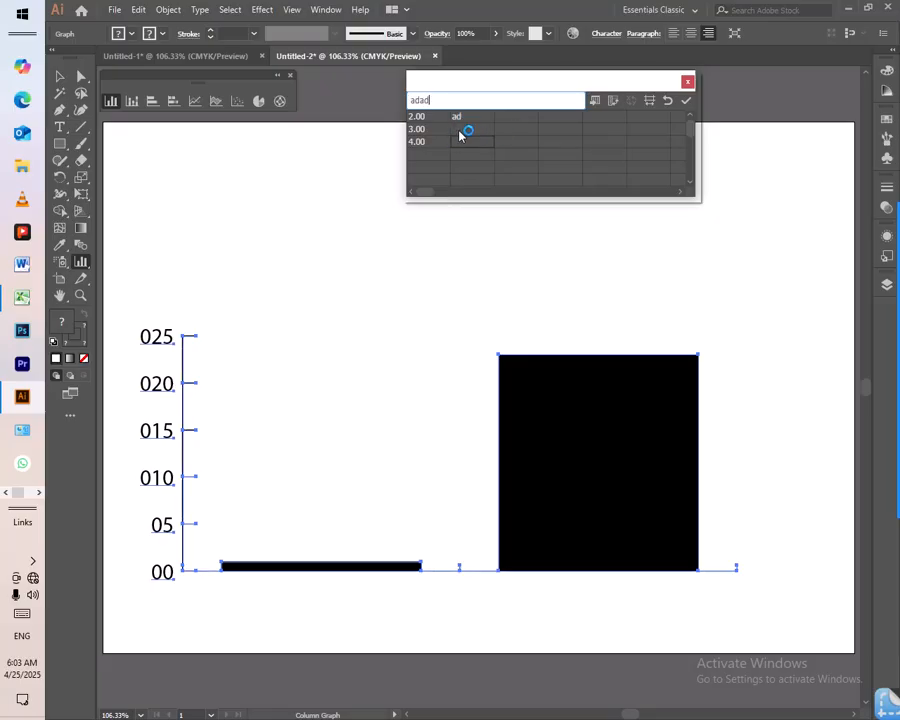
click(461, 132)
text(ads)
click(469, 156)
text(adasd)
click(486, 142)
text(a)
click(503, 118)
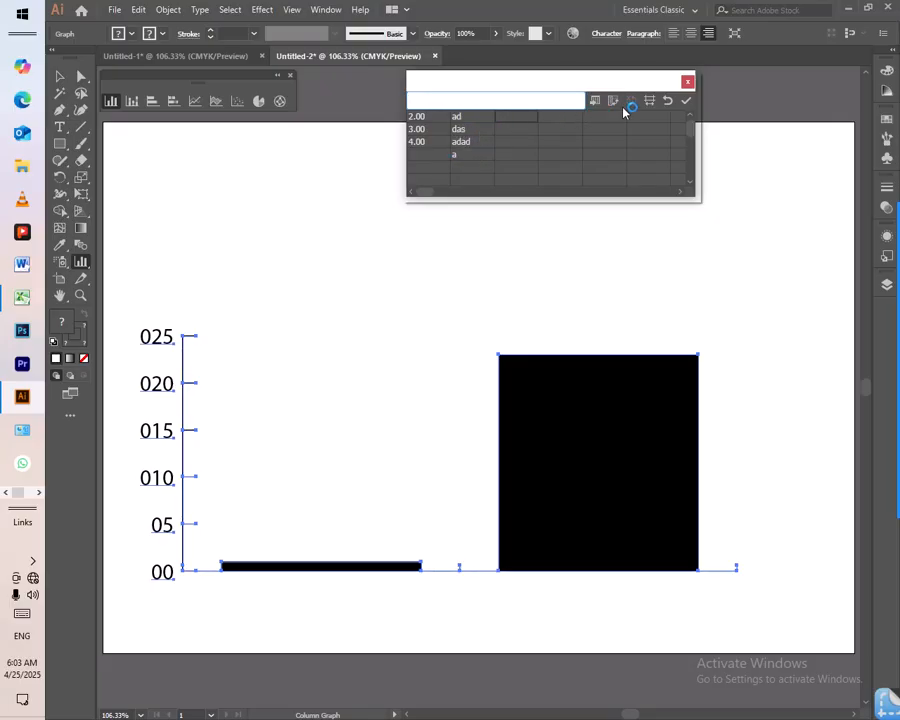
click(667, 100)
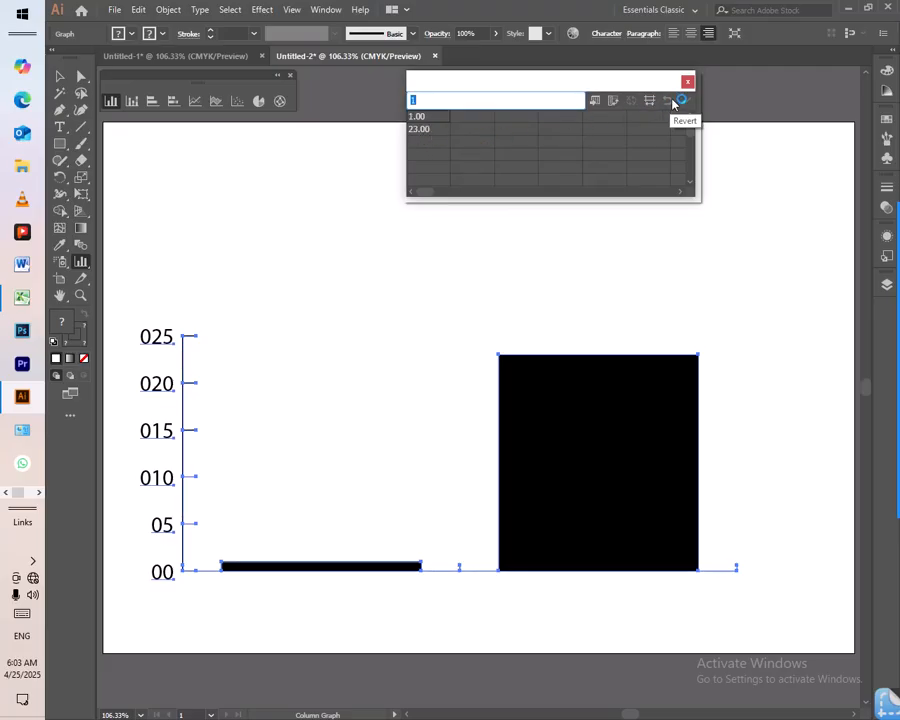
- Clear both values from the graph data's first column and select its first cell
click(422, 131)
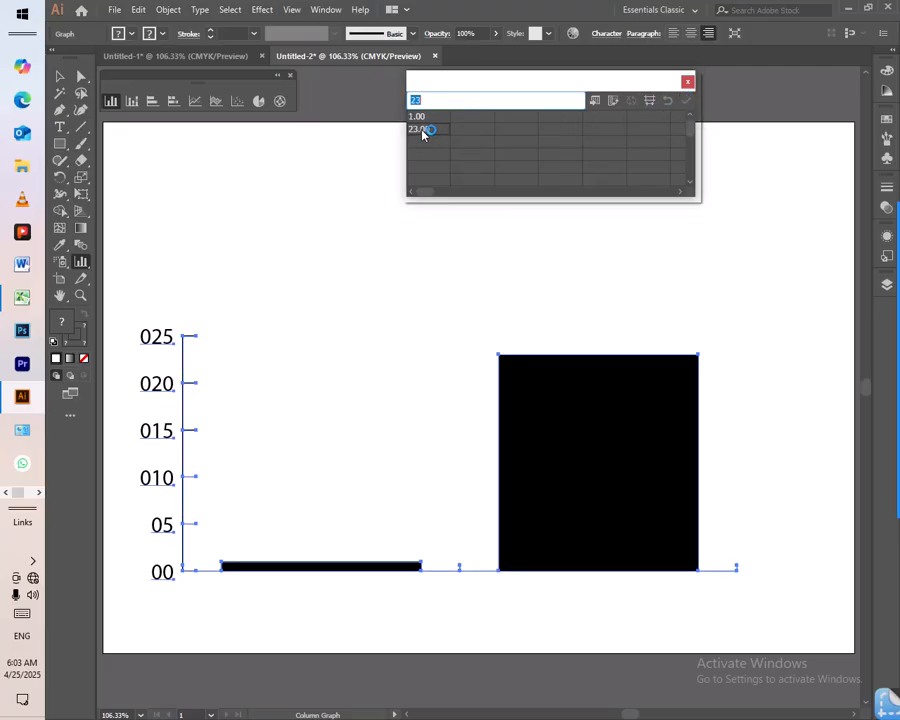
key(BackSpace)
key(Return)
click(421, 118)
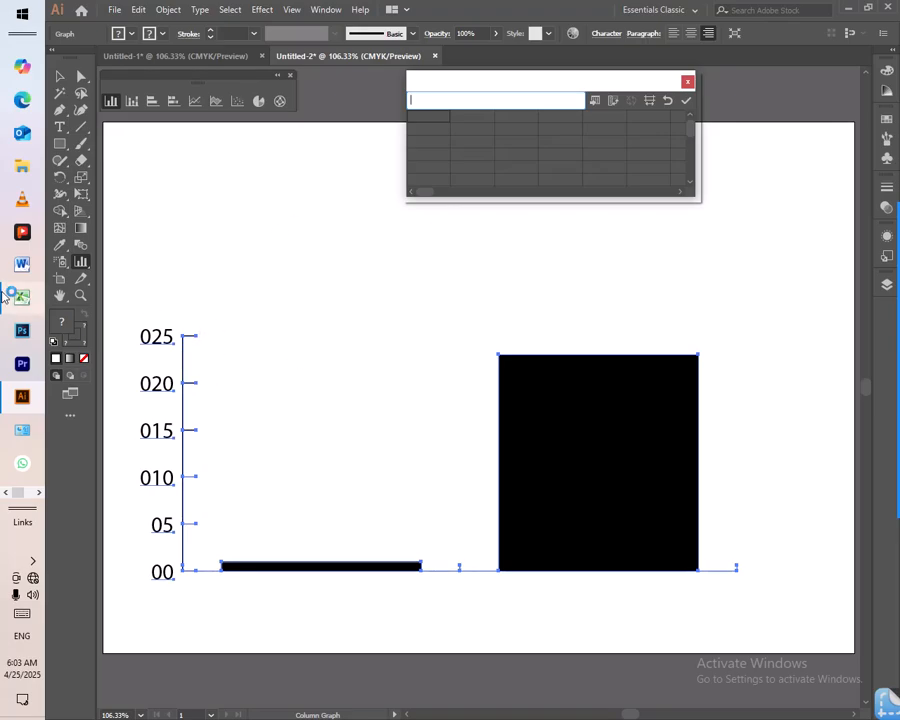
- Switch to Excel and copy the whole Days table, A1:E7, including its headings
key(alt+Tab)
click(280, 260)
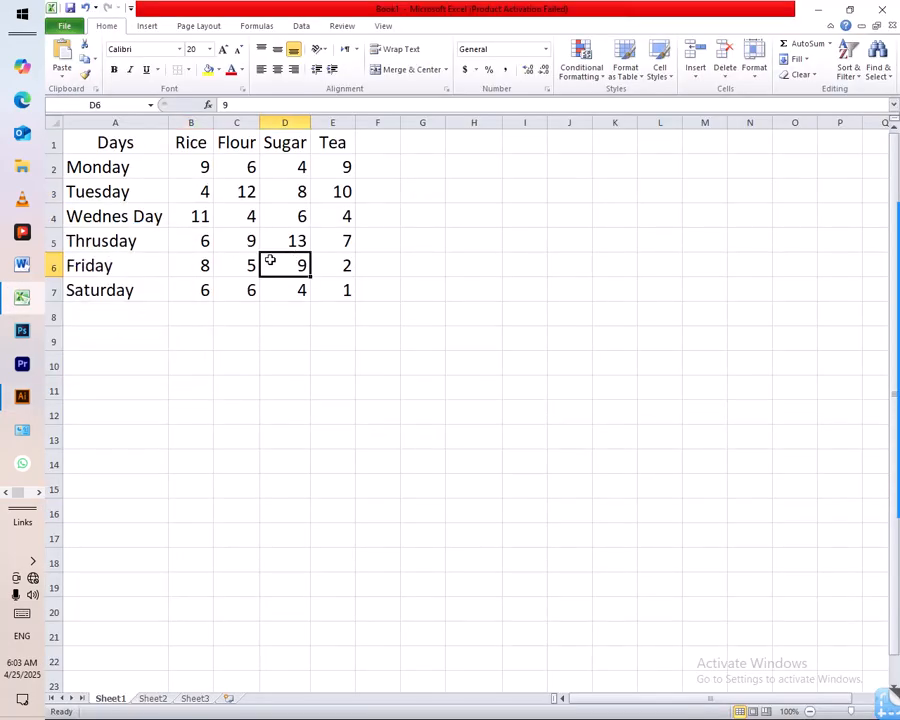
drag(76, 141, 322, 288)
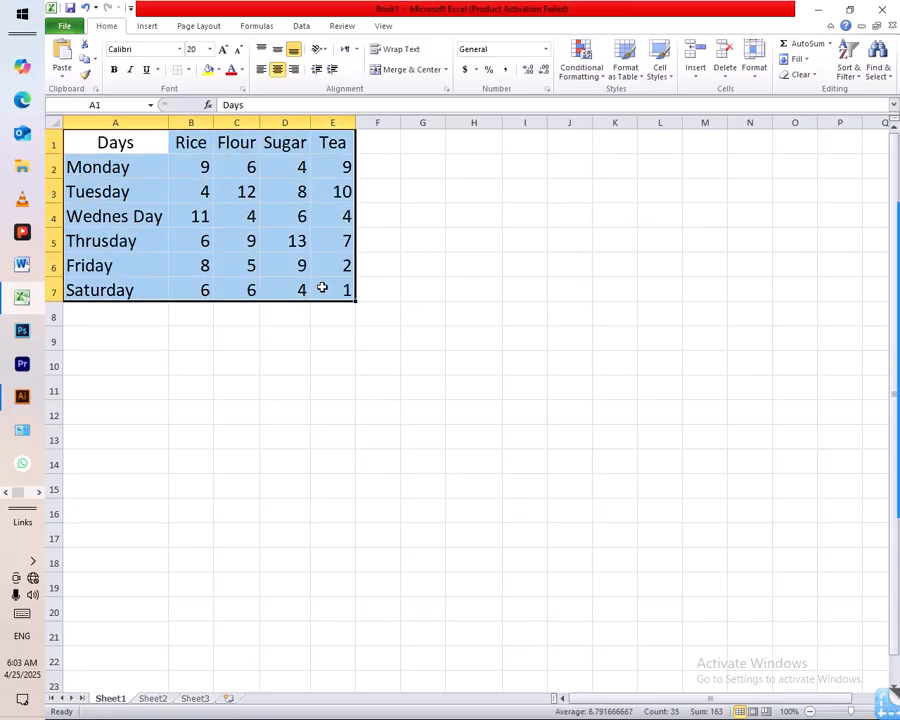
key(ctrl+c)
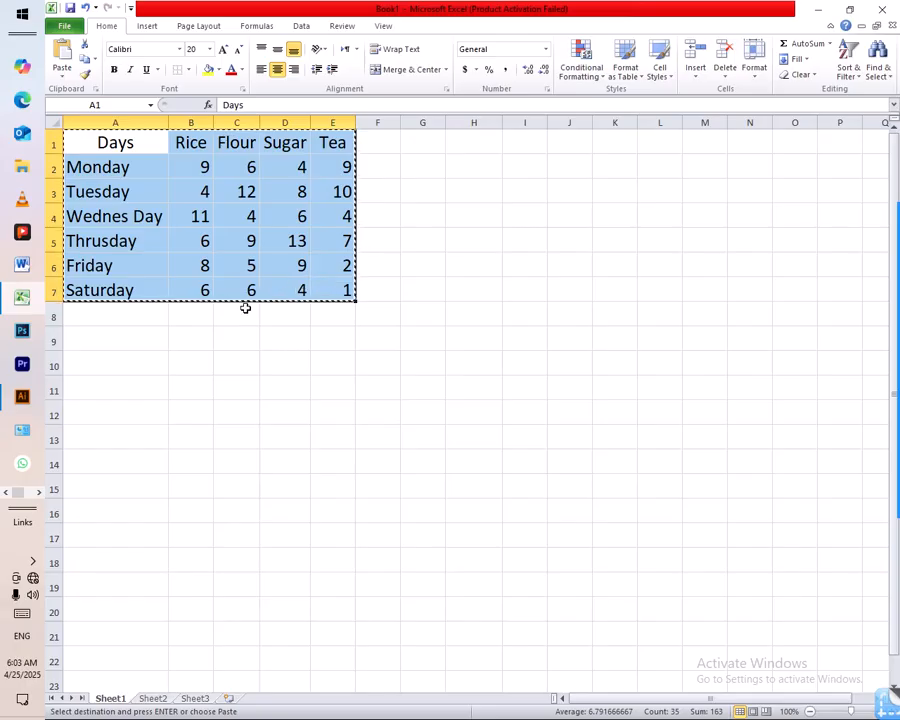
- Return to Illustrator, paste the copied table into the graph data and apply it to the column graph
key(alt+Tab)
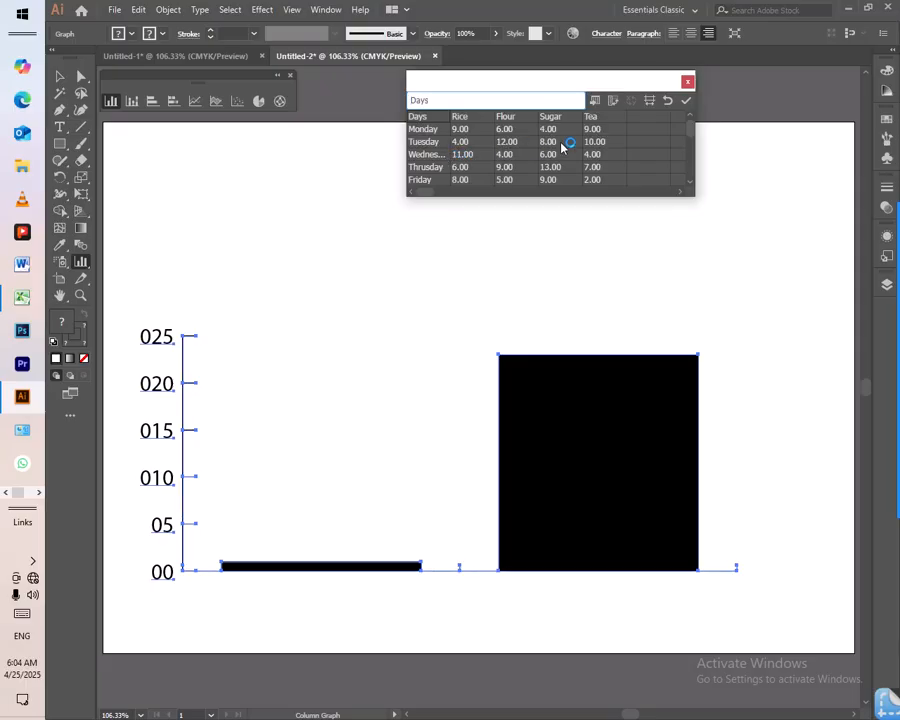
click(686, 104)
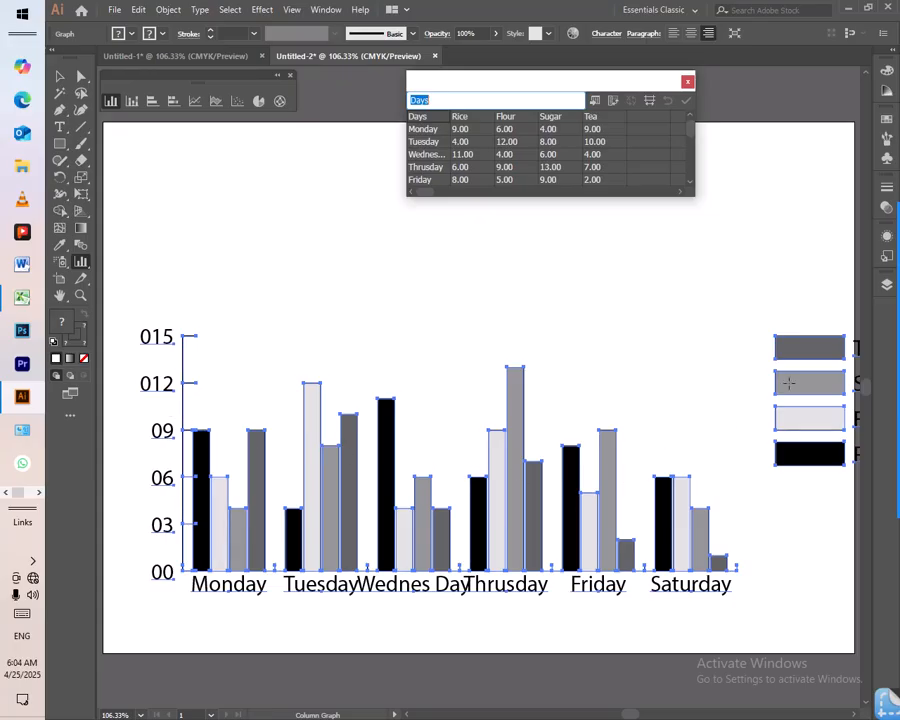
- Widen the artboard to 13.28 in by extending its right edge past the graph's legend
drag(522, 556, 498, 556)
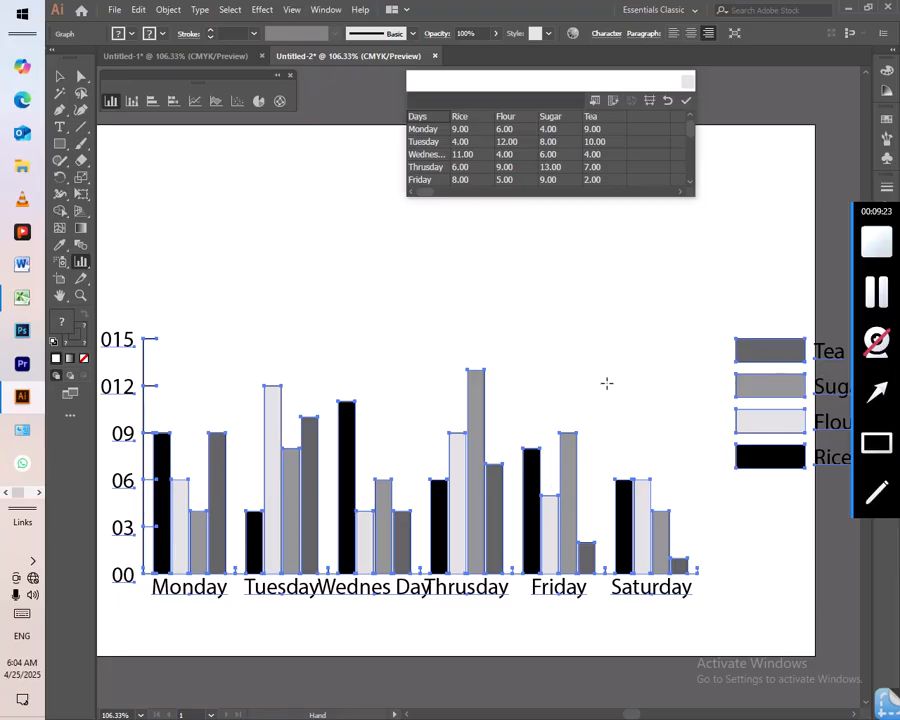
click(59, 76)
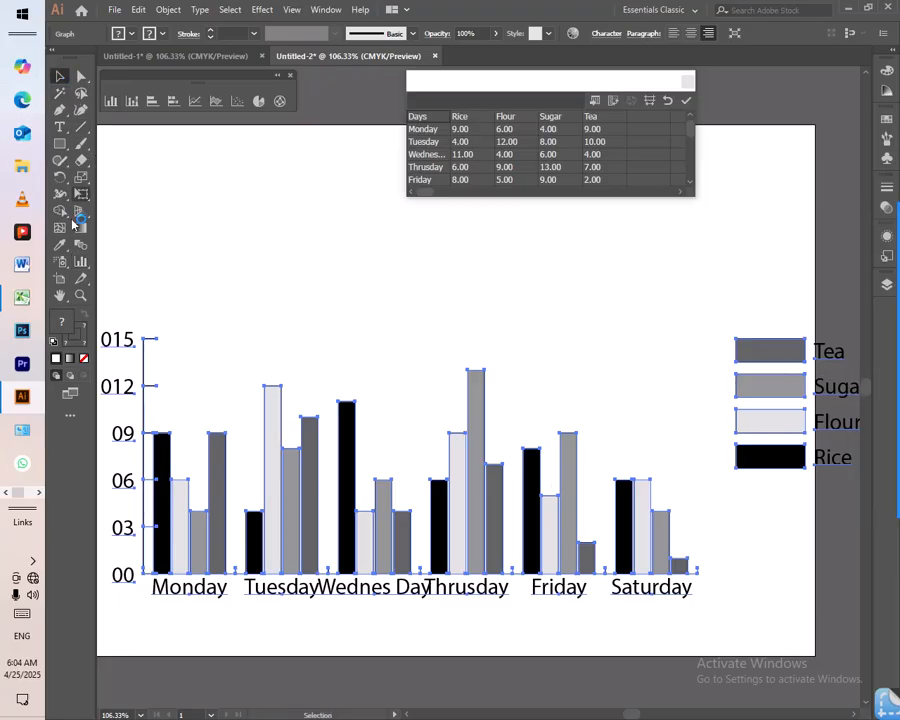
click(59, 283)
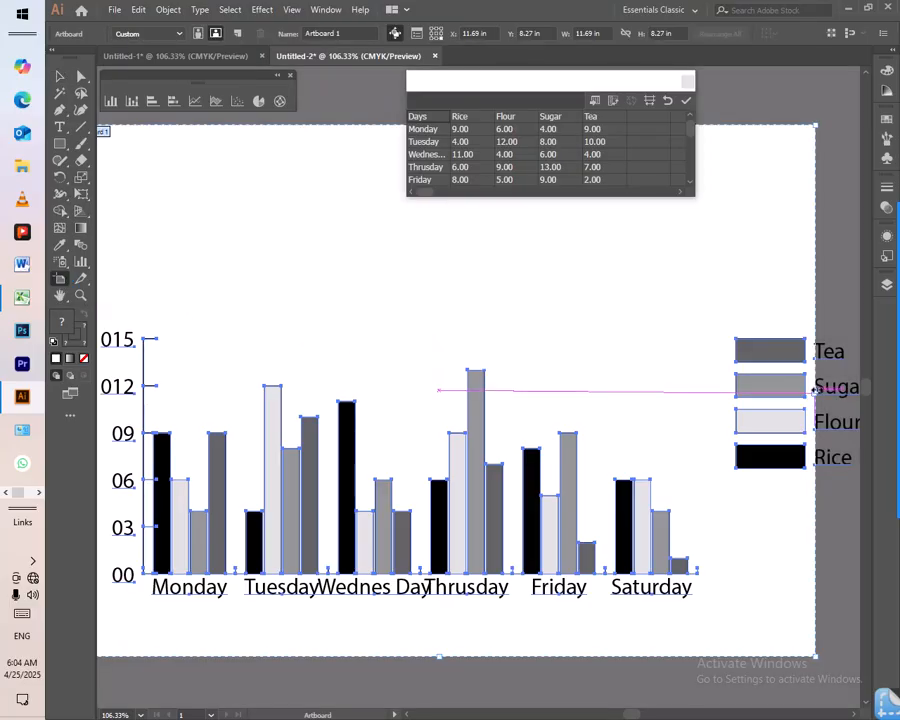
drag(813, 389, 862, 390)
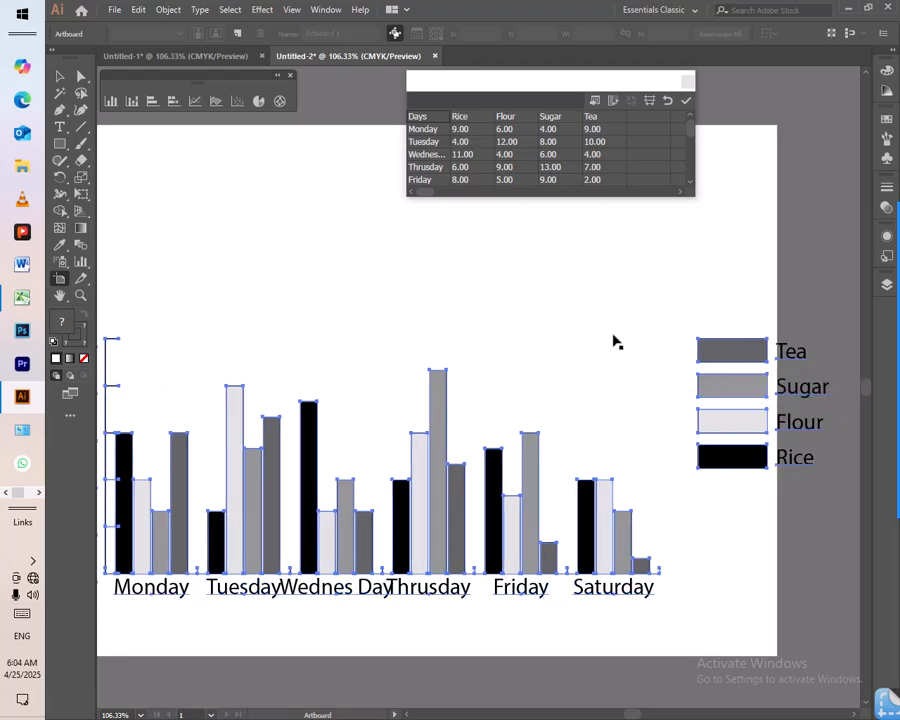
click(61, 279)
drag(778, 393, 856, 391)
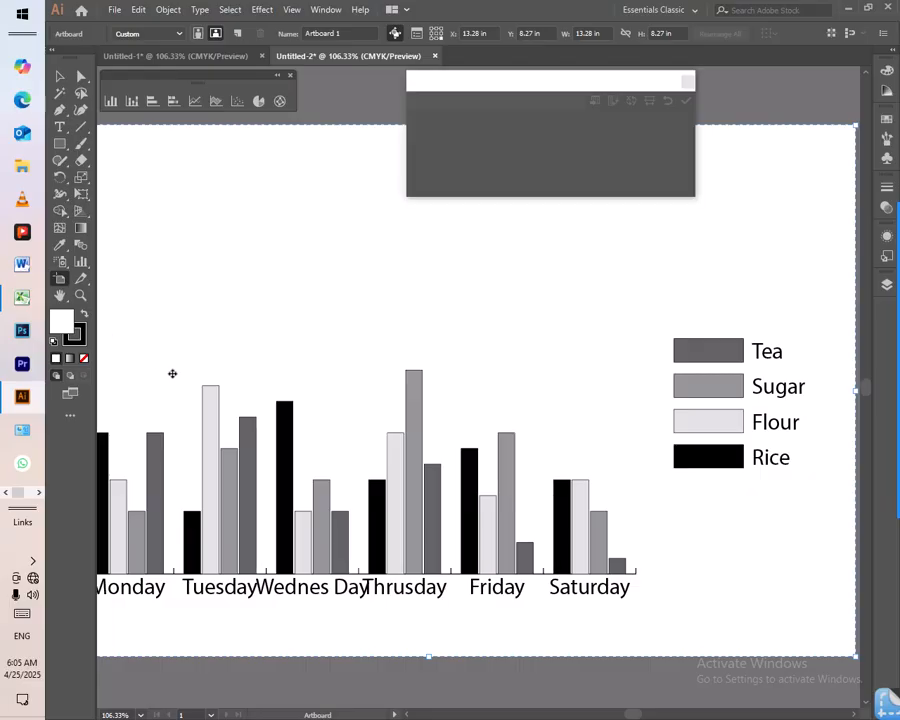
scroll(172, 373, left, 5)
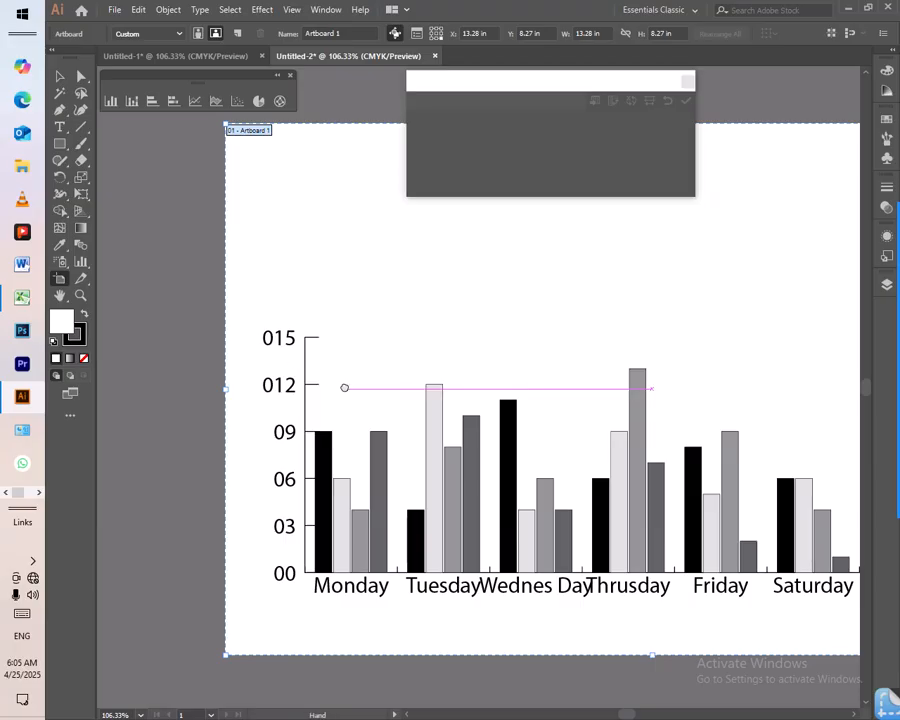
drag(345, 386, 239, 382)
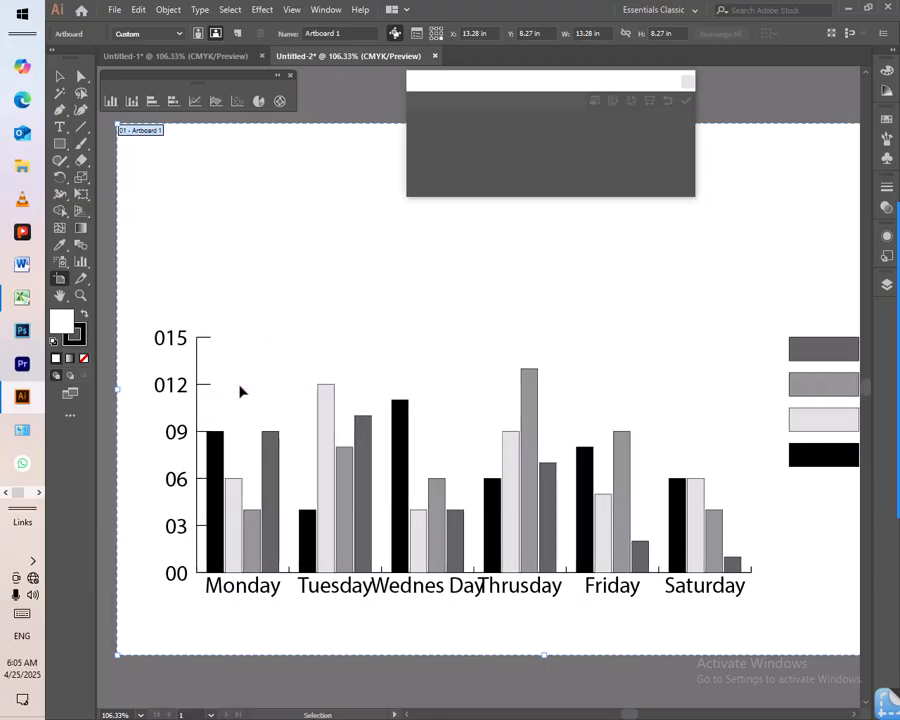
key(ctrl+0)
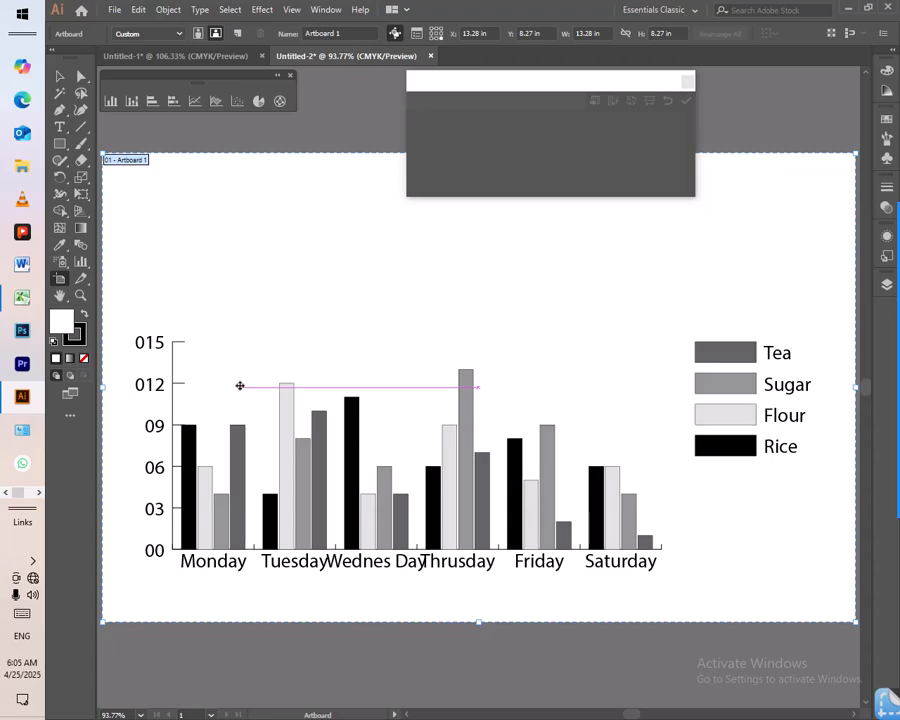
click(60, 75)
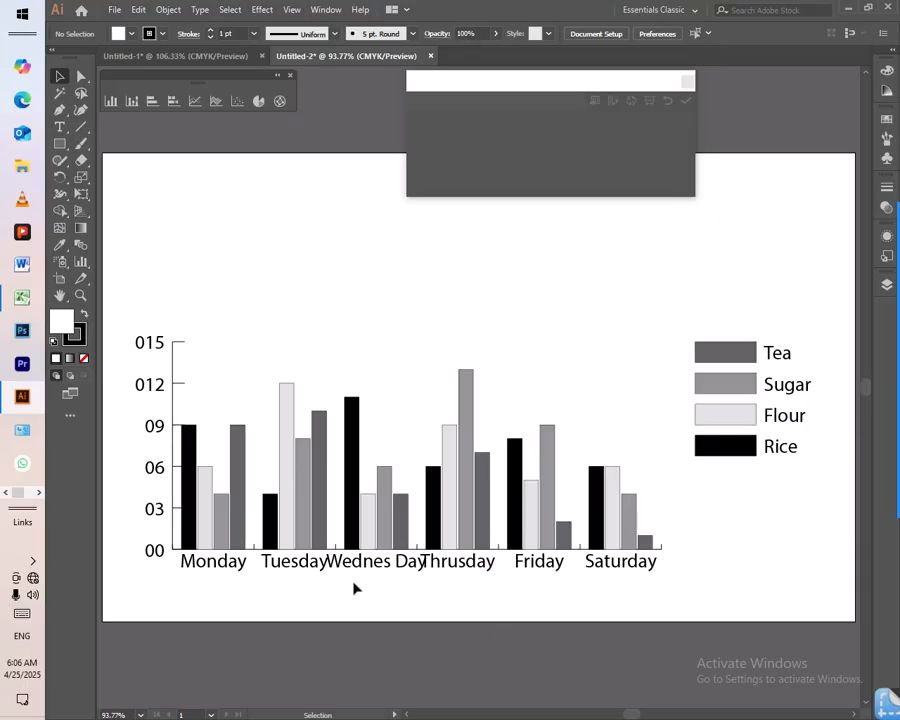
- Review the list of nine graph types in Untitled-1, moving the graph data window off the heading, and return to Untitled-2
click(215, 57)
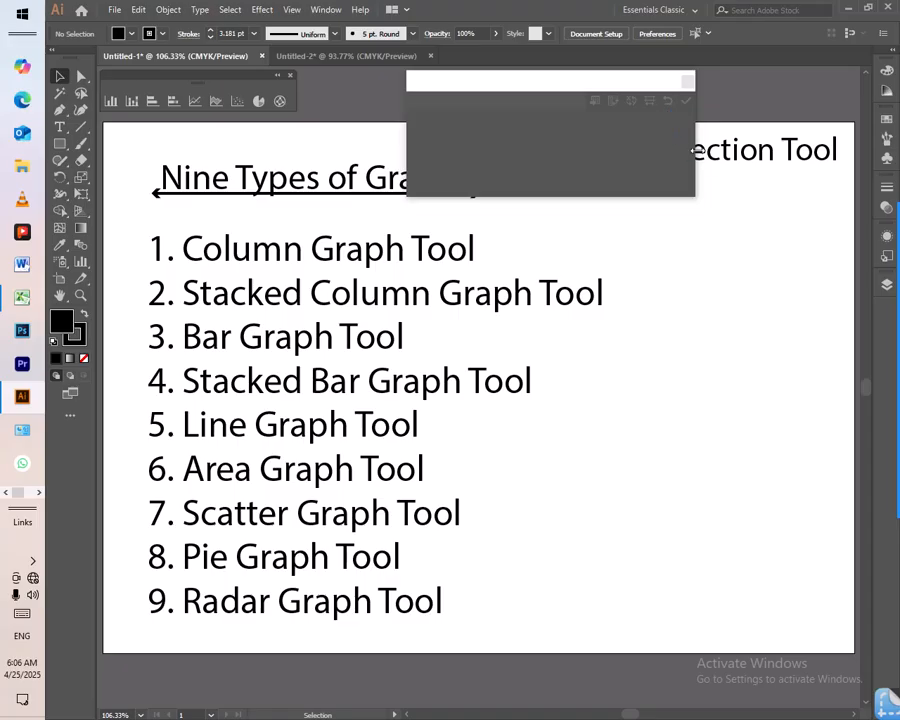
drag(595, 103, 727, 283)
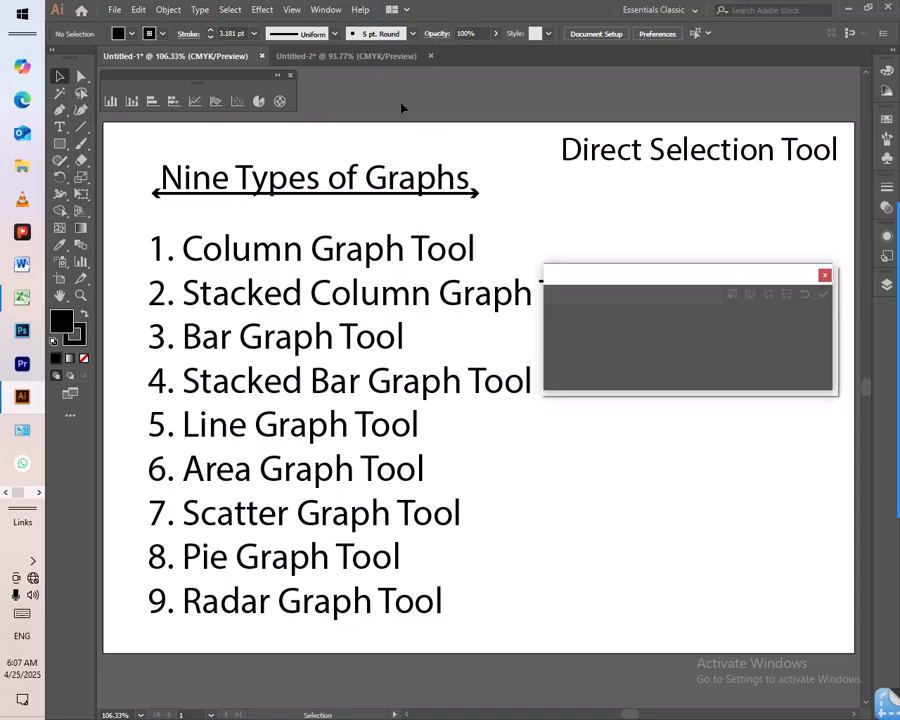
click(360, 57)
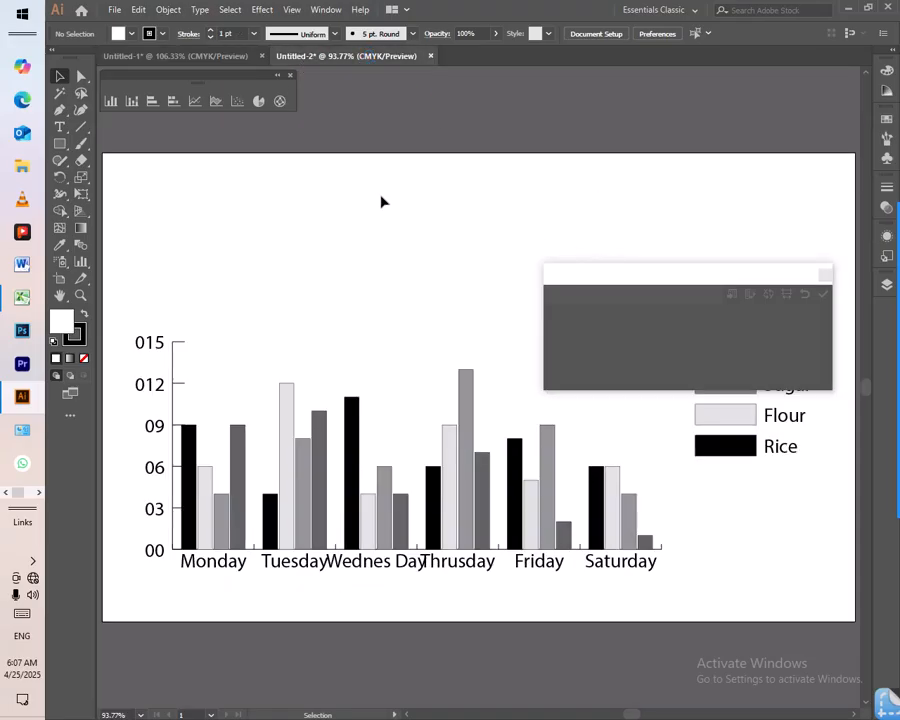
- Copy the "Direct Selection Tool" text from Untitled-1 into Untitled-2, place it above the legend, and move the graph data window clear of the graph
click(214, 57)
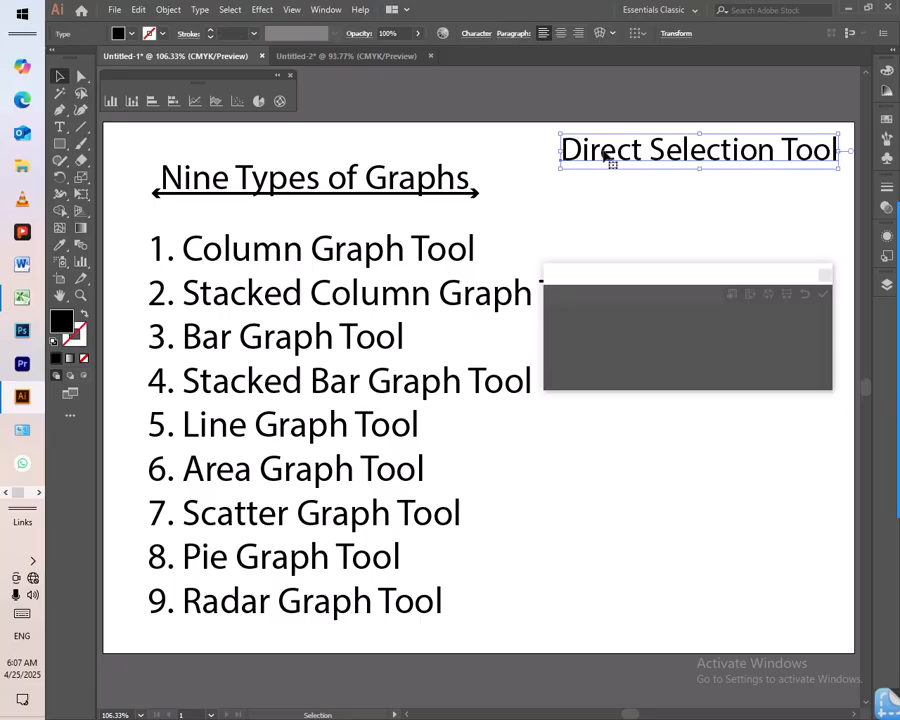
click(372, 57)
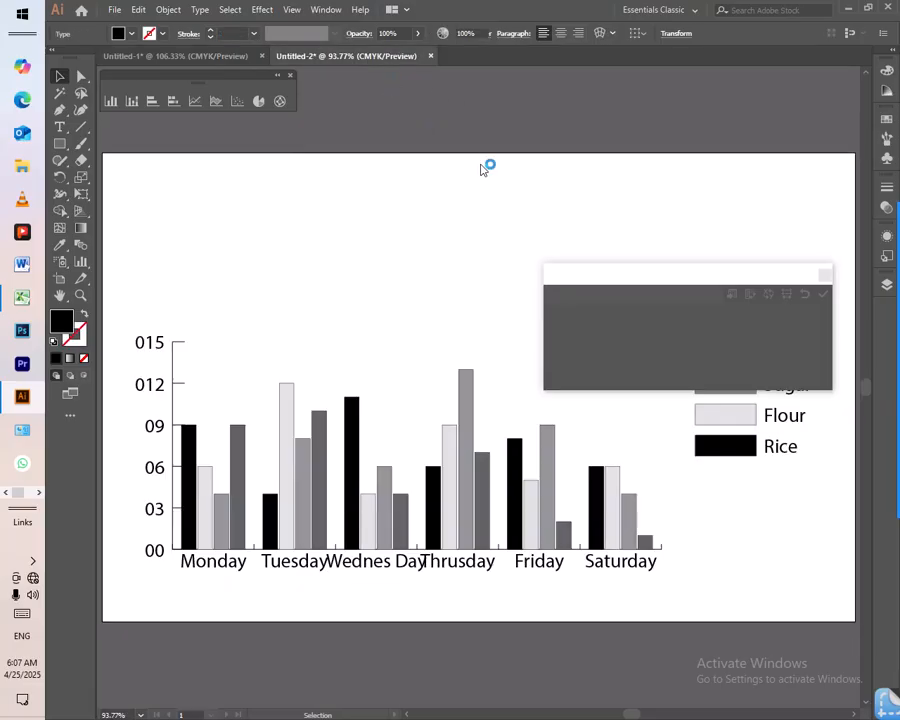
key(ctrl+v)
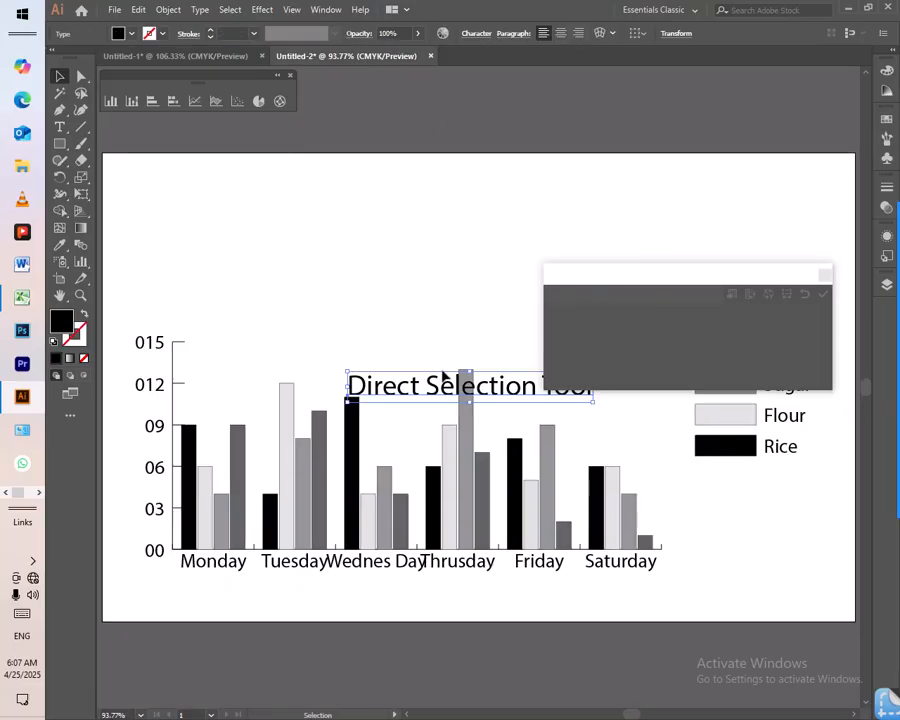
drag(414, 371, 662, 173)
drag(578, 280, 326, 104)
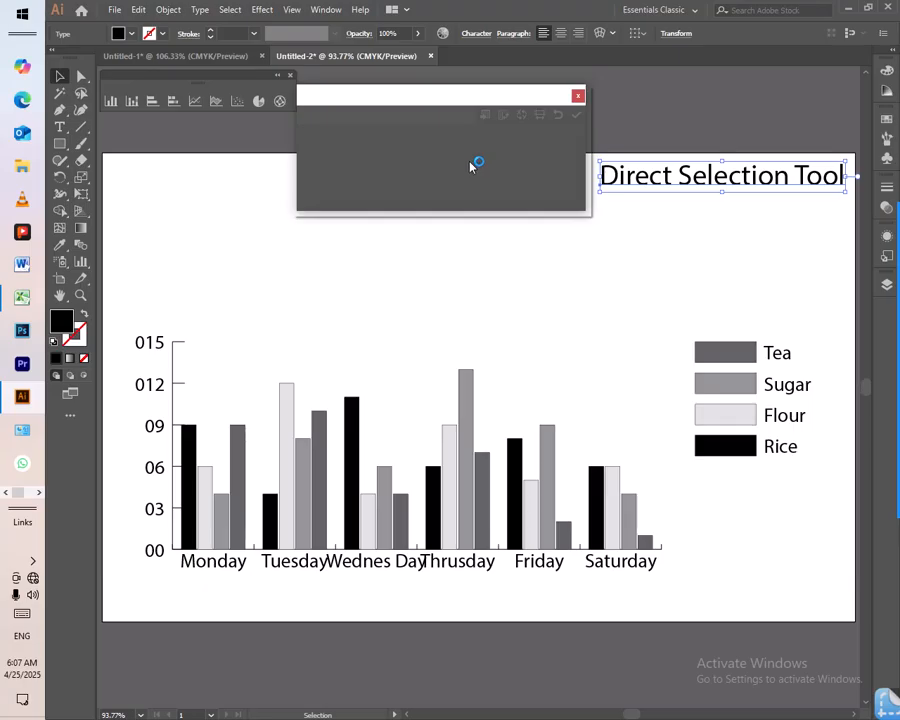
- Try shifting the column graph down and to the right with the Direct Selection tool, and undo the move
click(304, 425)
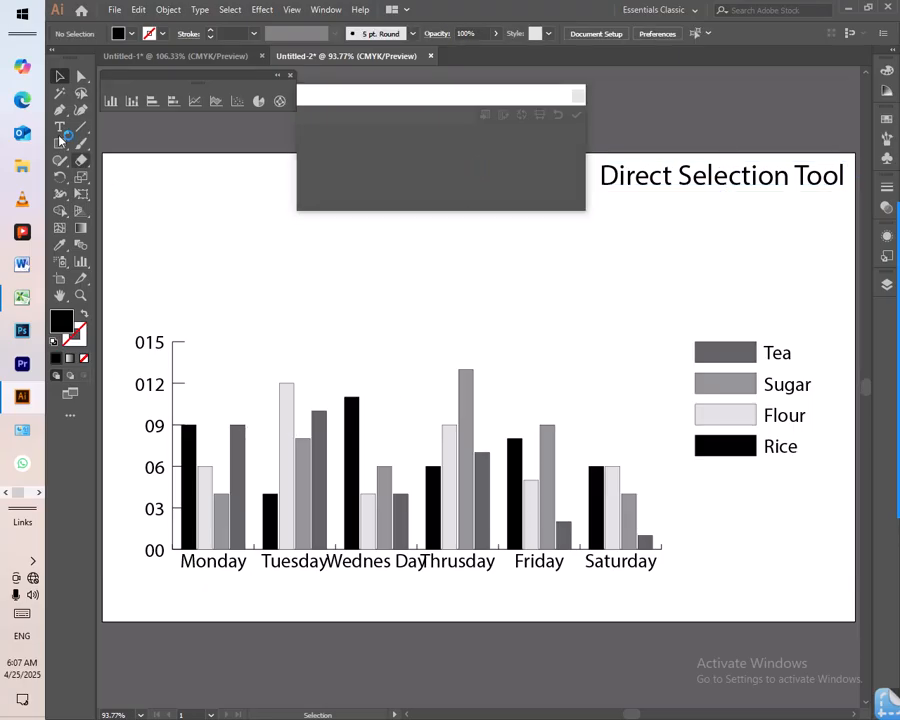
drag(137, 307, 735, 575)
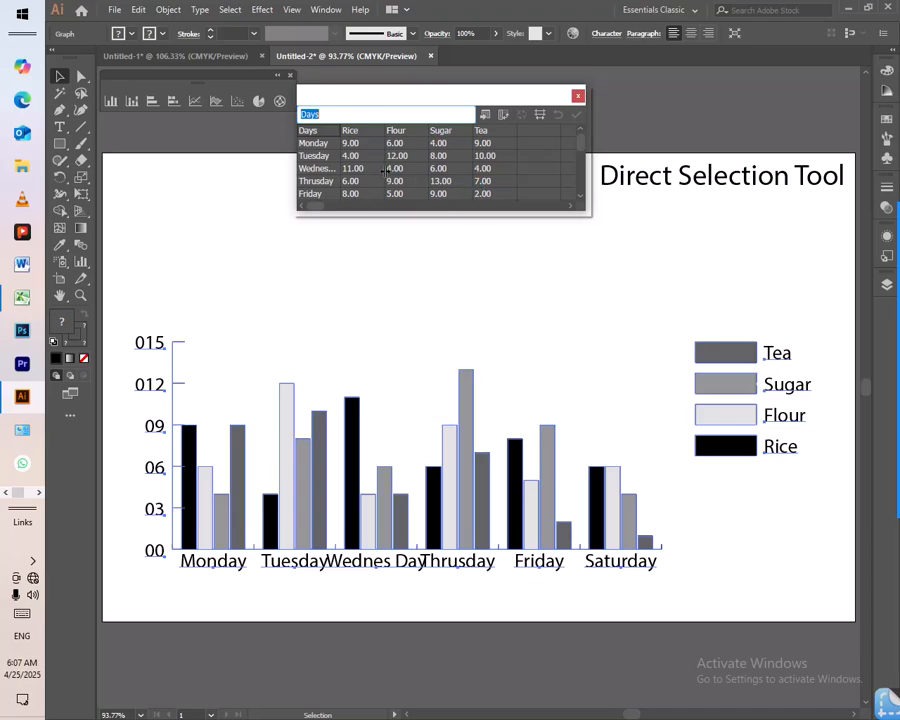
click(172, 204)
drag(136, 335, 222, 416)
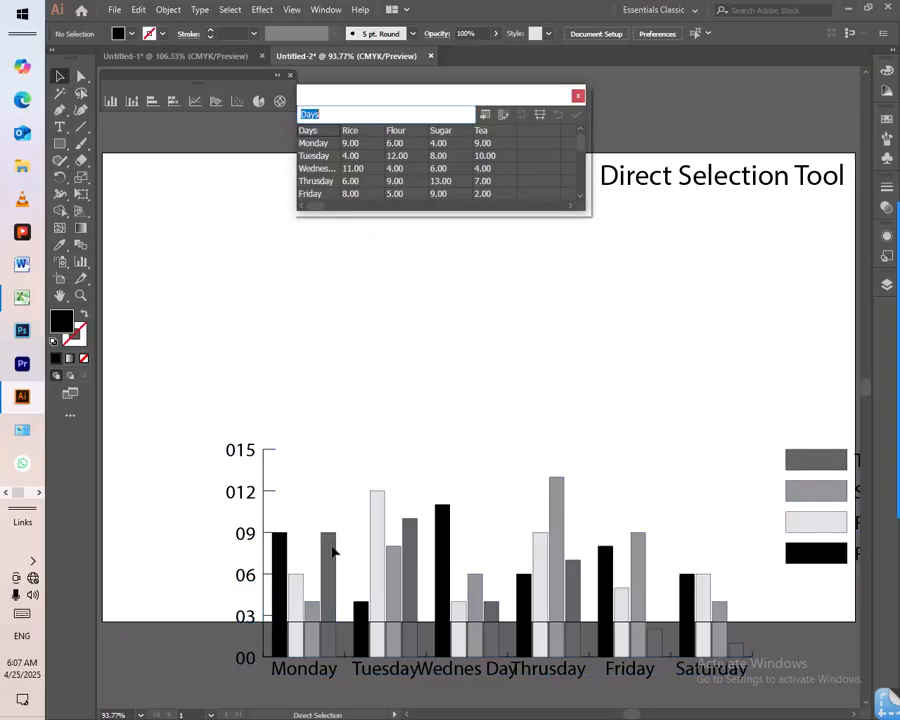
key(ctrl+z)
click(364, 282)
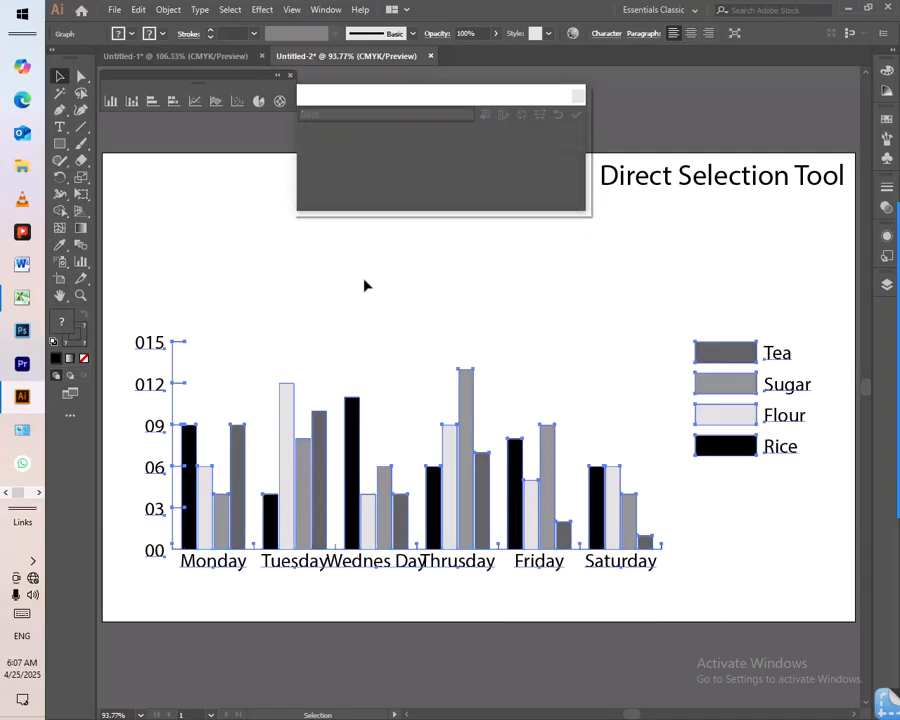
click(282, 414)
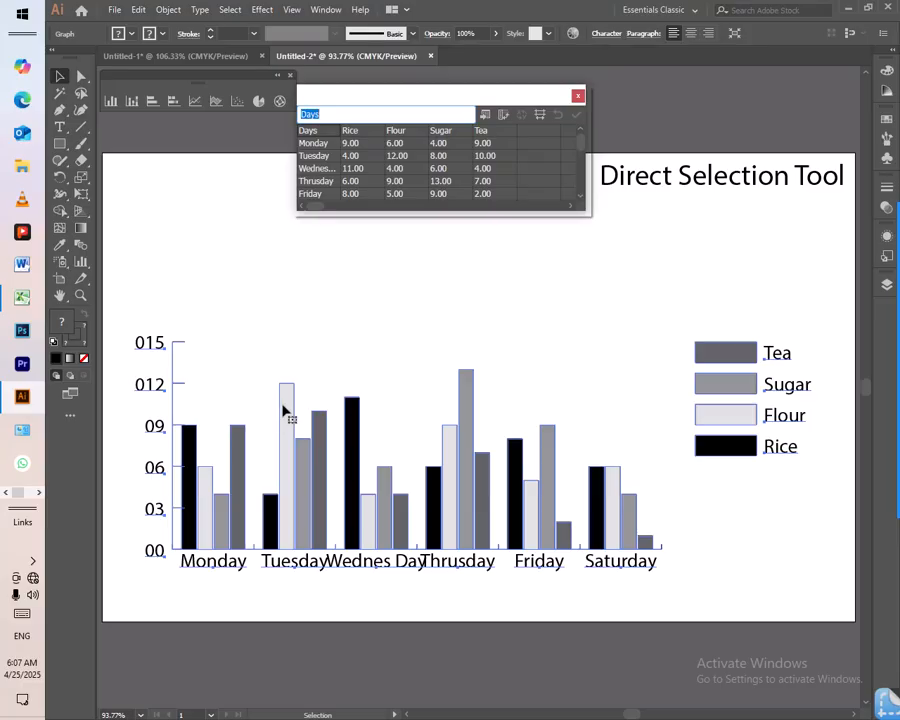
right_click(286, 407)
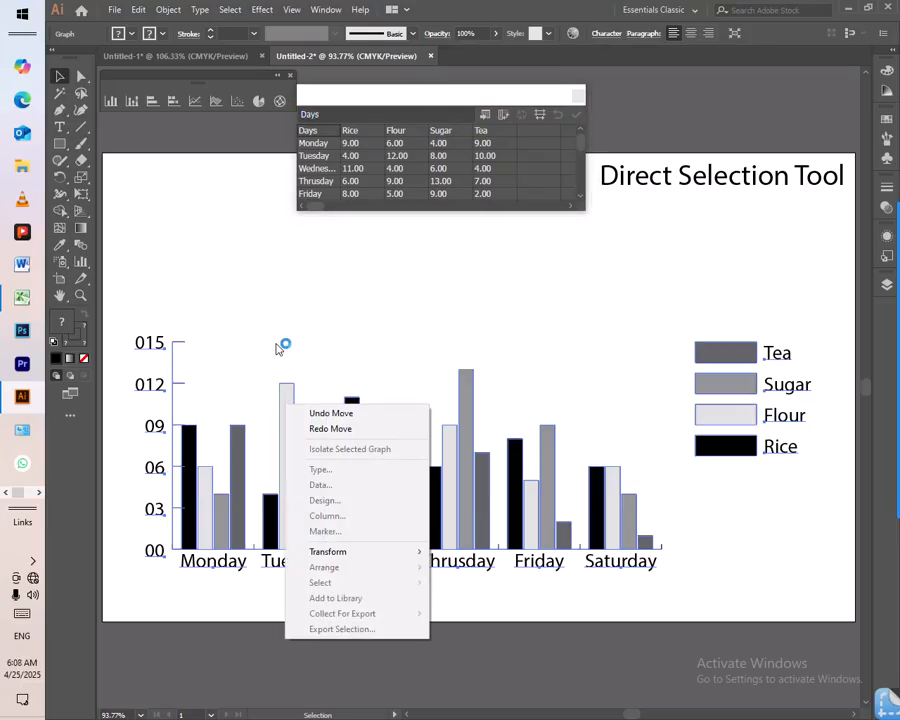
click(307, 277)
click(59, 77)
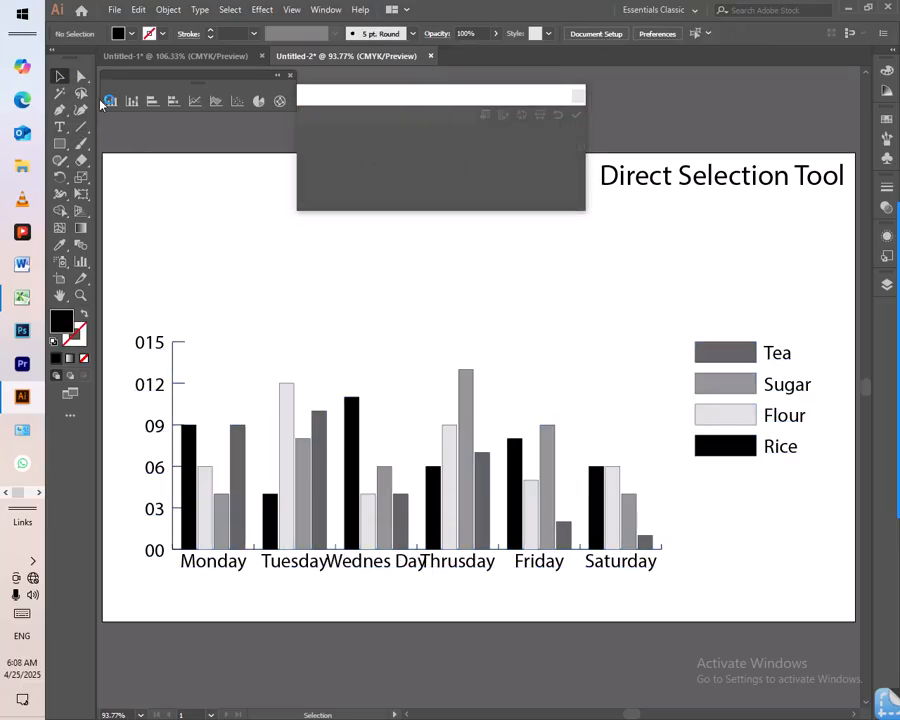
click(289, 395)
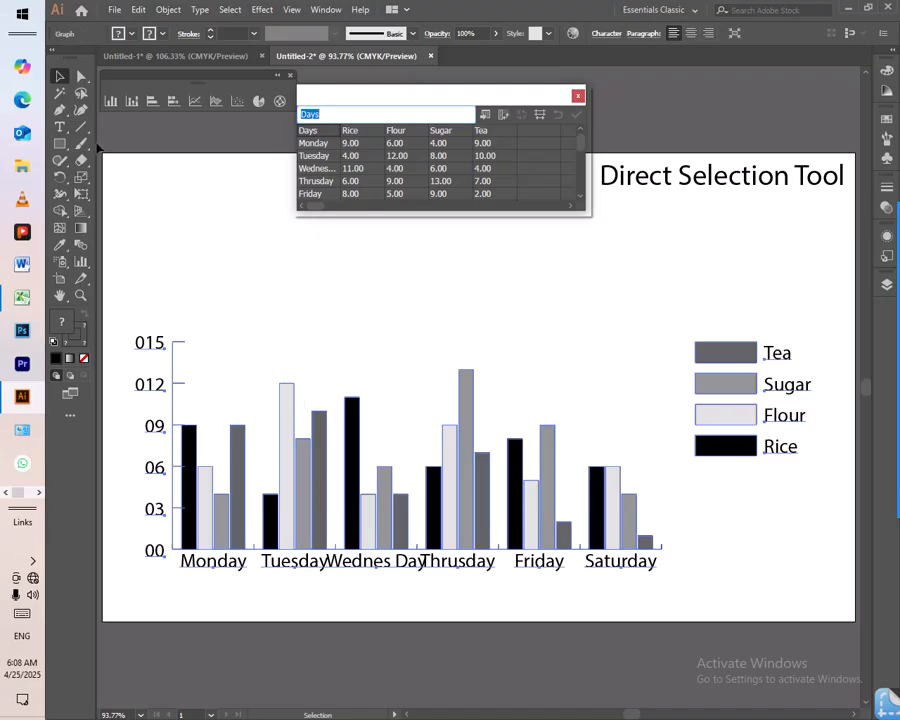
right_click(288, 401)
click(271, 331)
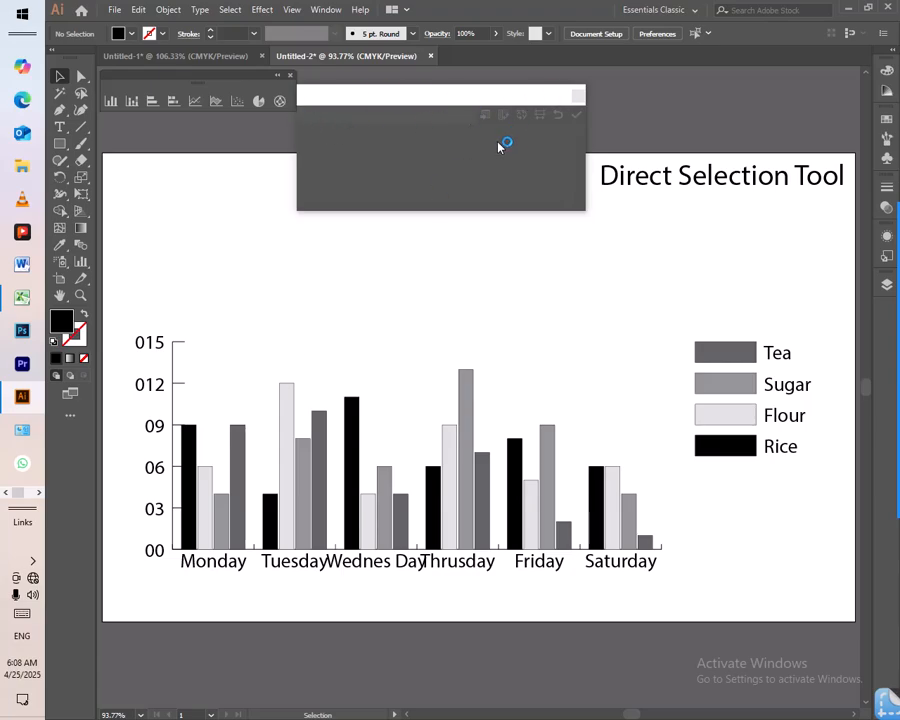
- Close the graph data window and keep the whole column graph selected
click(579, 95)
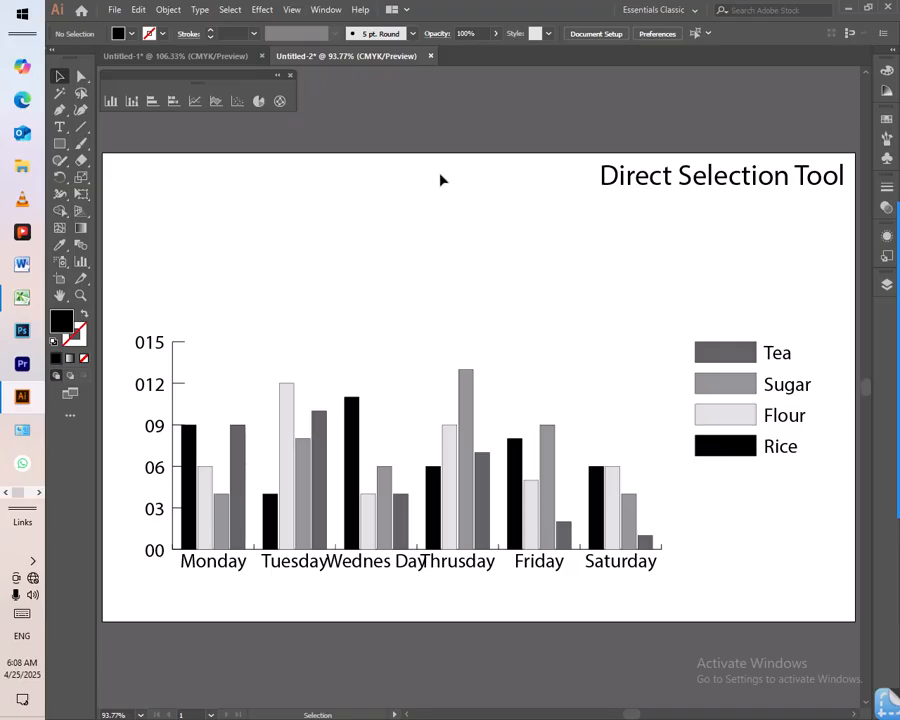
drag(129, 291, 754, 572)
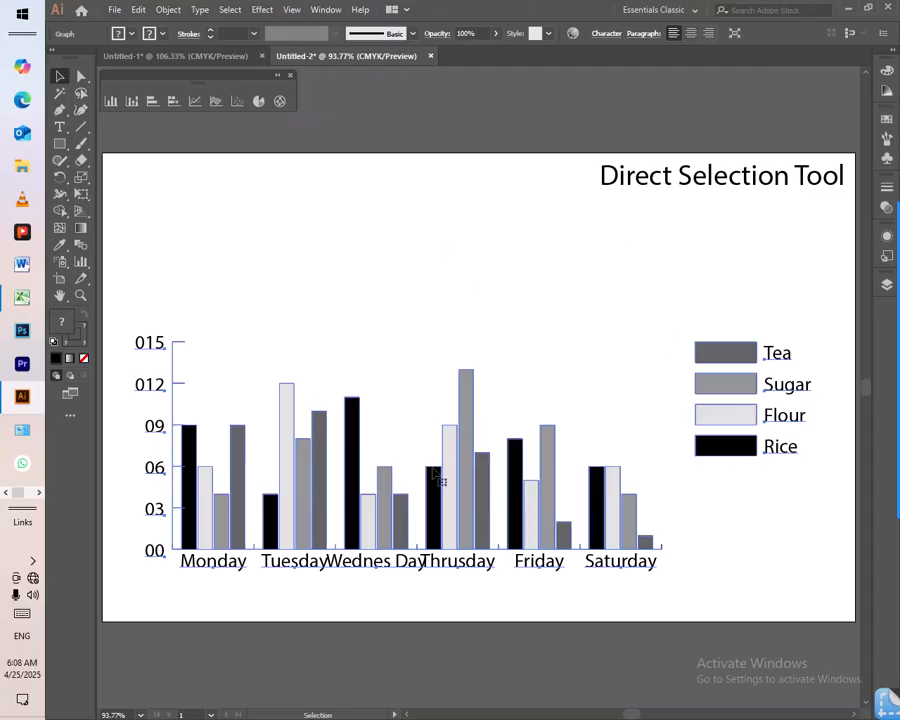
right_click(456, 434)
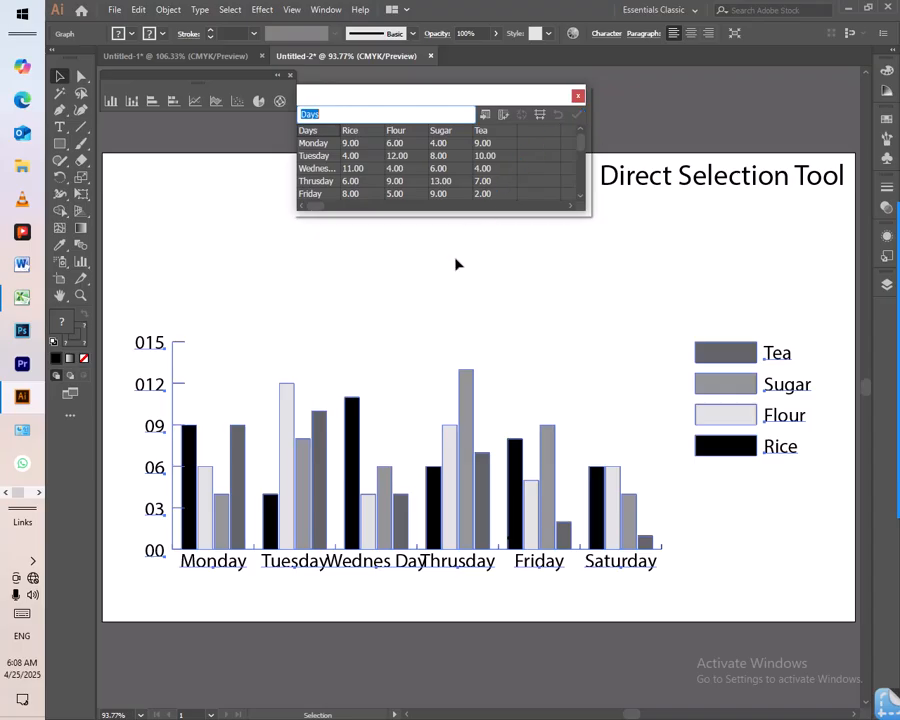
click(578, 96)
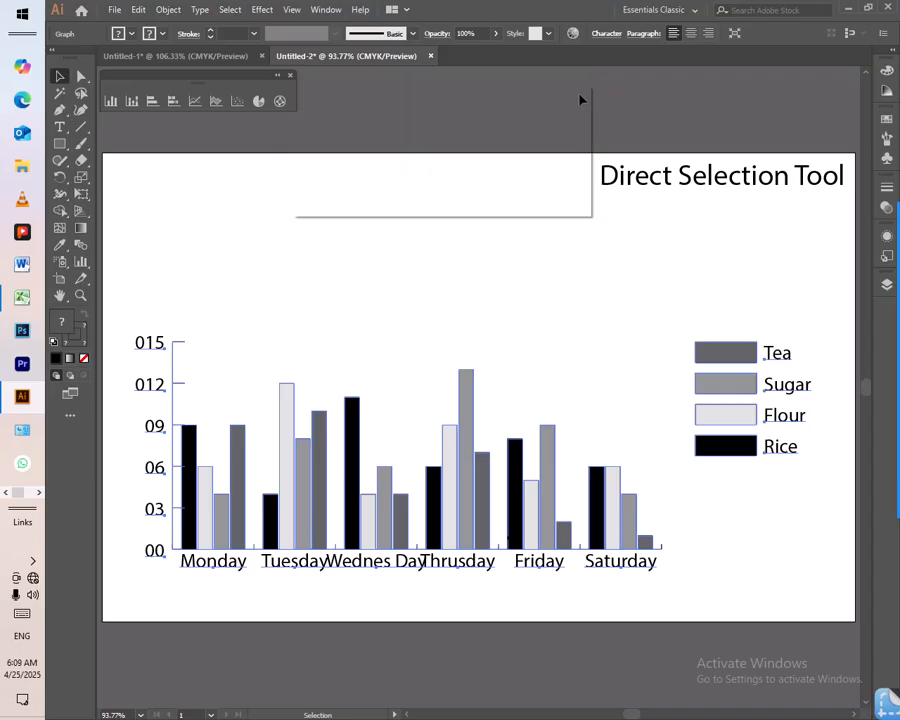
- Examine the type, style and column width settings in the graph's Graph Type options, and leave without applying changes
right_click(356, 432)
click(376, 496)
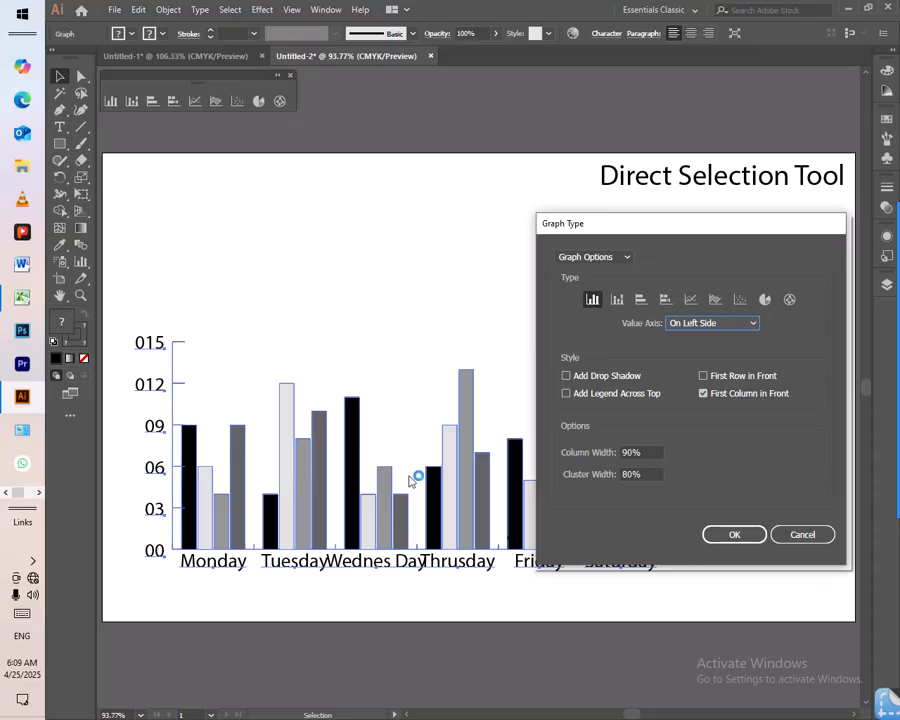
click(802, 536)
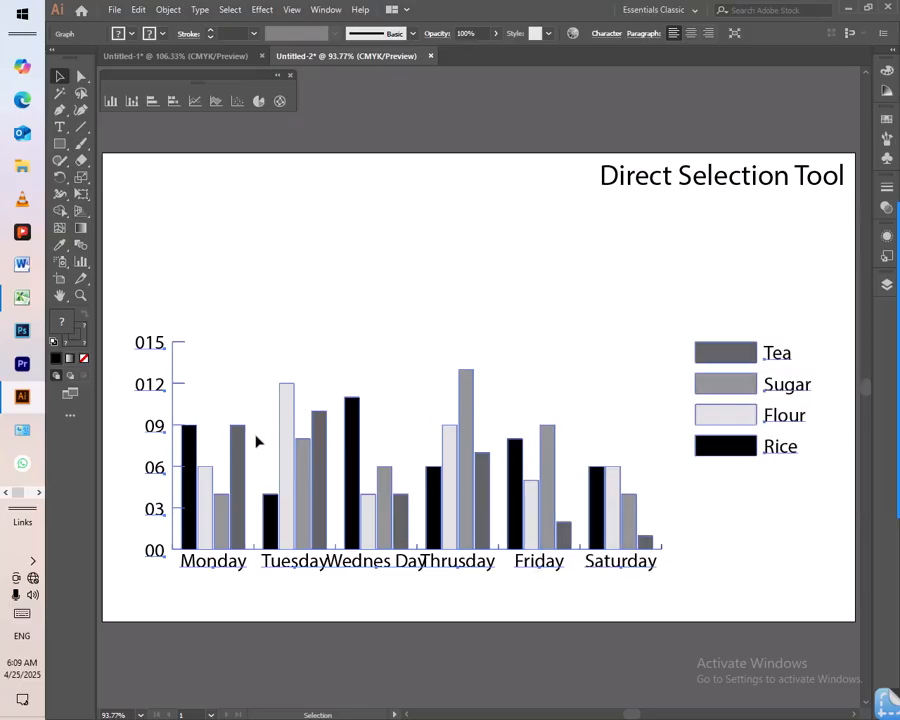
click(82, 77)
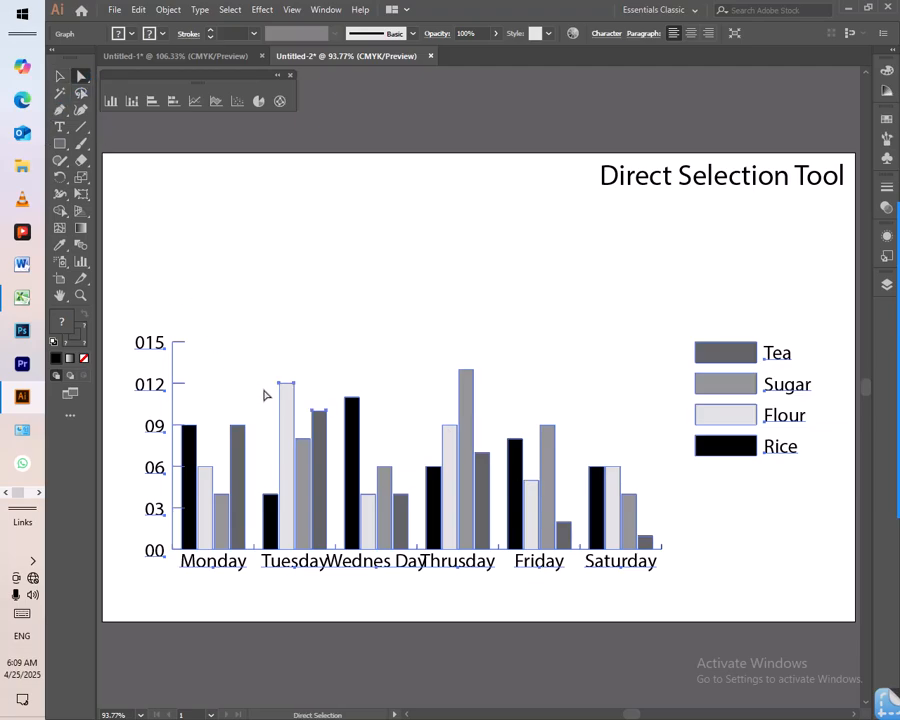
click(60, 76)
click(502, 317)
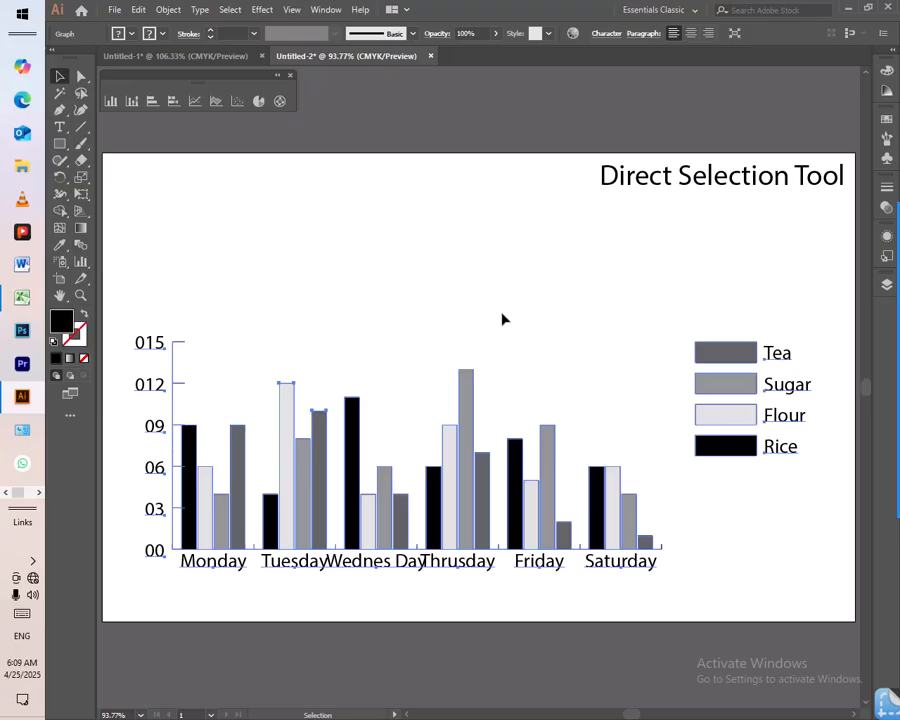
- Try an orange fill on Thursday's Sugar column alone using the Direct Selection tool, and undo it
click(82, 77)
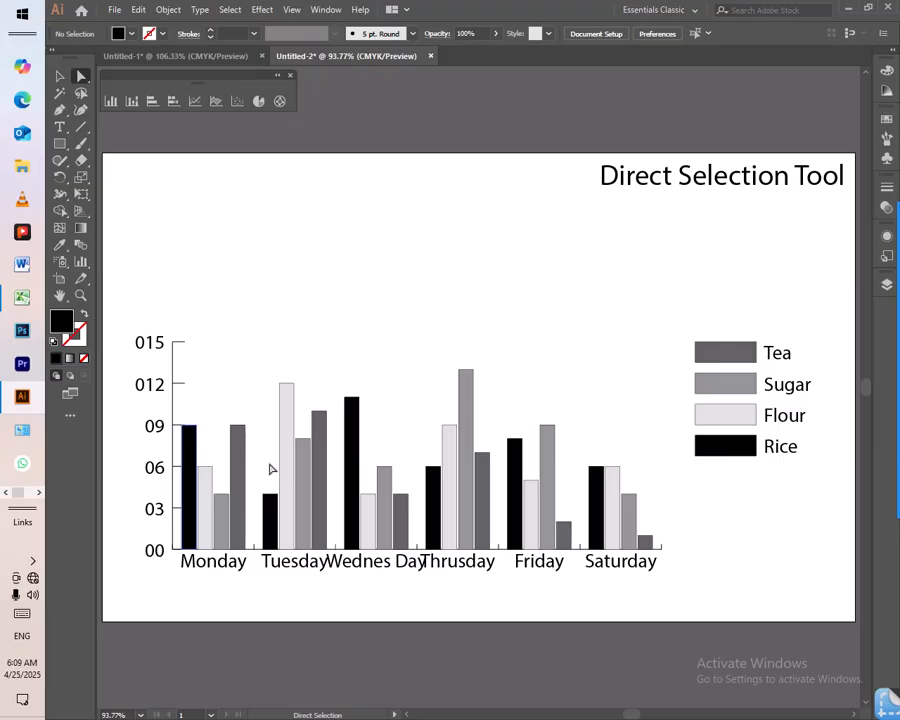
click(465, 381)
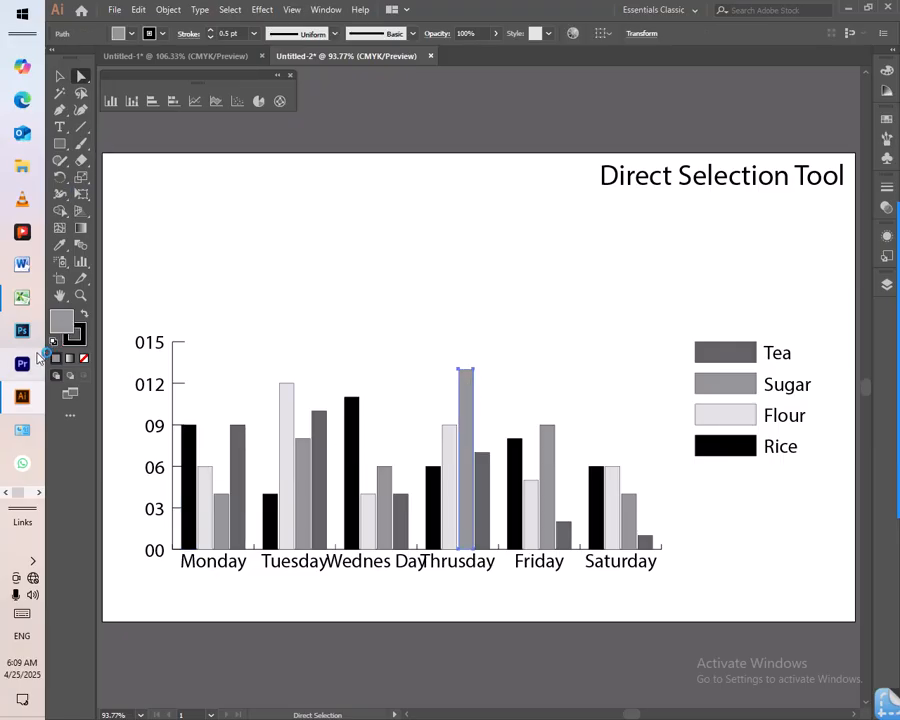
click(131, 34)
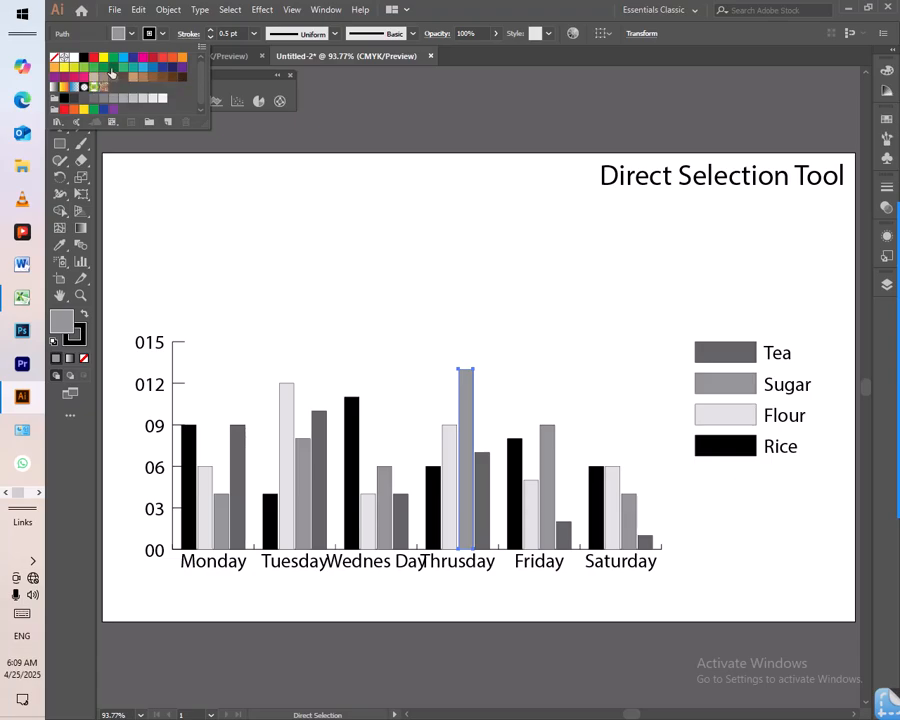
click(183, 62)
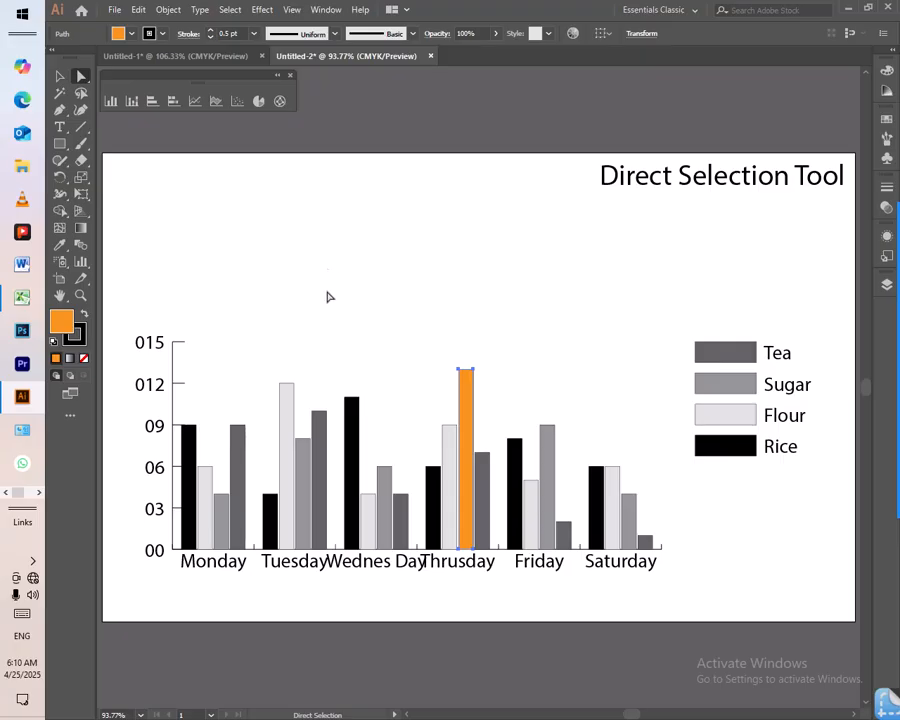
key(ctrl+z)
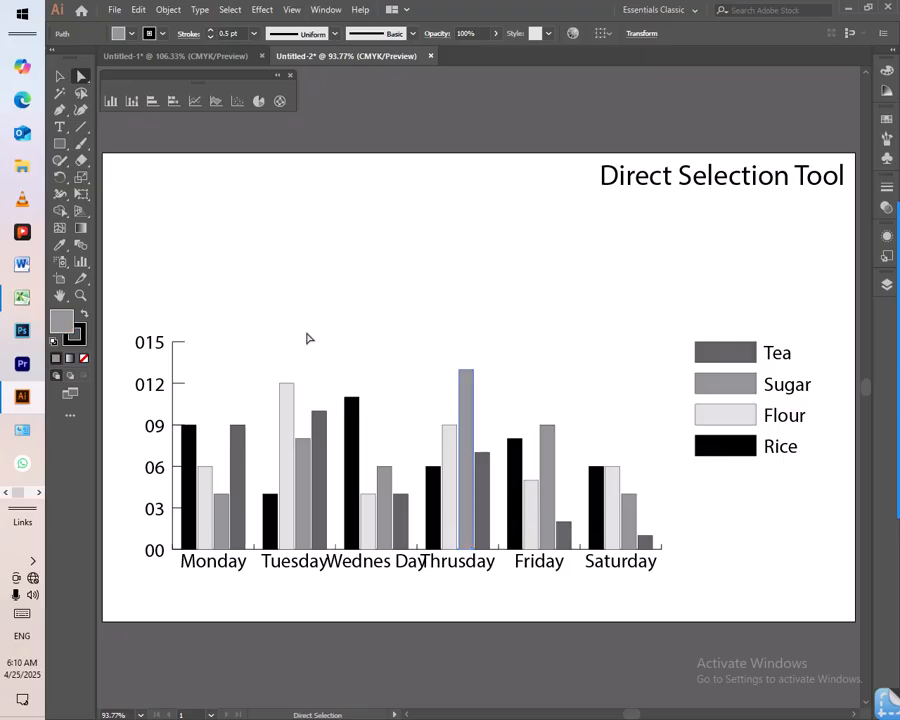
- Try the Group Selection tool on Thursday's Sugar column and on the Tea and Sugar legend swatches
click(82, 86)
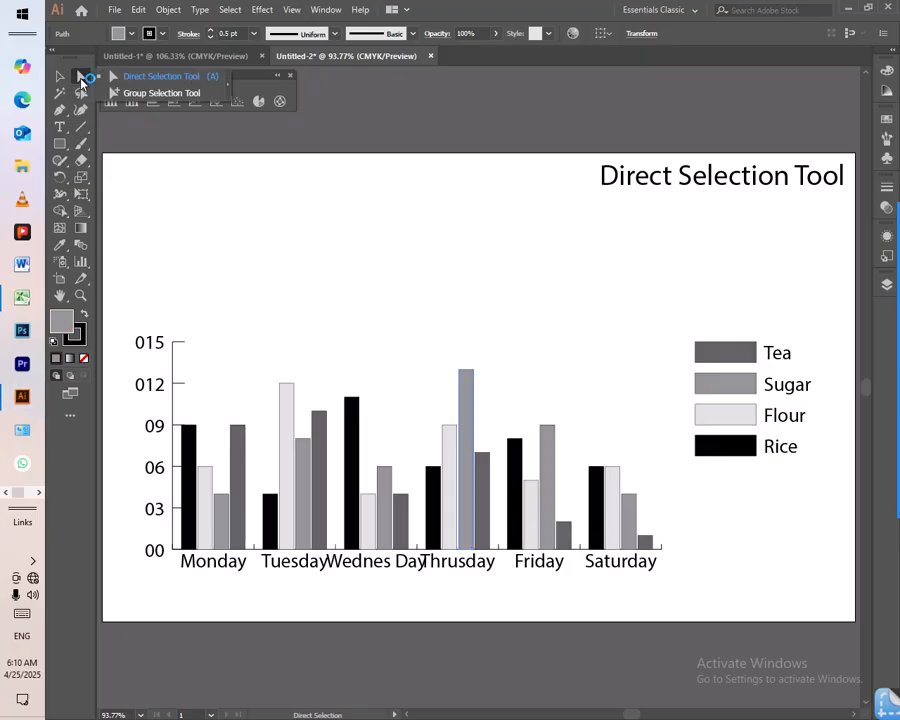
click(162, 93)
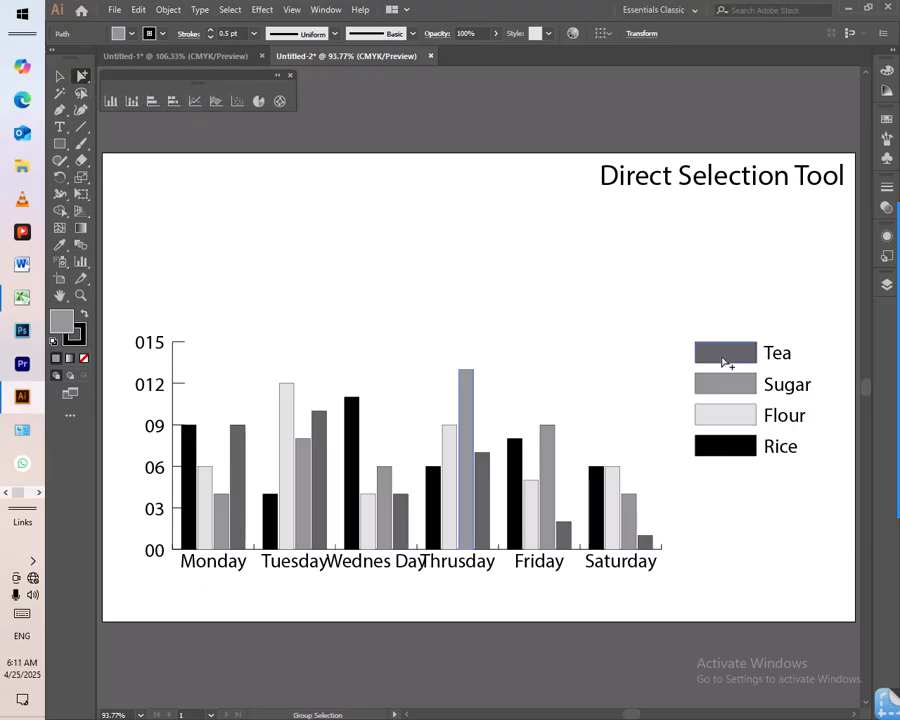
click(464, 440)
click(741, 358)
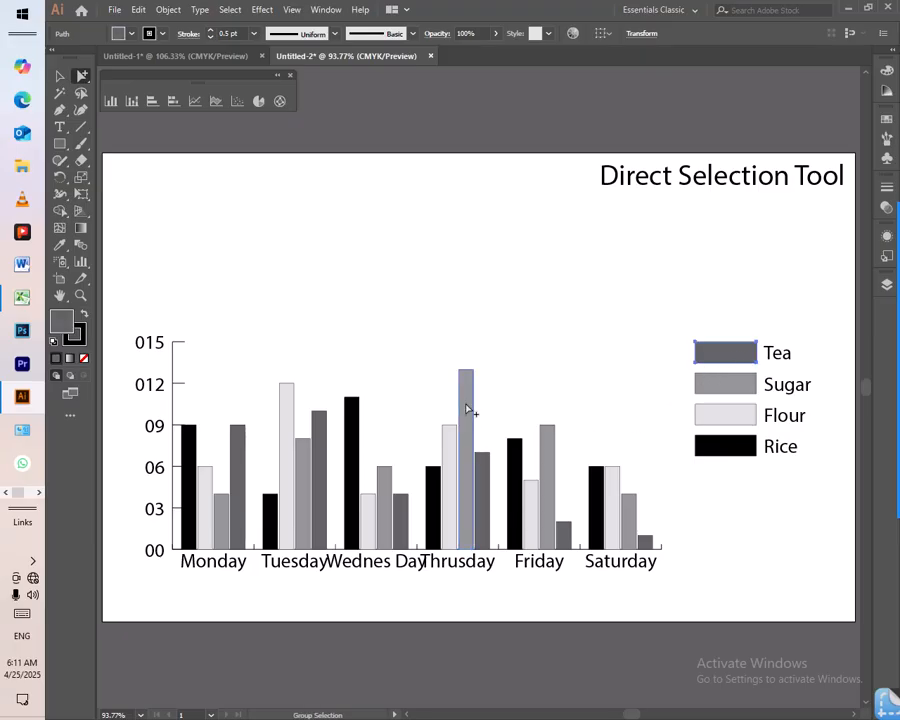
click(466, 408)
click(706, 387)
key(ctrl+a)
click(466, 392)
- Compare selecting the whole graph with the Selection tool and the Tea legend swatch with the Group Selection tool, clearing each selection
click(59, 77)
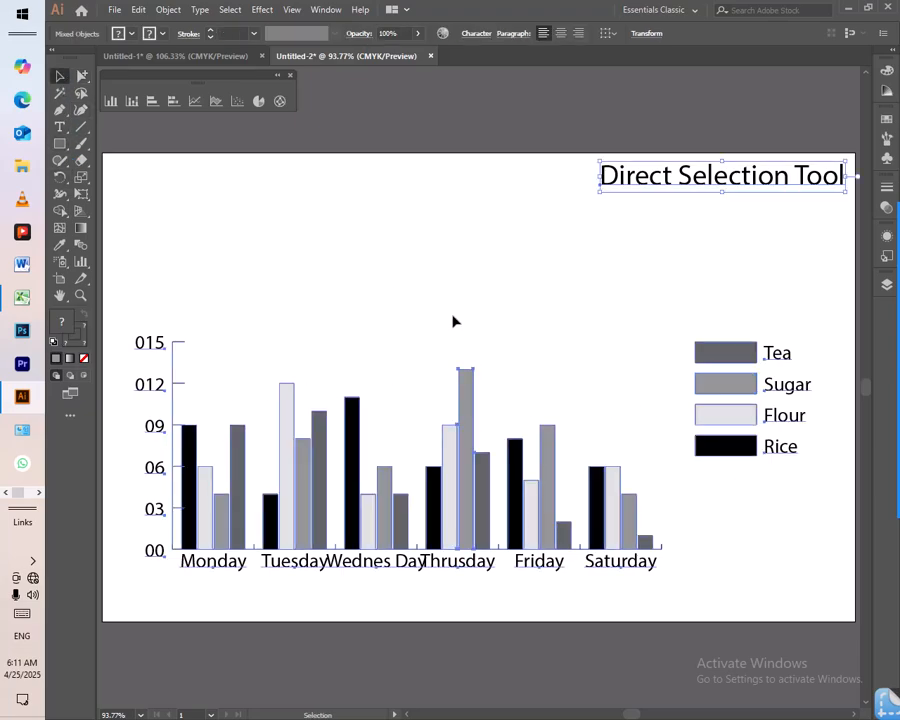
click(453, 317)
click(285, 368)
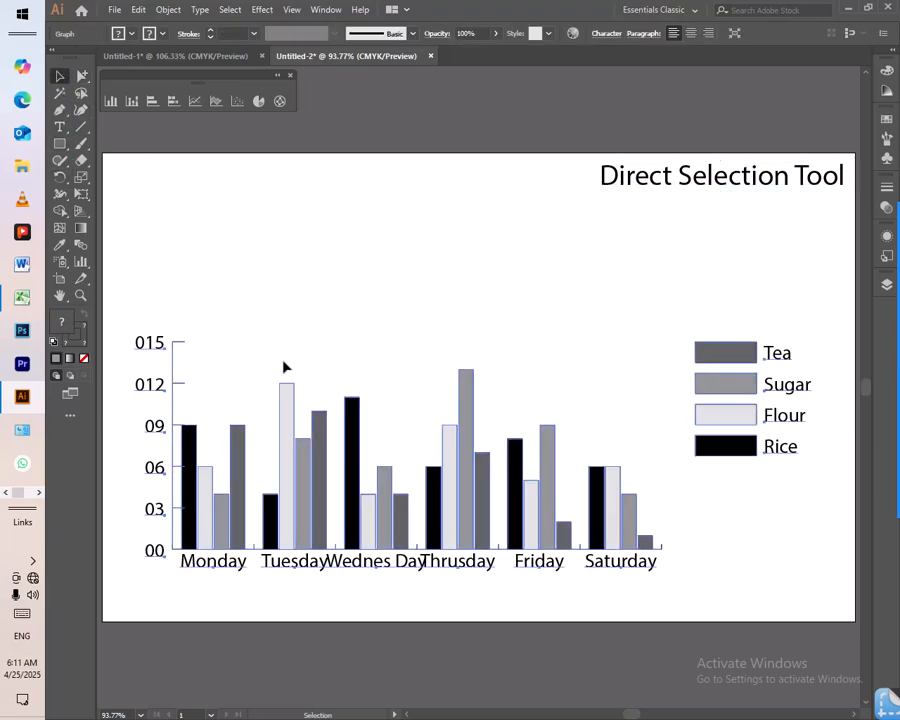
click(82, 77)
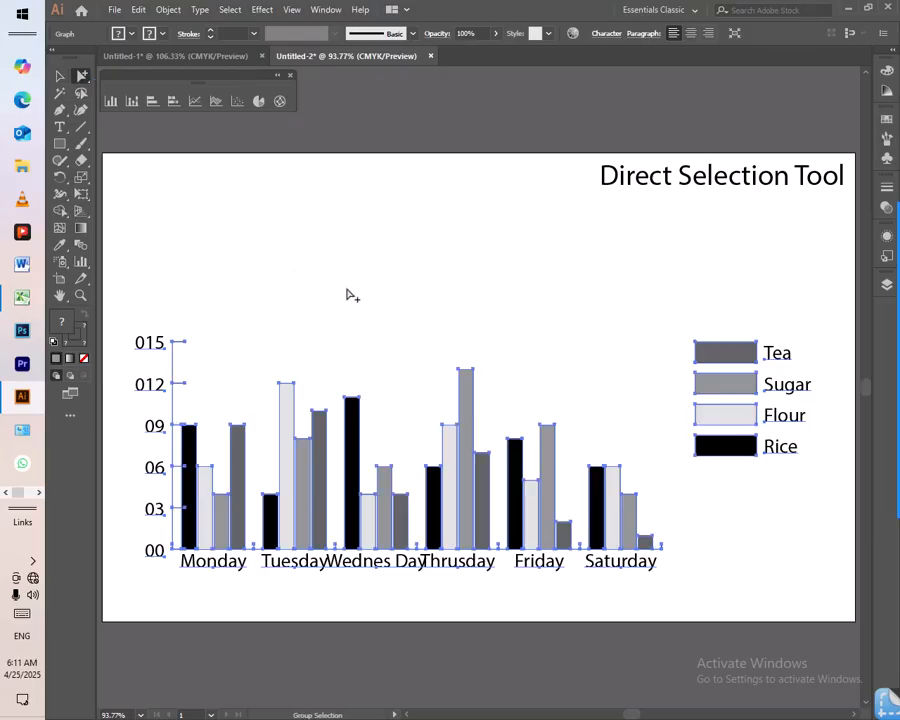
click(59, 79)
click(366, 257)
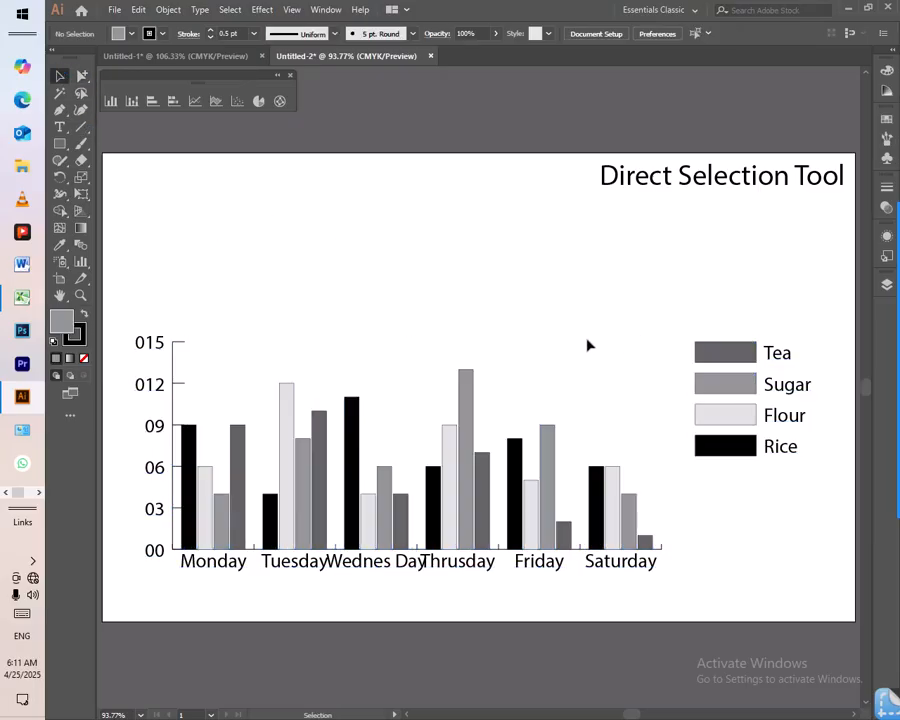
click(82, 76)
click(716, 352)
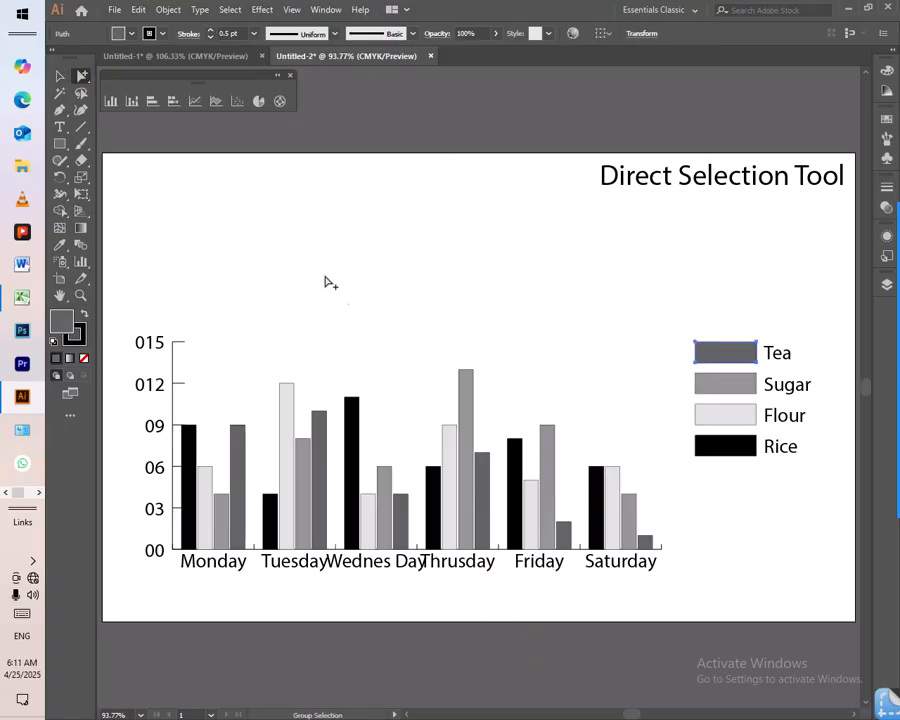
click(59, 76)
click(307, 401)
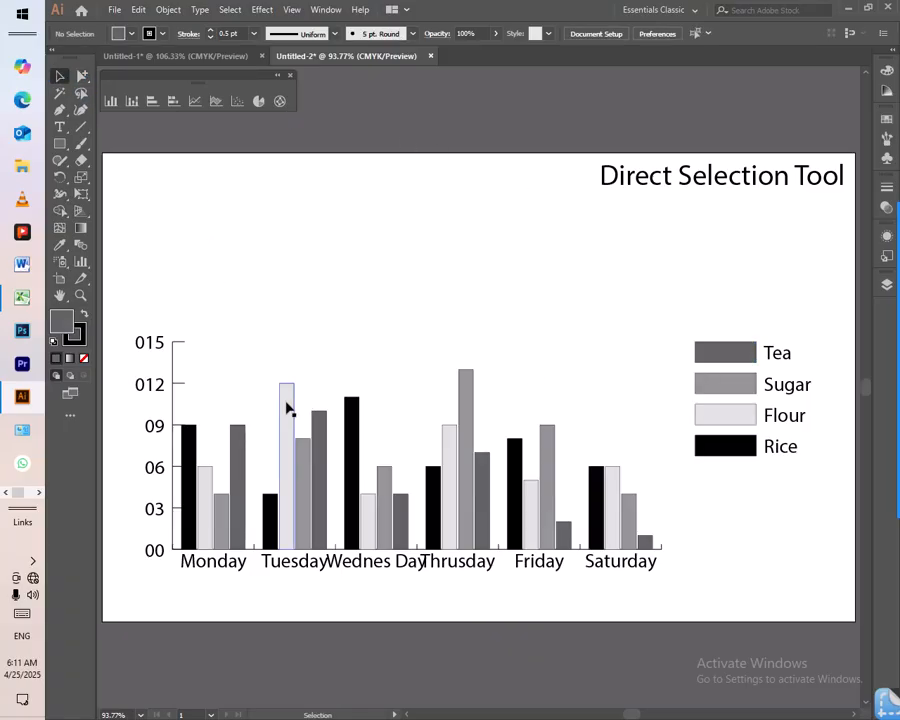
- Select the whole graph with the Selection tool, alternate with the Group Selection tool, and clear the selection
click(286, 401)
click(82, 76)
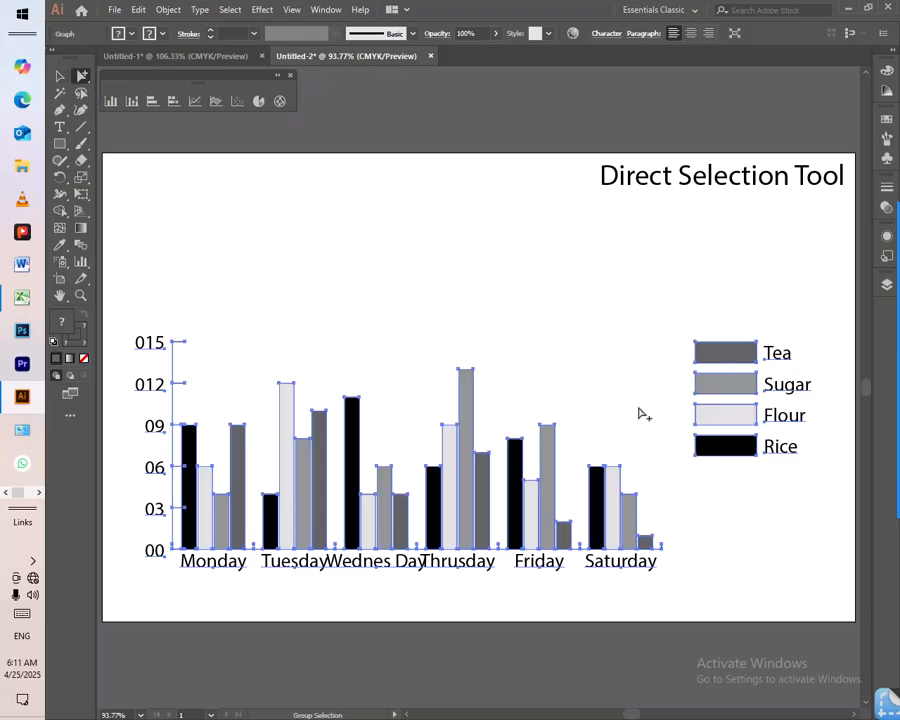
click(59, 76)
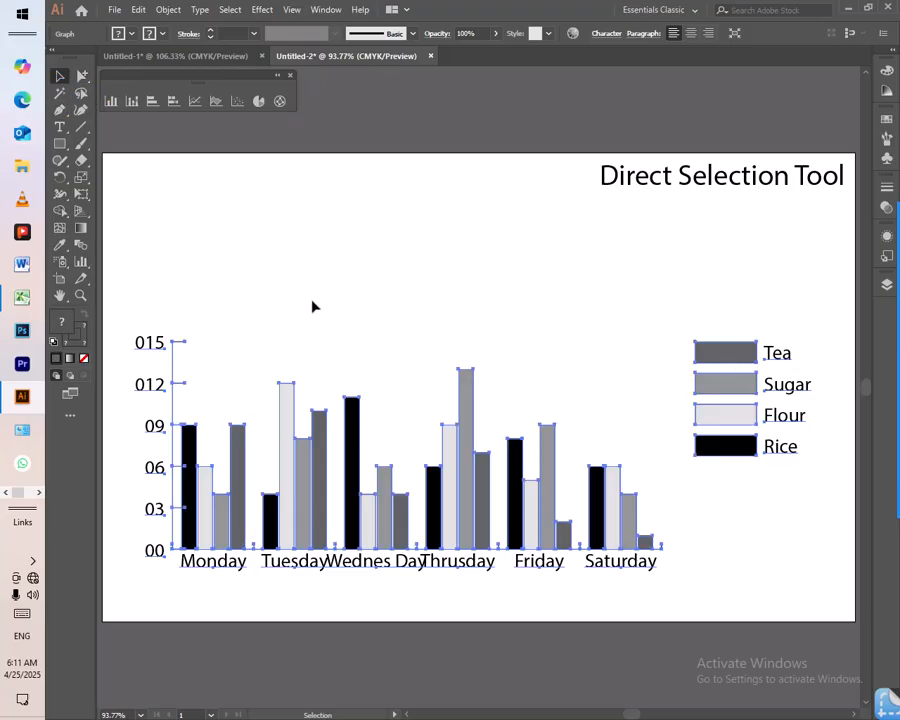
click(170, 321)
drag(168, 321, 524, 541)
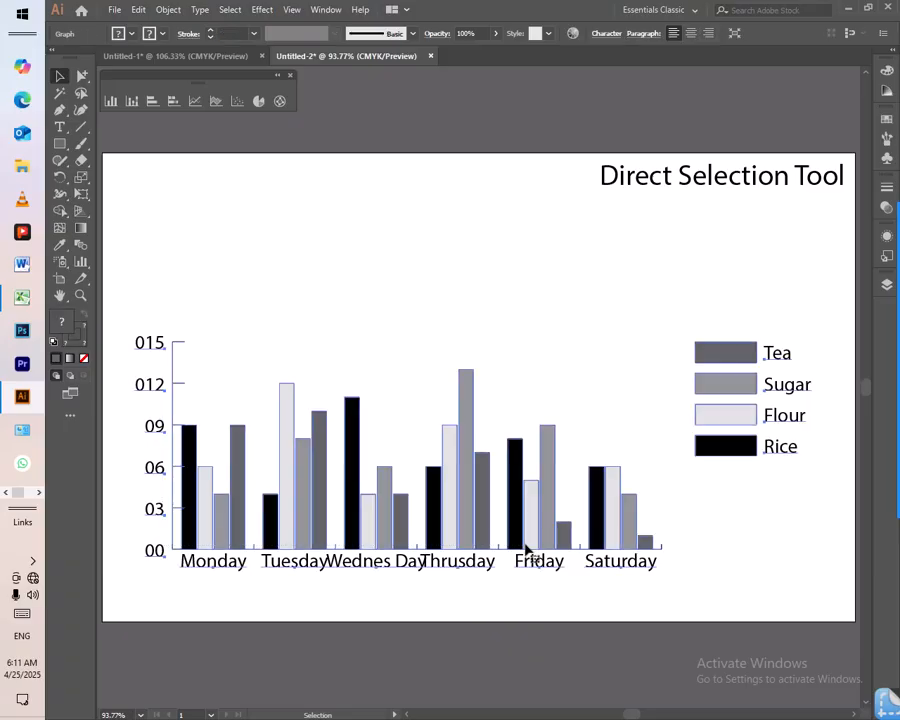
click(81, 76)
click(732, 357)
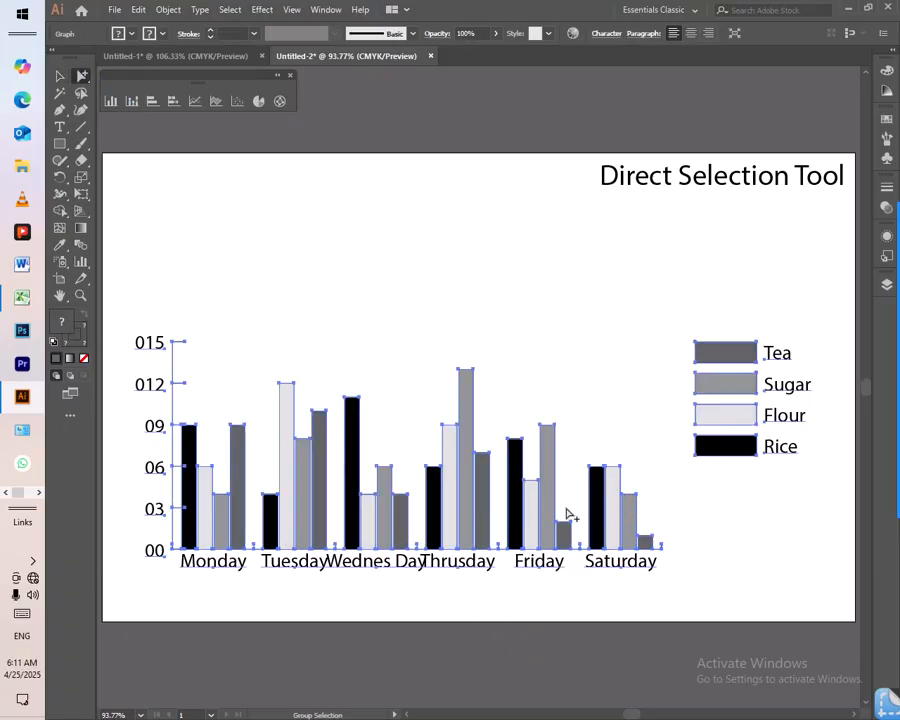
click(59, 76)
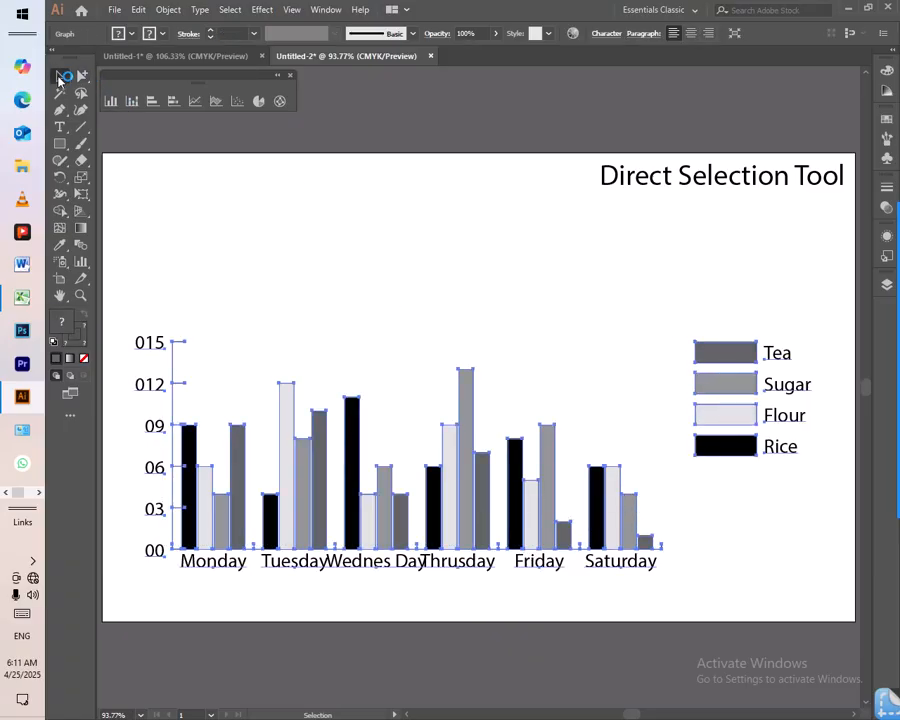
click(600, 305)
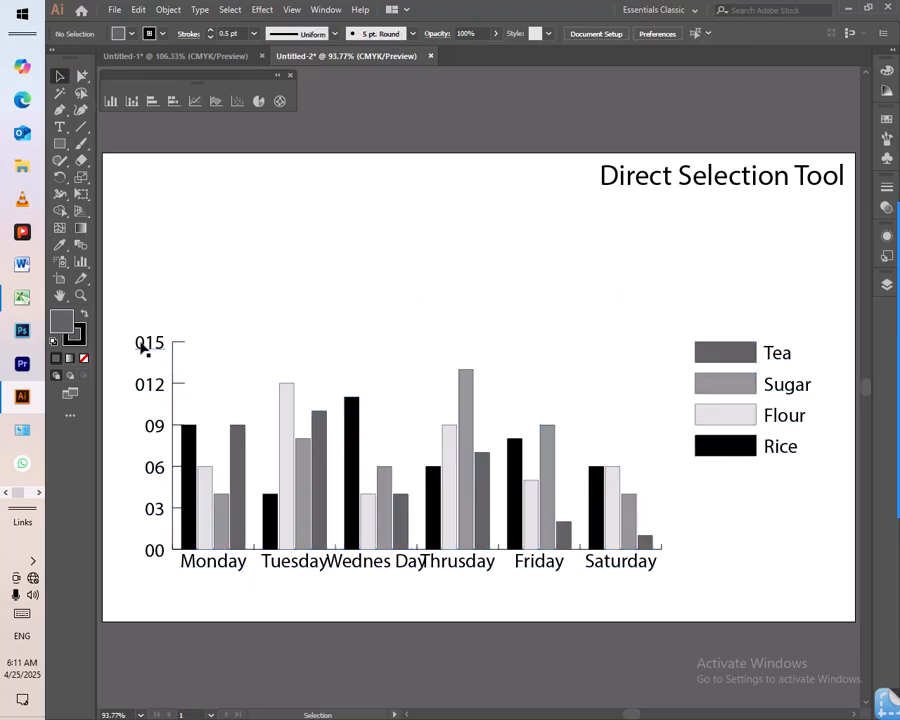
- Select the value axis numbers with the Direct Selection tool, preview other fonts and sizes without applying any, and clear the selection
click(82, 76)
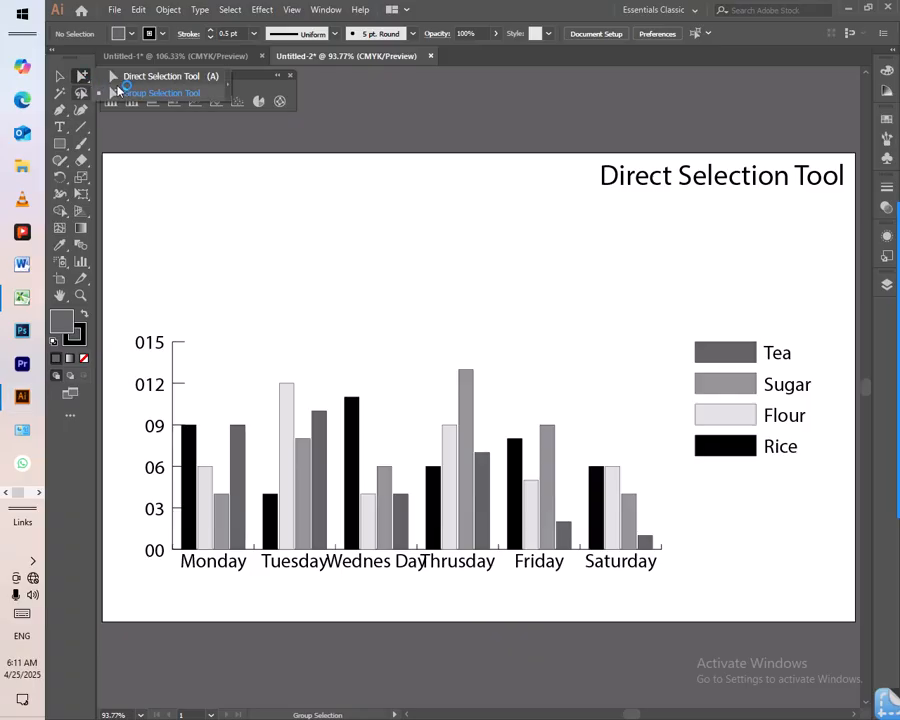
click(133, 78)
drag(128, 329, 157, 577)
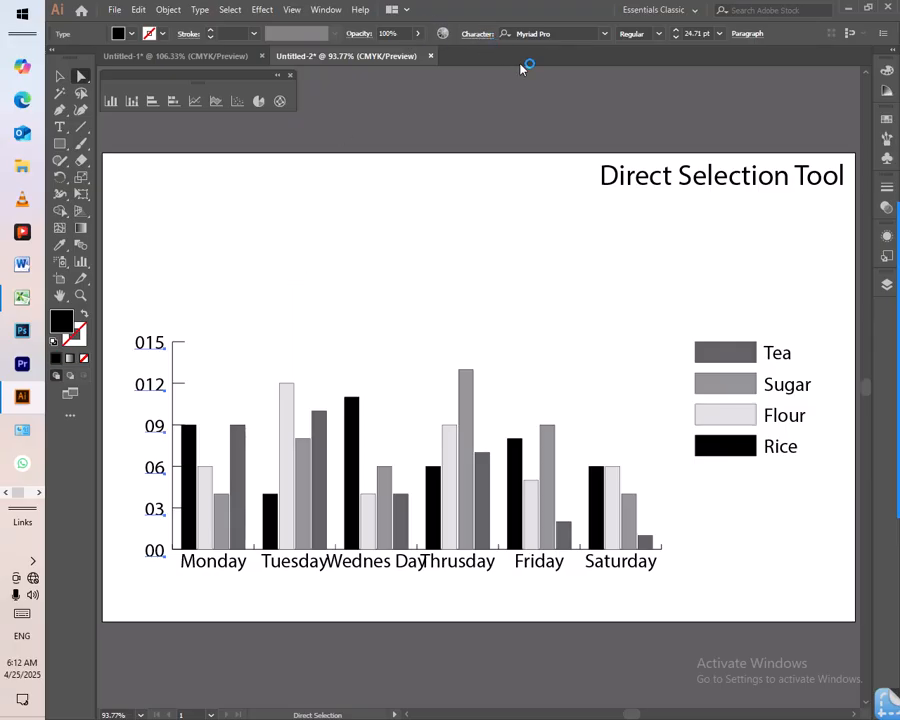
click(479, 34)
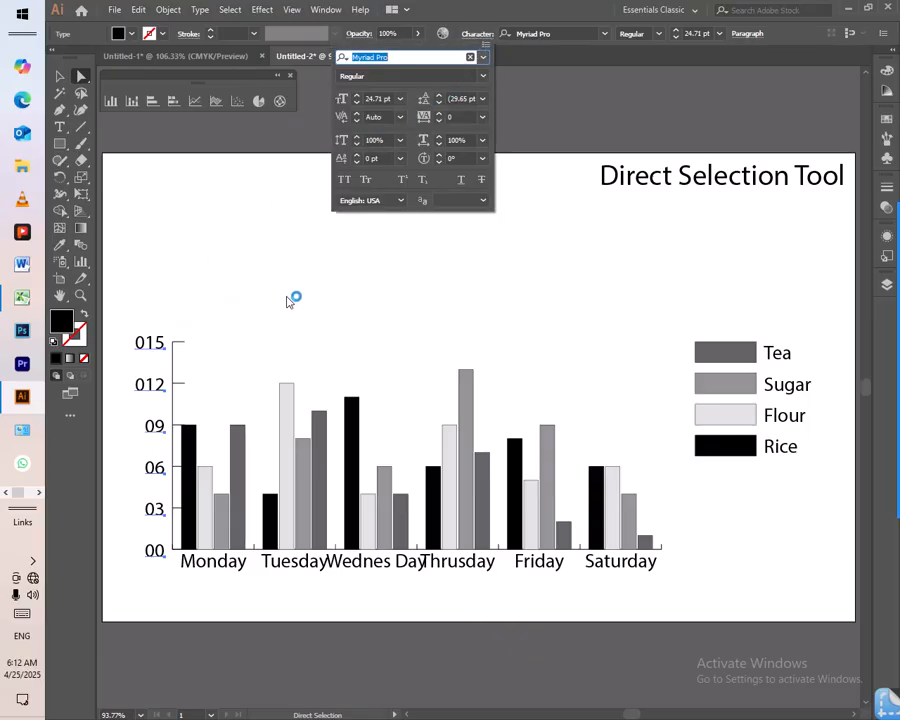
click(483, 57)
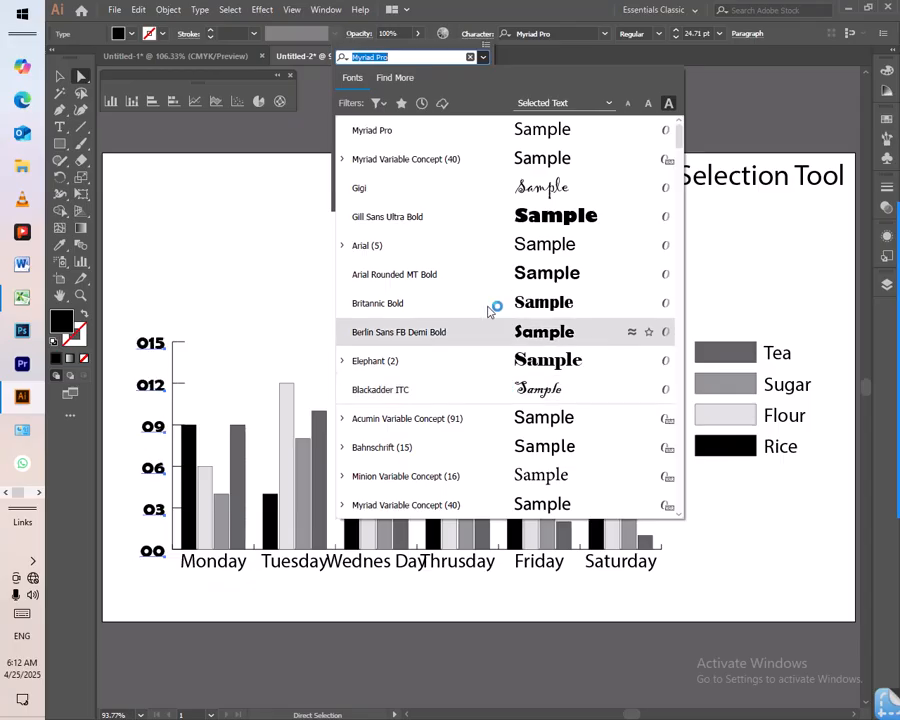
click(484, 57)
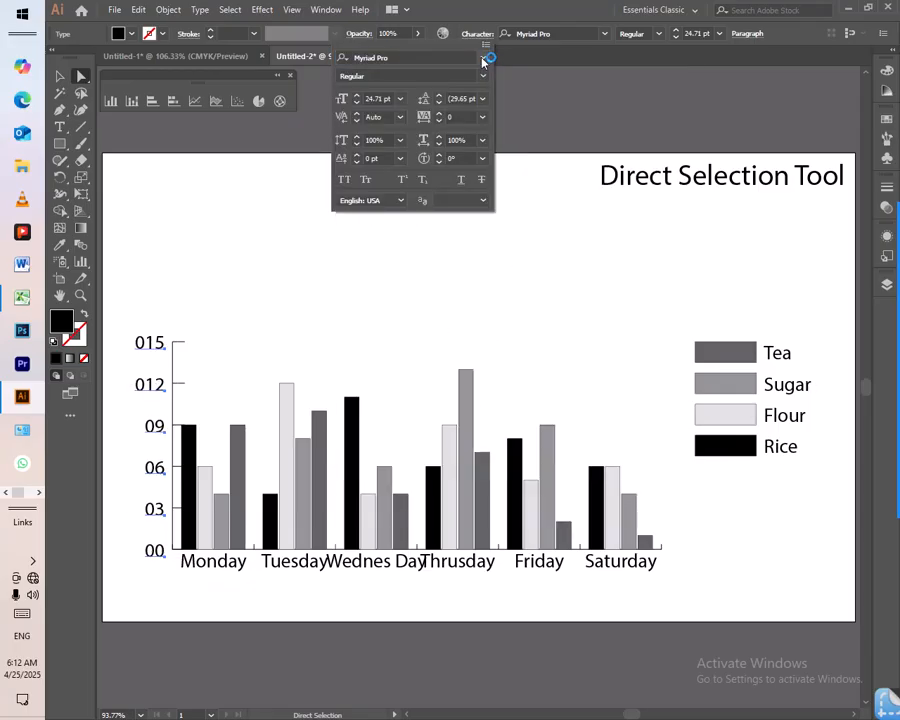
click(401, 98)
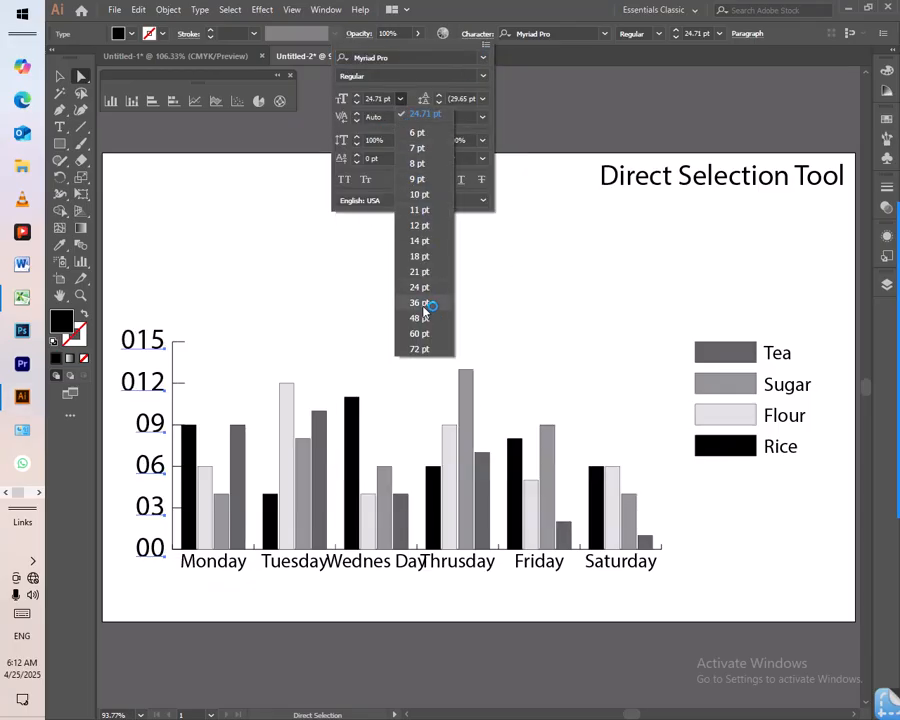
click(490, 79)
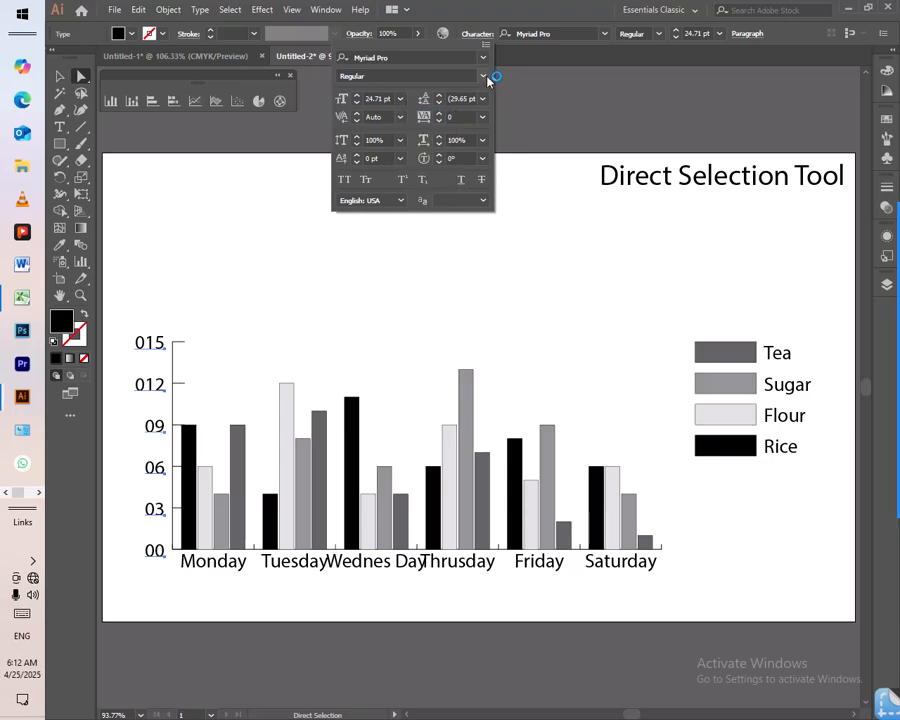
click(62, 78)
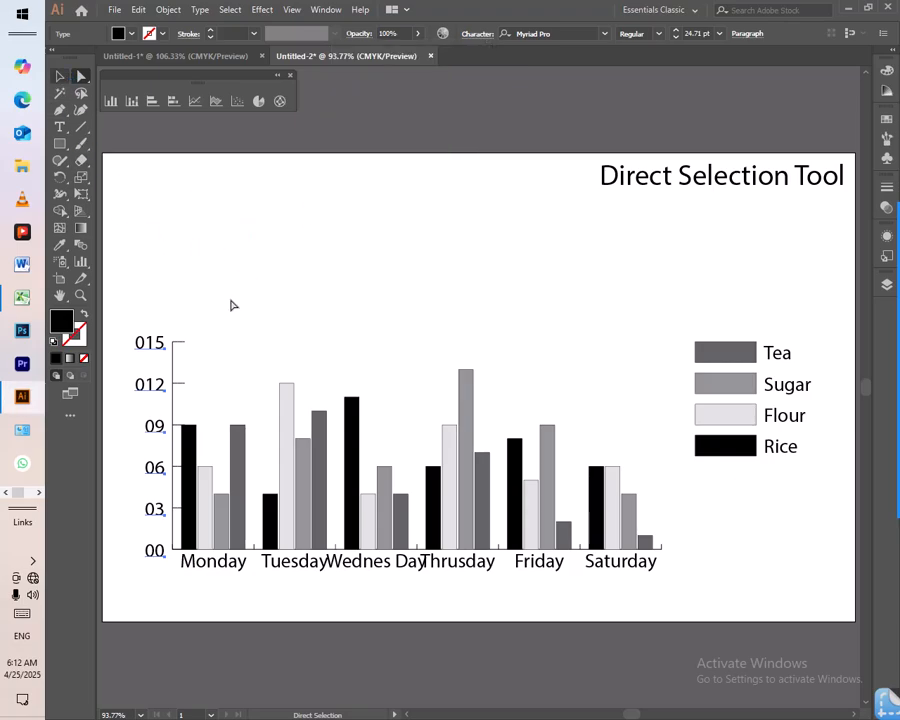
click(232, 305)
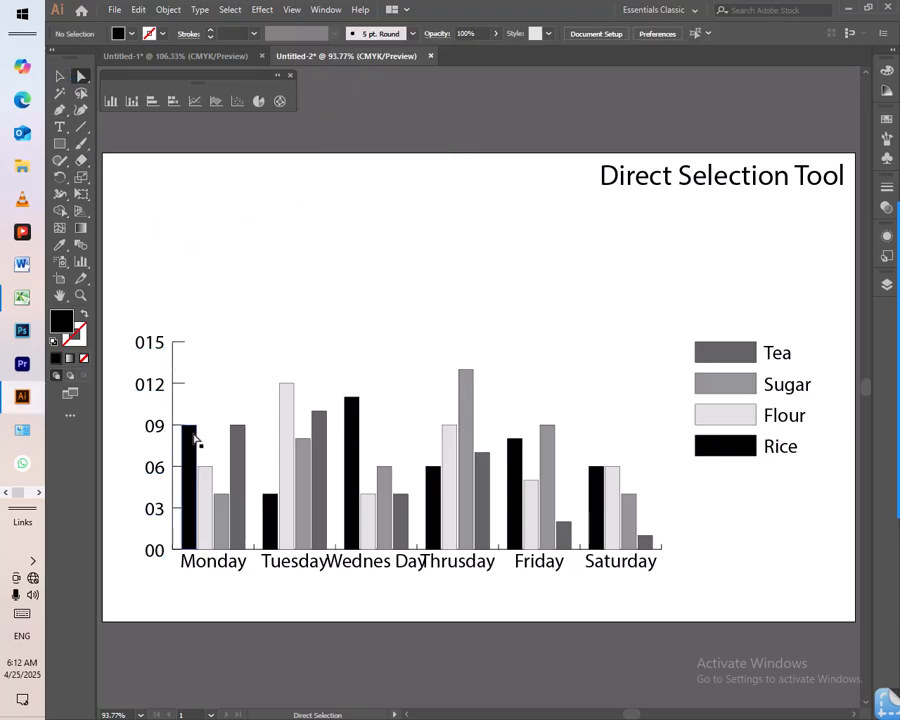
- Set the font size of all the day labels under the graph to 14 pt using the Direct Selection tool
drag(648, 594, 207, 563)
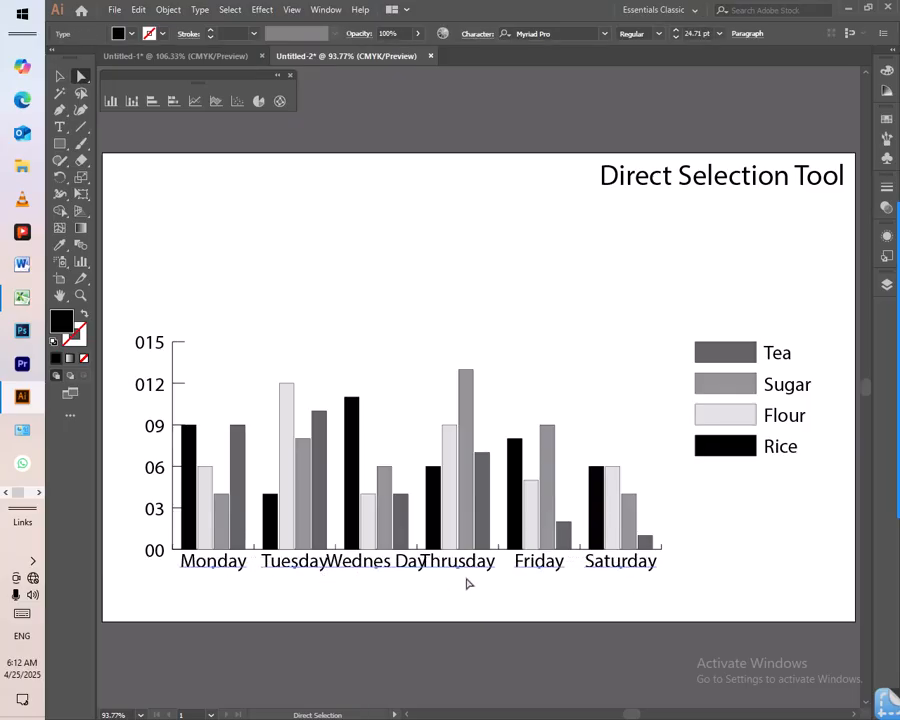
click(478, 38)
click(401, 99)
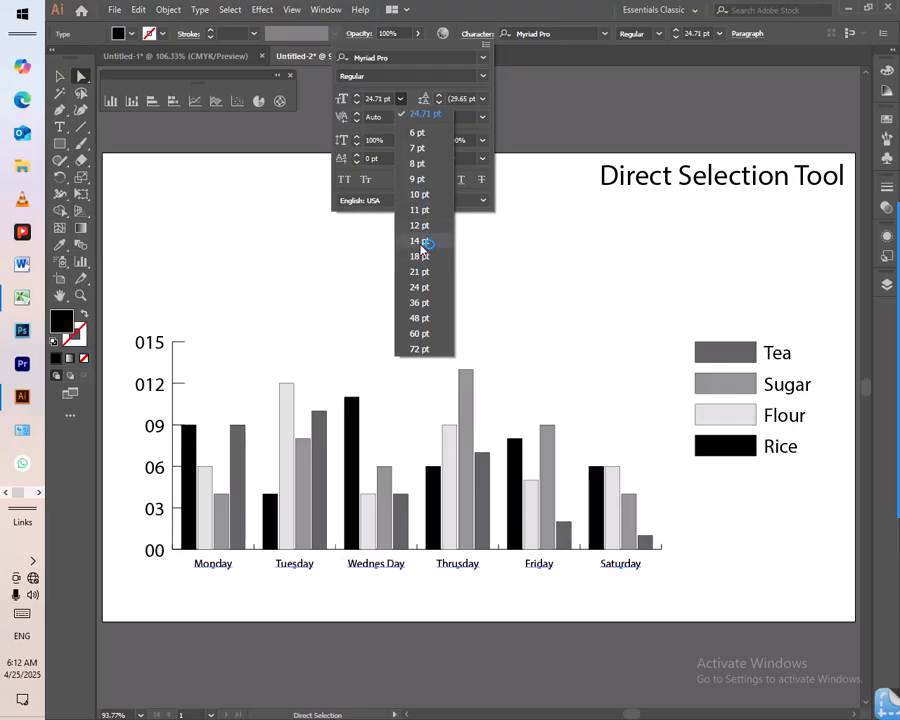
click(418, 241)
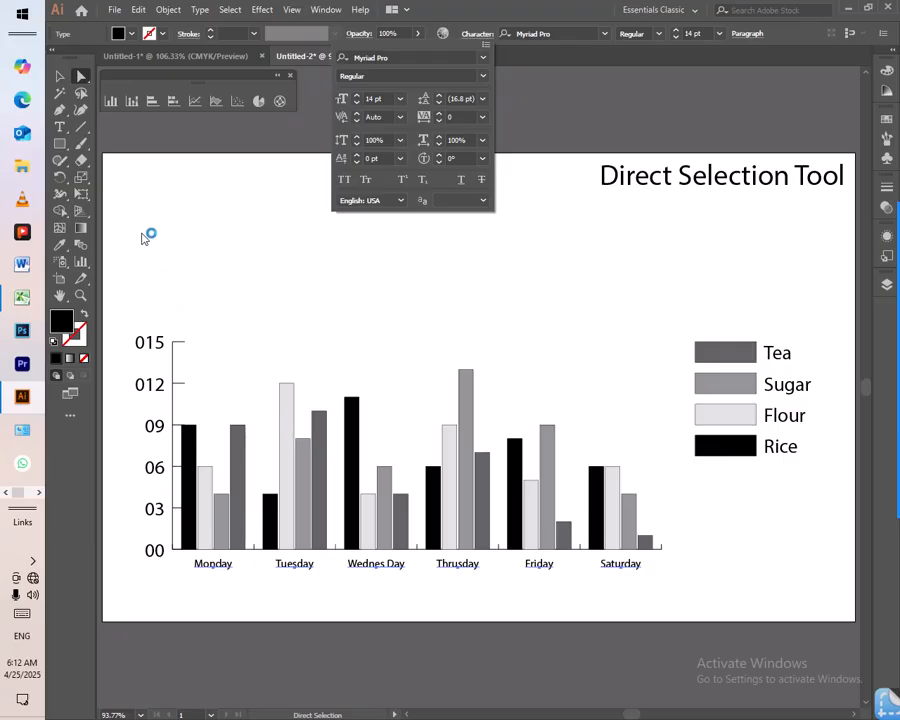
click(235, 198)
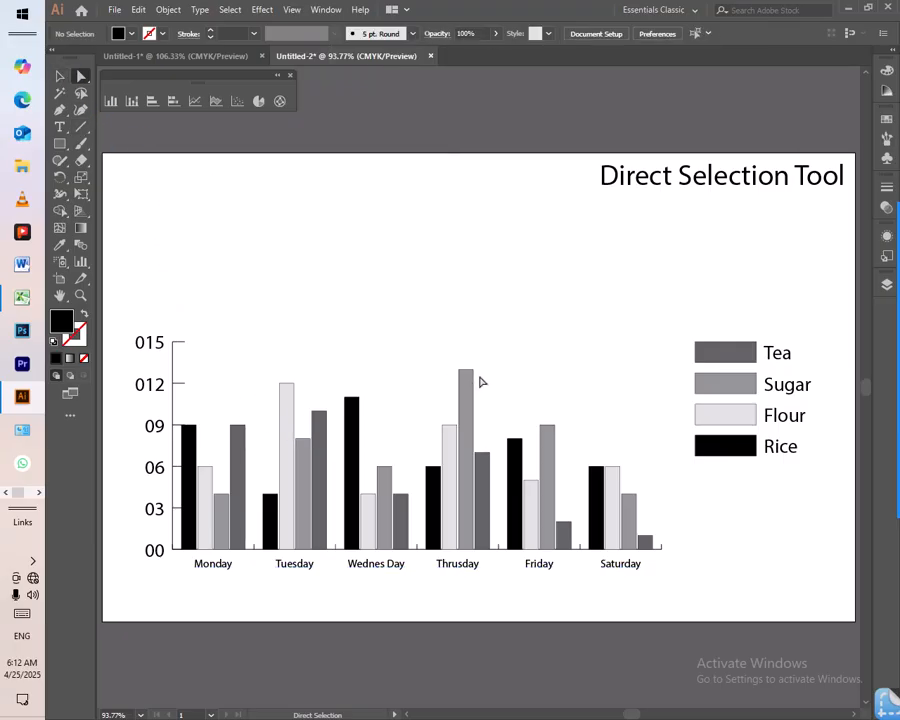
- Try selecting all the legend labels and all the legend swatches with the Direct Selection tool, and clear the selection
drag(761, 291, 806, 472)
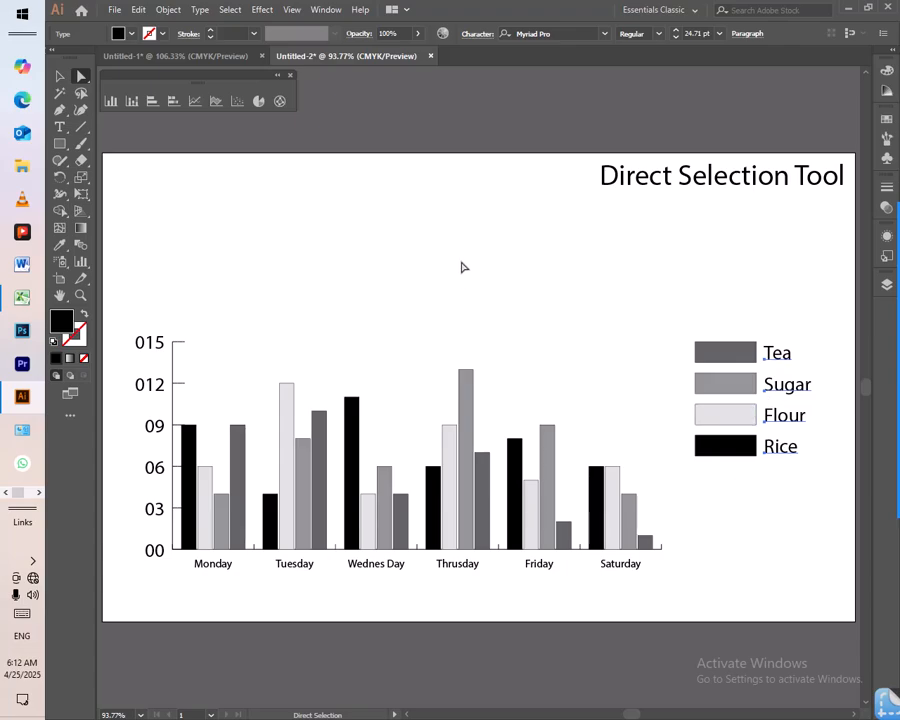
drag(647, 324, 725, 468)
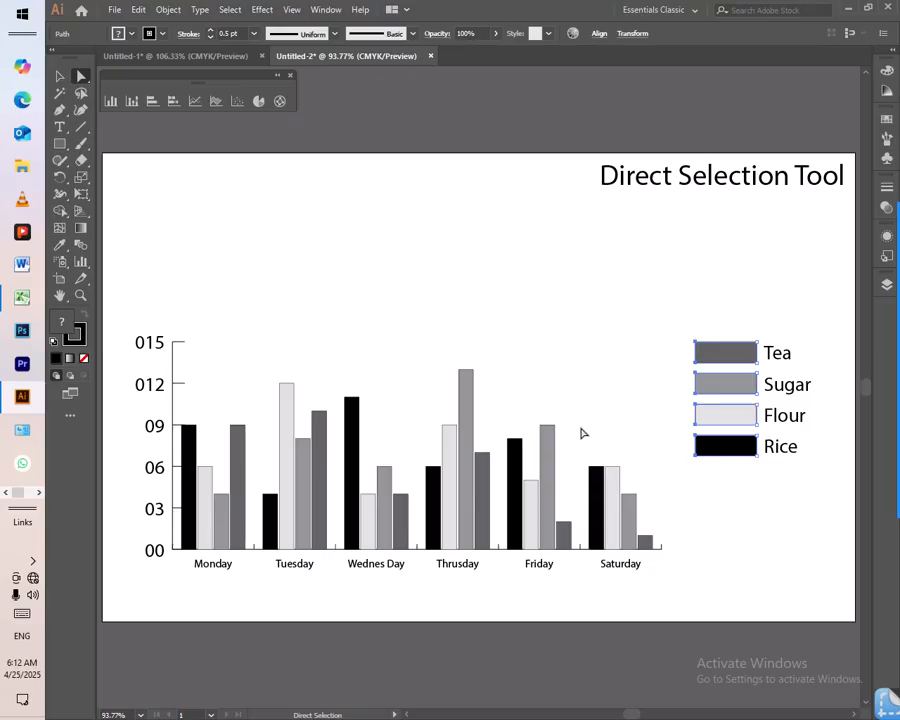
click(574, 335)
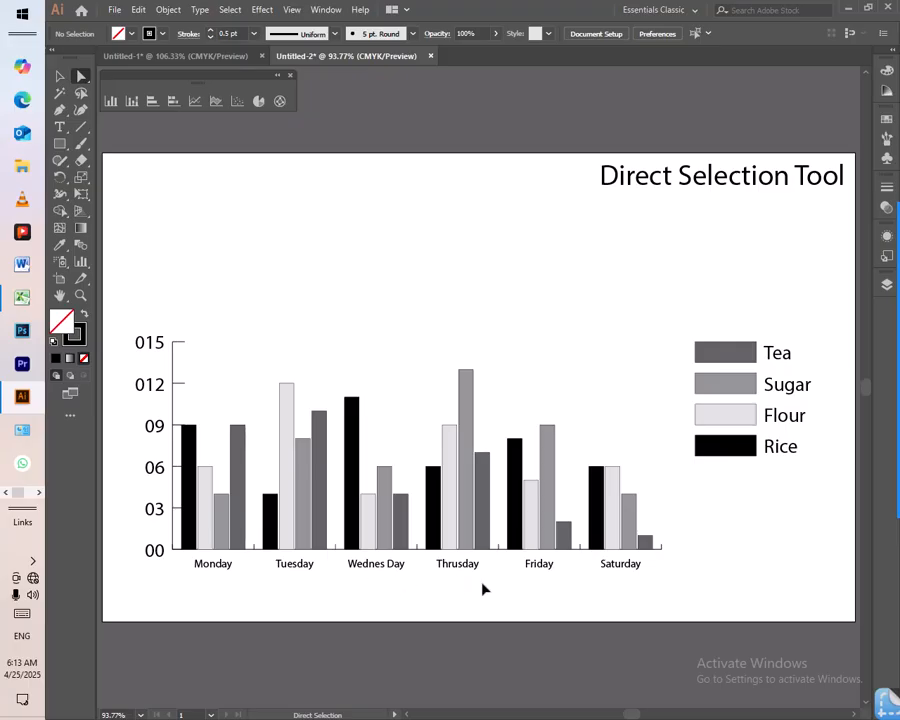
- Undo the day labels' font size change, check the context options of Thursday's Sugar column, and clear the selection
key(ctrl+z)
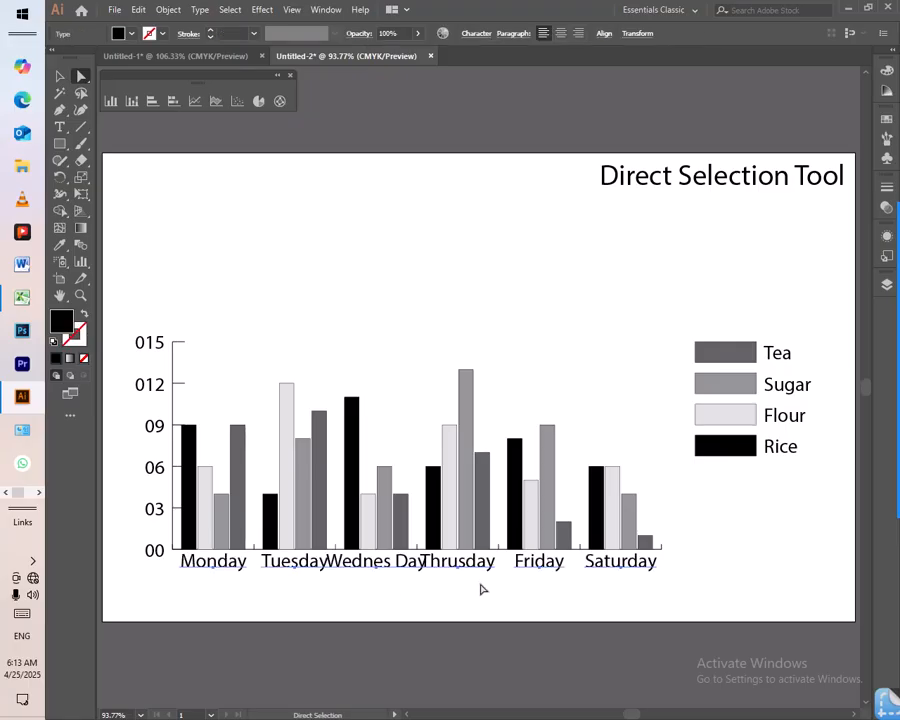
click(466, 497)
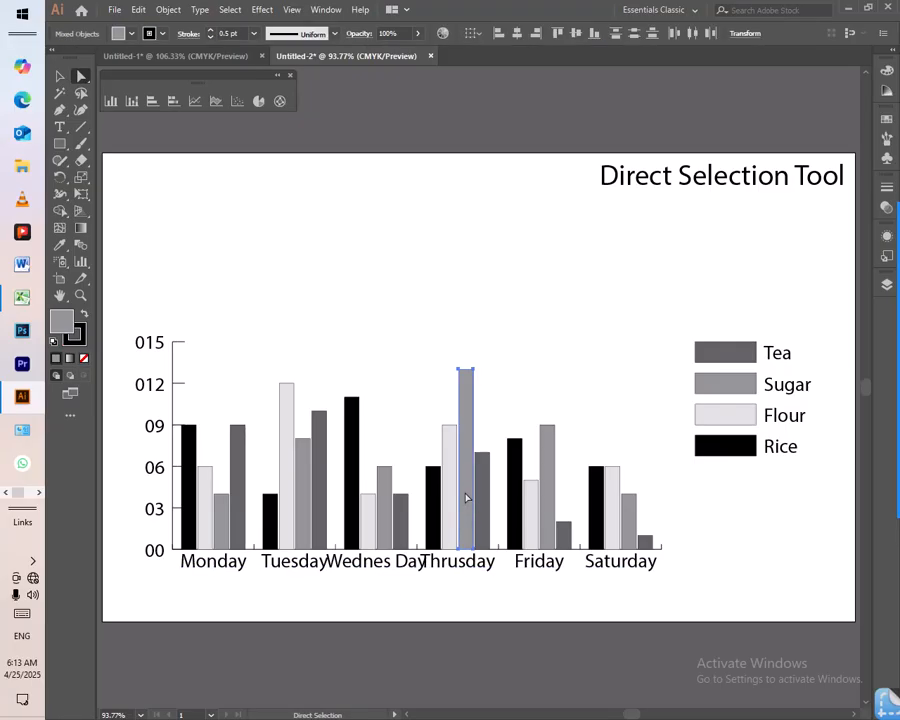
right_click(466, 437)
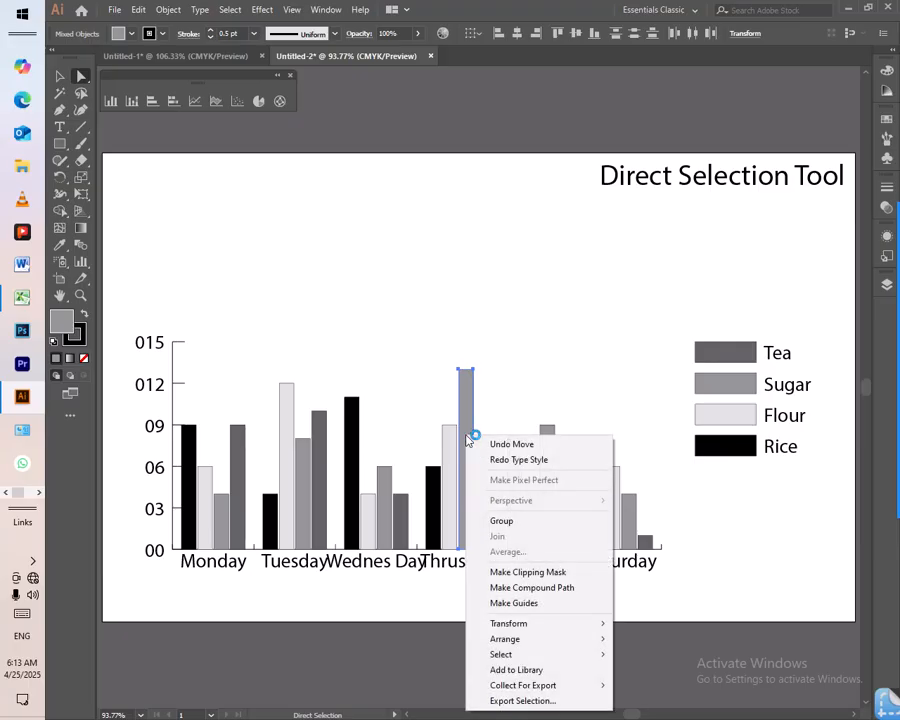
click(59, 76)
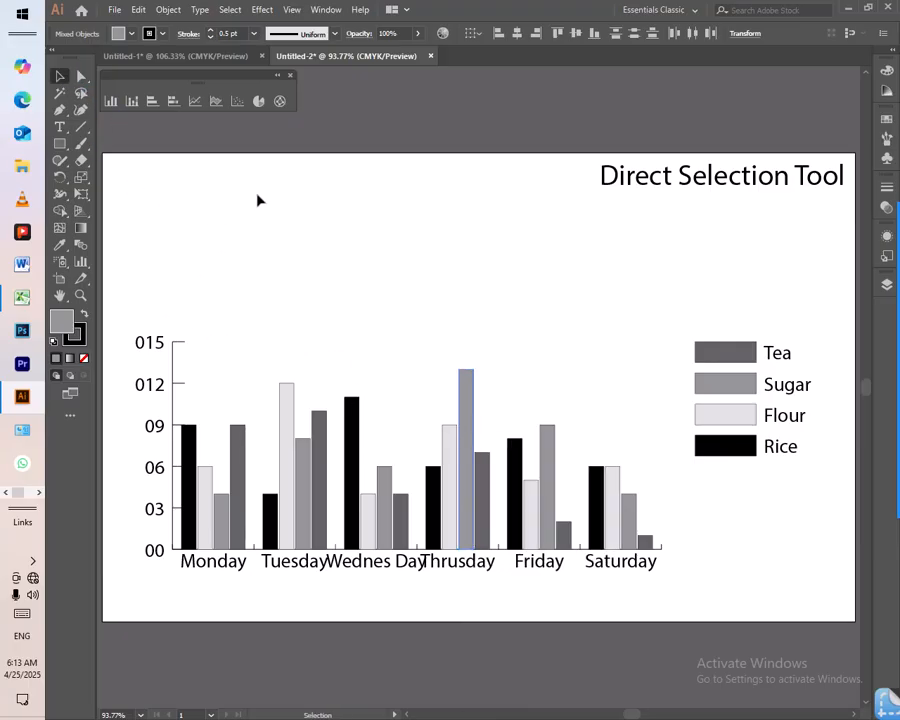
click(258, 201)
- Open the whole graph's data, apply a row/column transpose, and transpose it back so the days form the rows, applying again
click(468, 440)
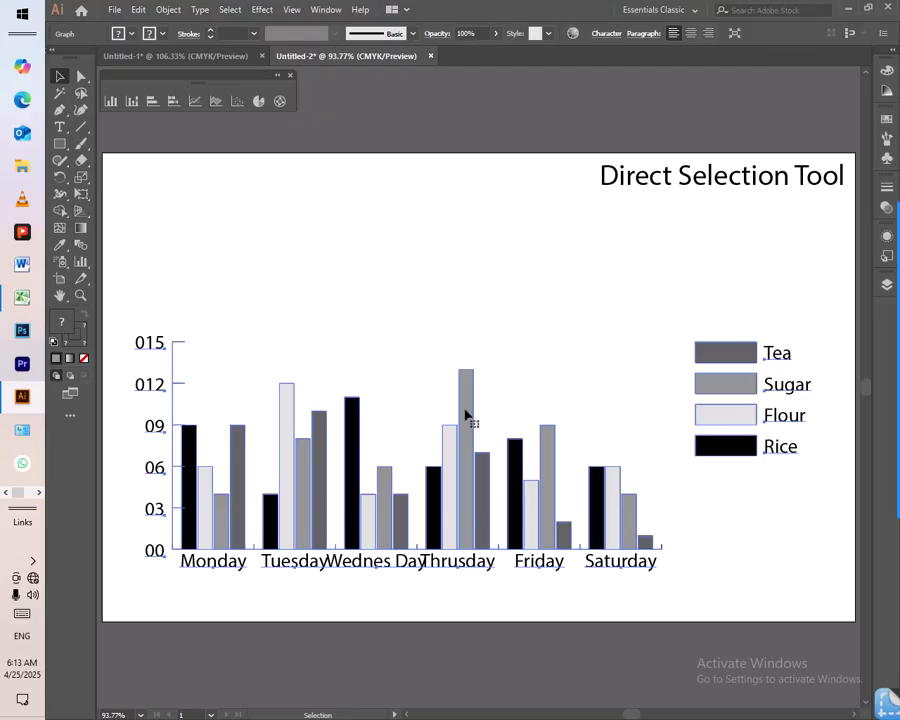
right_click(466, 415)
click(500, 490)
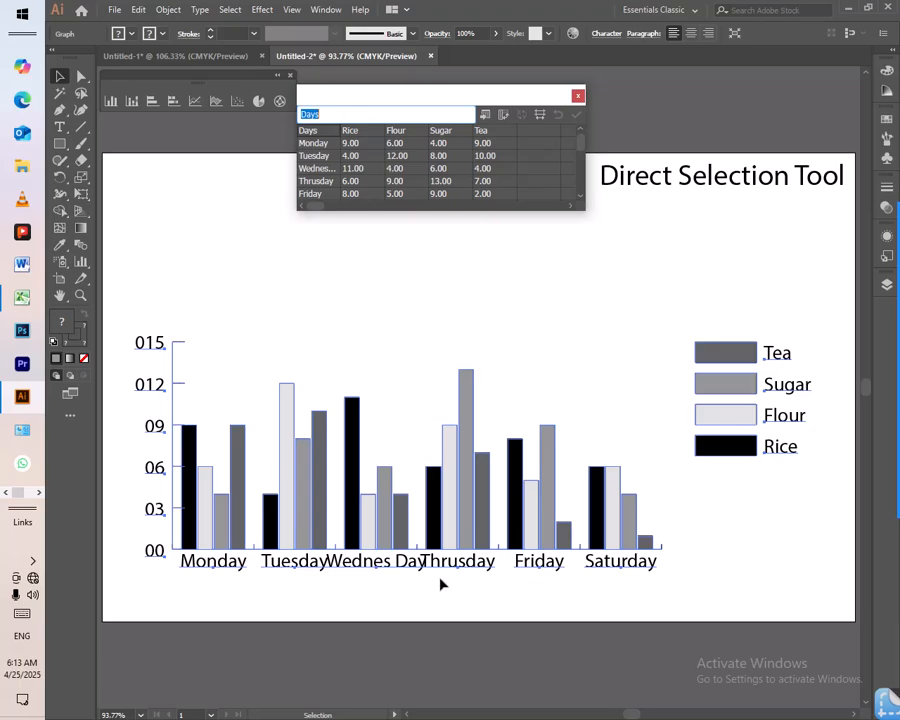
click(501, 115)
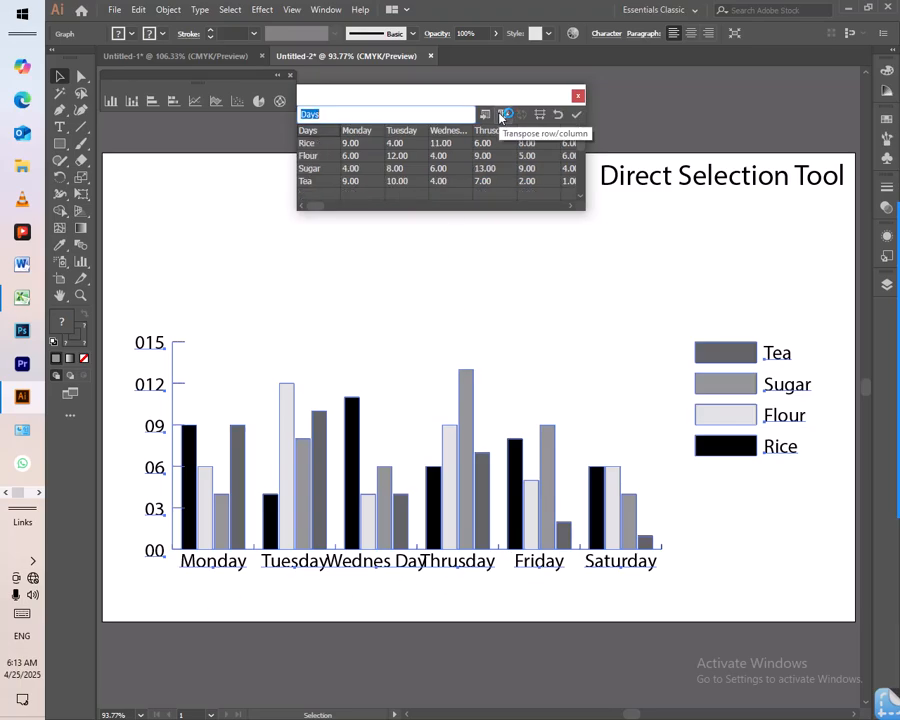
click(501, 115)
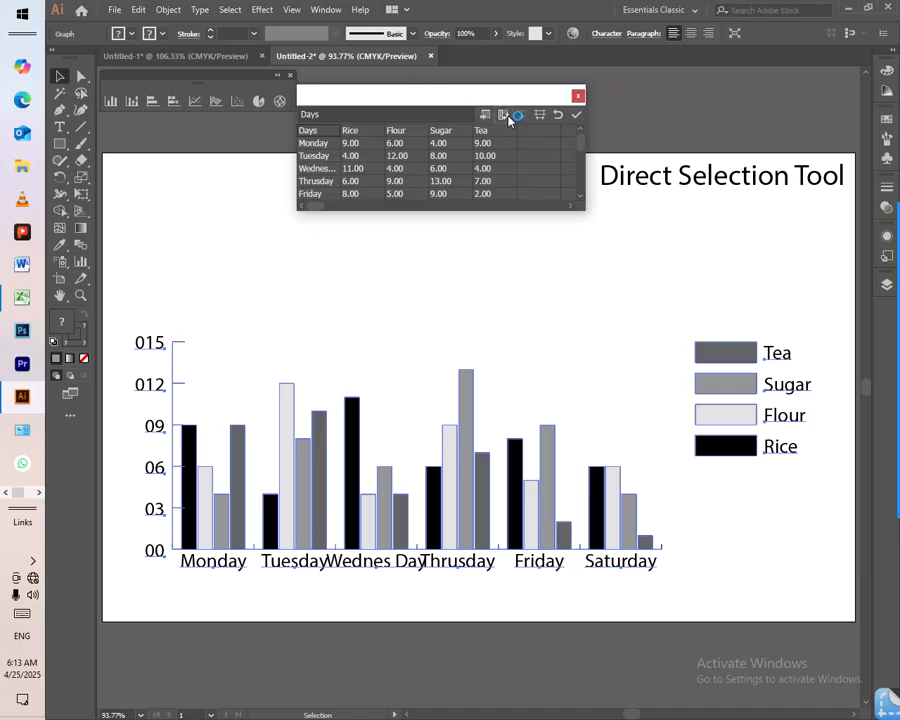
click(504, 115)
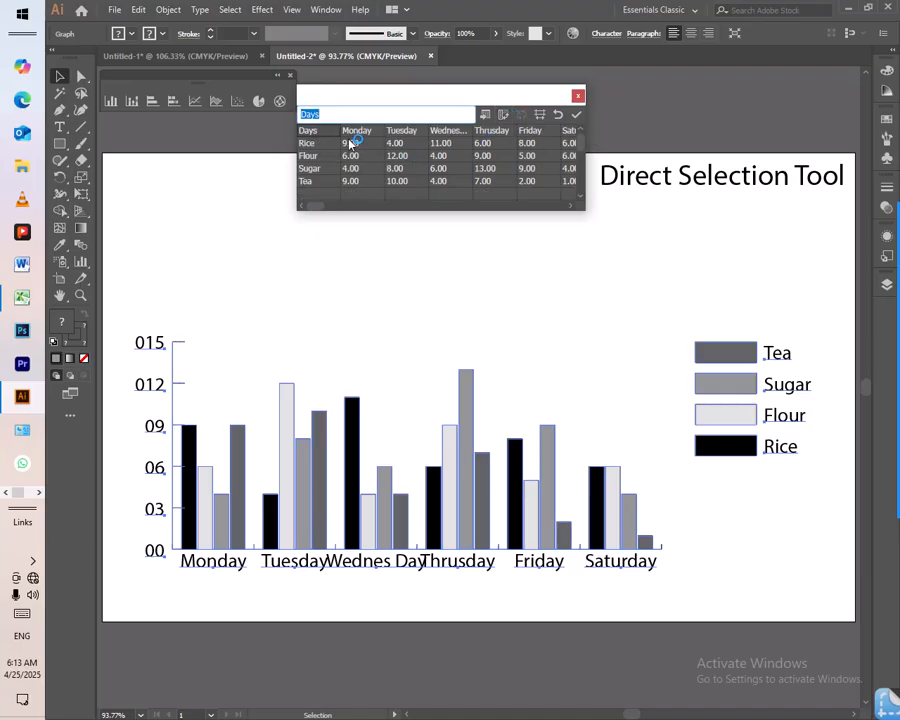
click(576, 116)
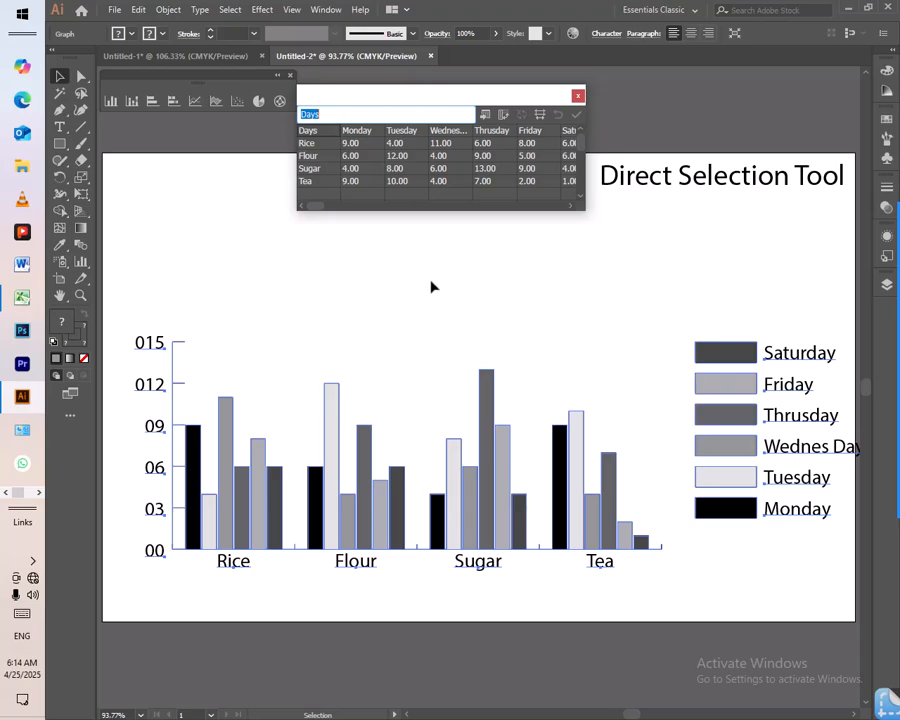
click(504, 117)
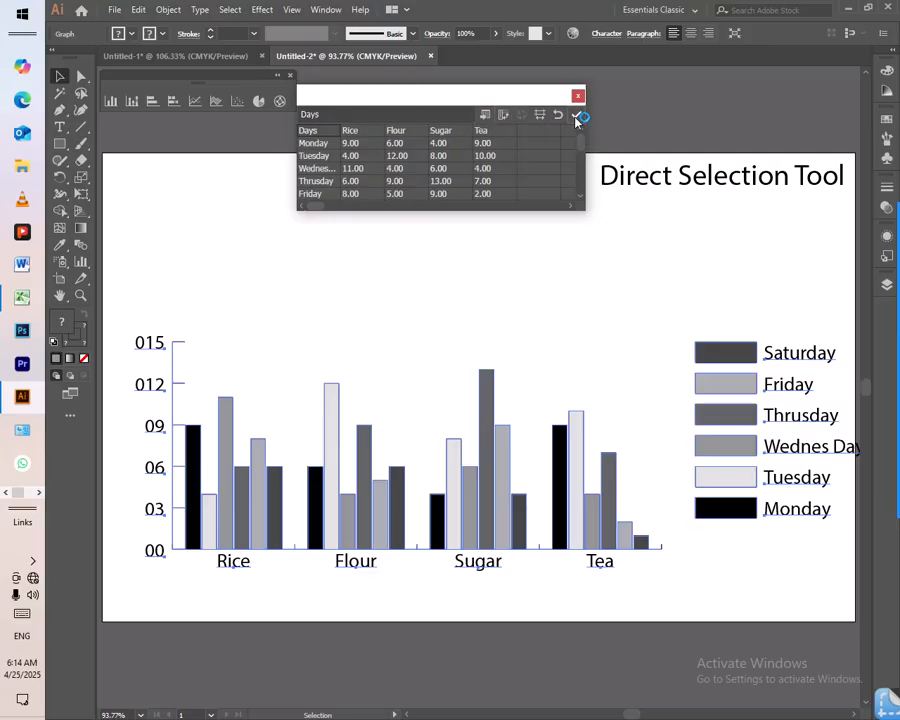
click(576, 118)
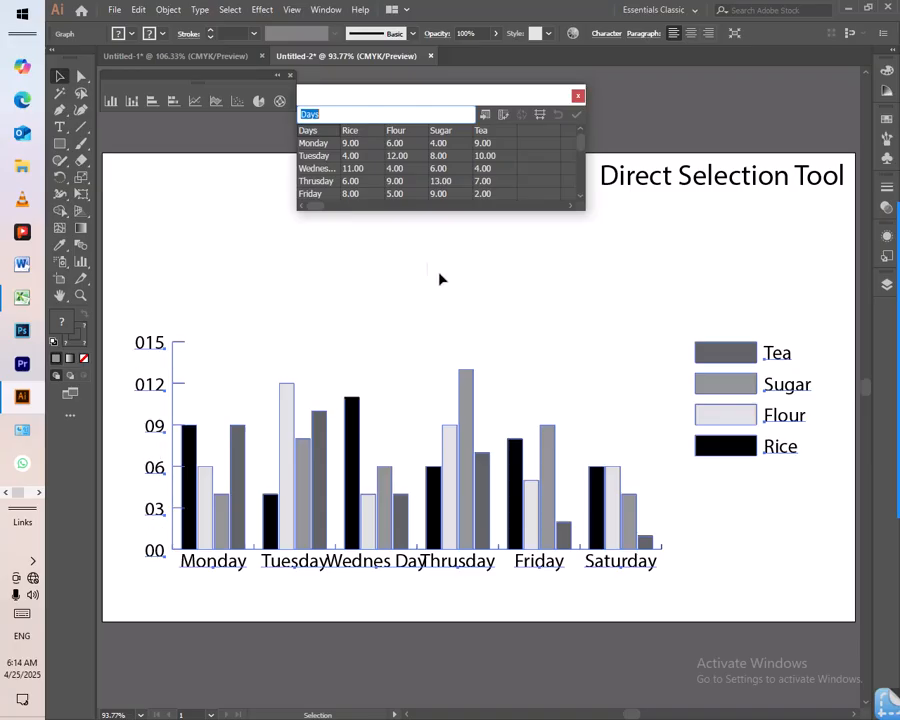
- Set the prefix of the graph's value axis labels to PKR in the Graph Type options and apply it
double_click(84, 262)
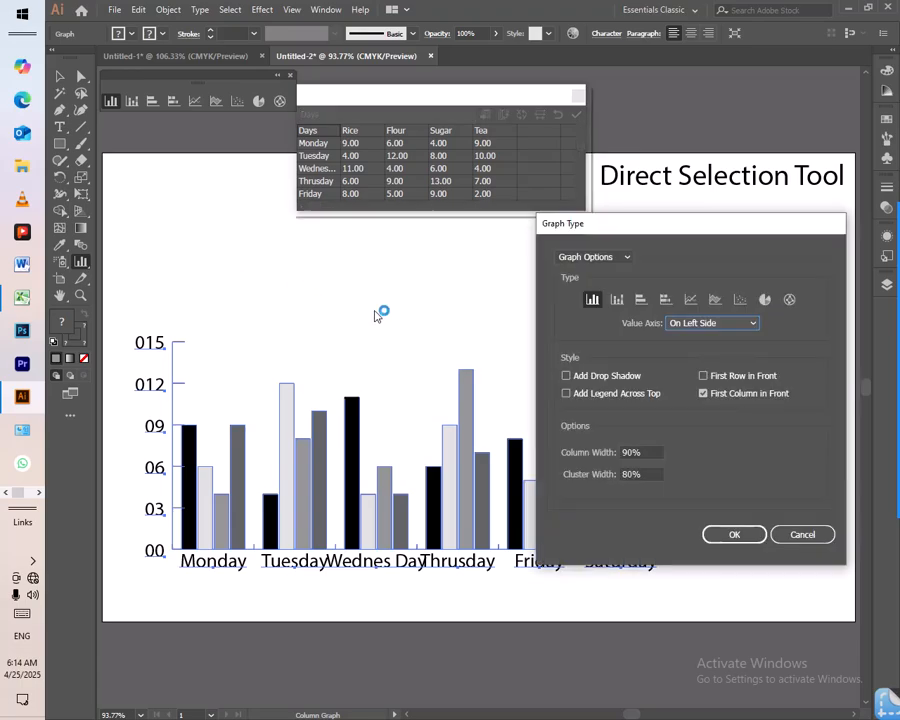
click(599, 259)
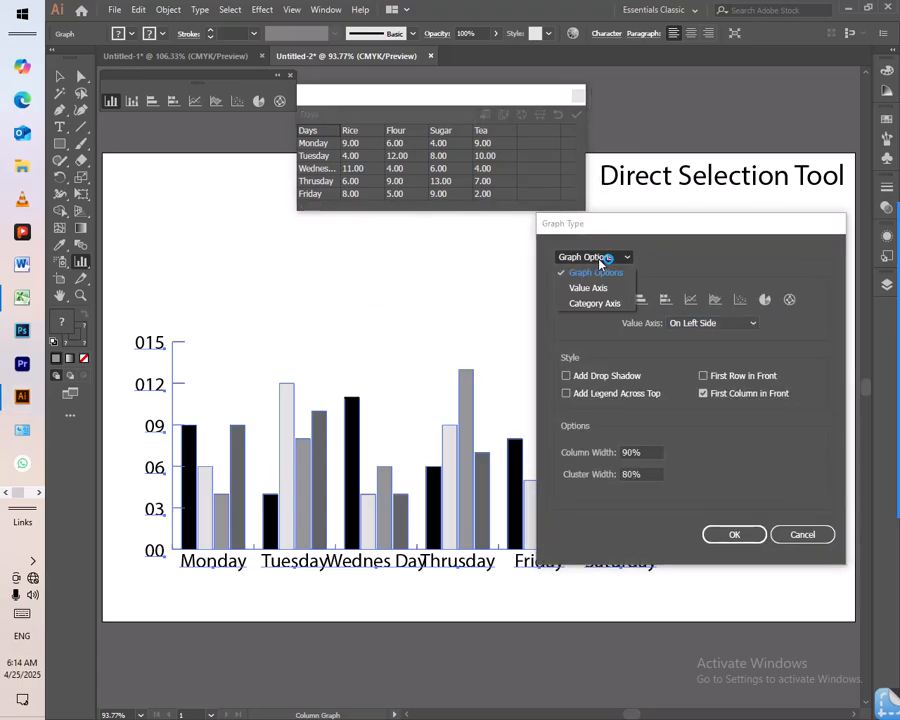
click(592, 288)
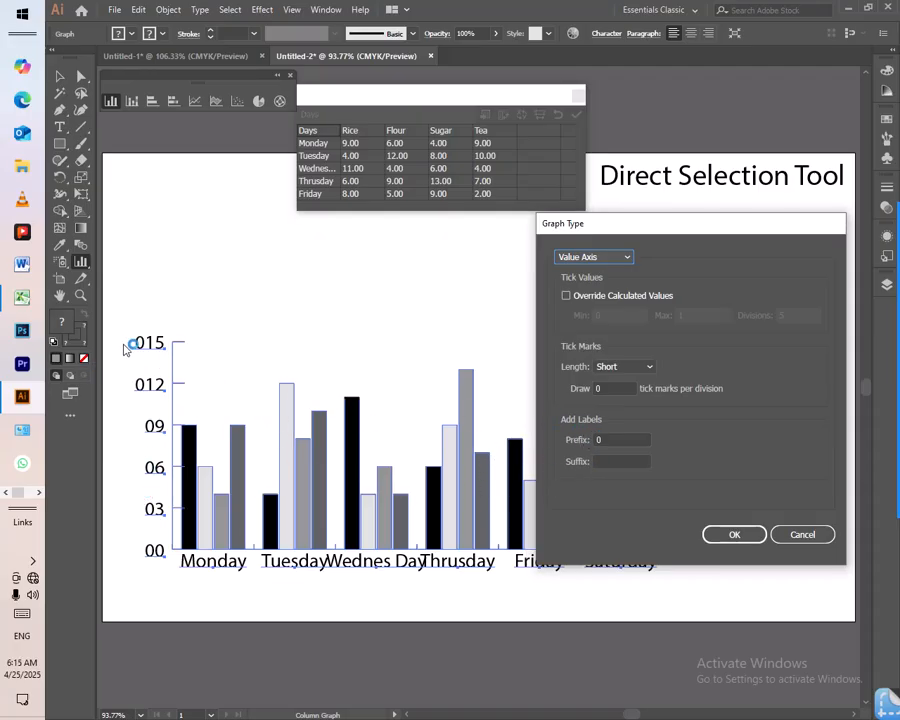
click(578, 440)
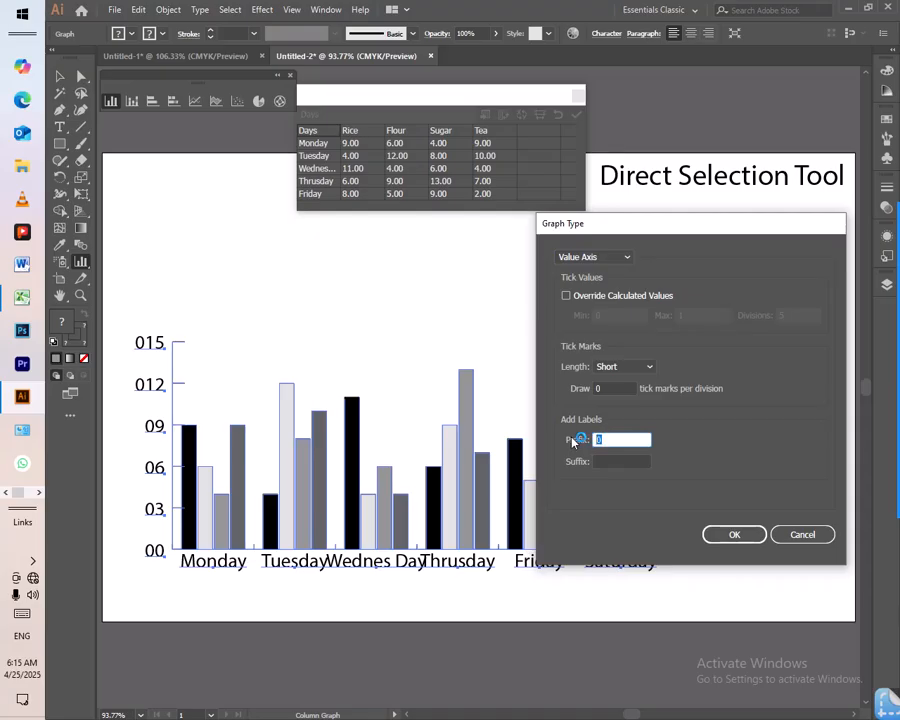
text(PKR)
click(735, 534)
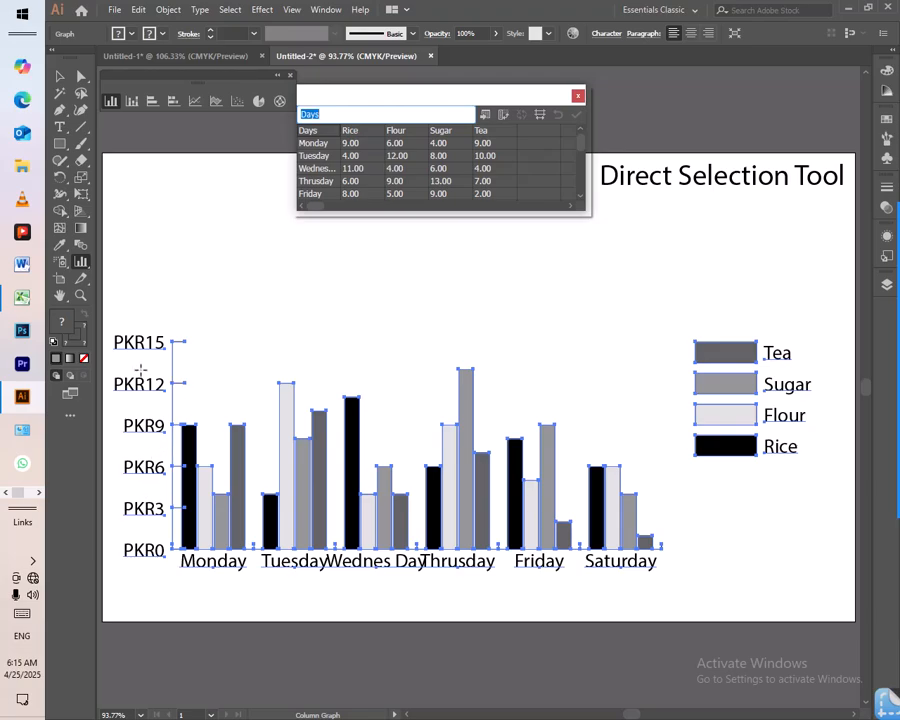
- Set the value axis labels' prefix to $ and their suffix to &, and apply both to the graph
double_click(83, 263)
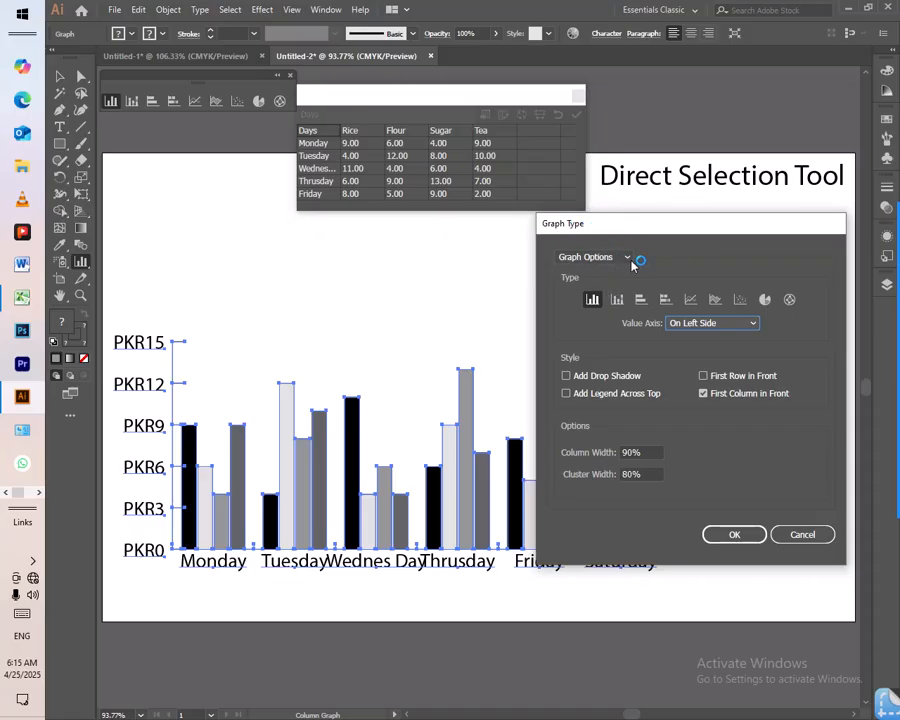
click(624, 258)
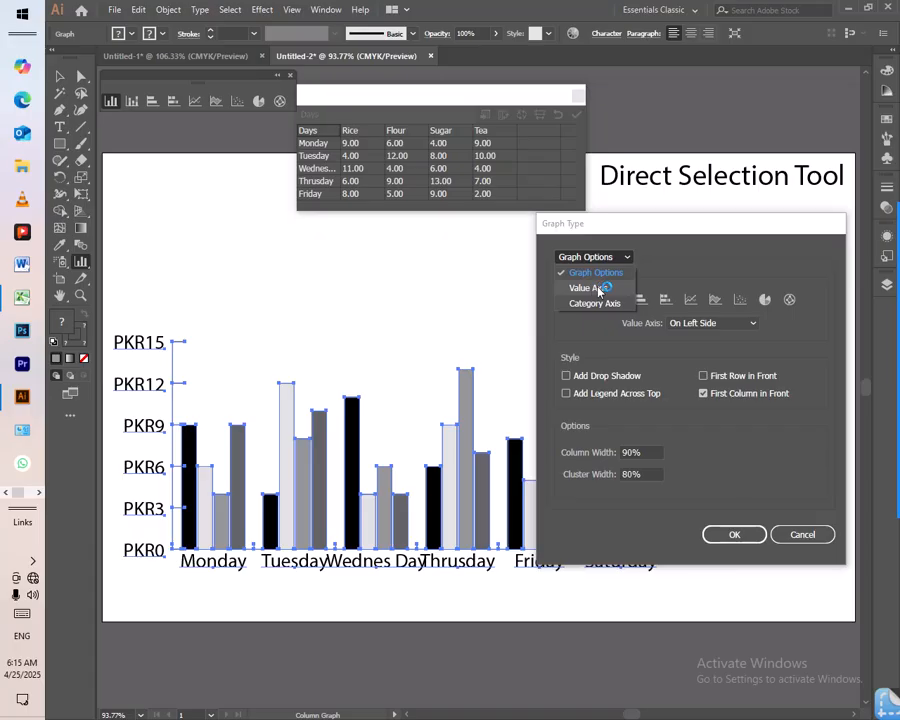
click(598, 288)
drag(625, 440, 552, 442)
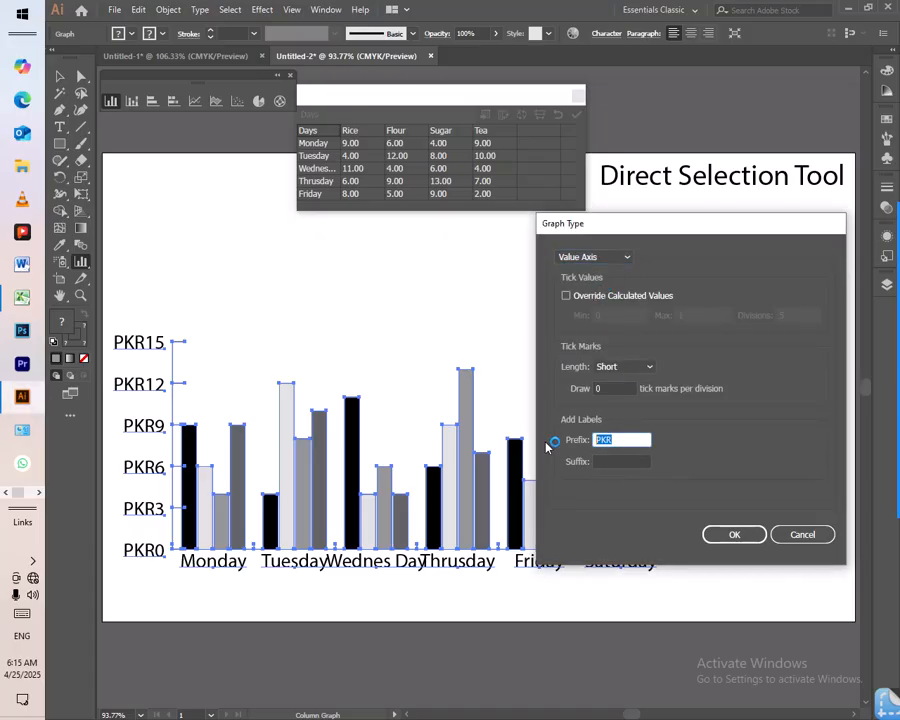
text($)
click(603, 462)
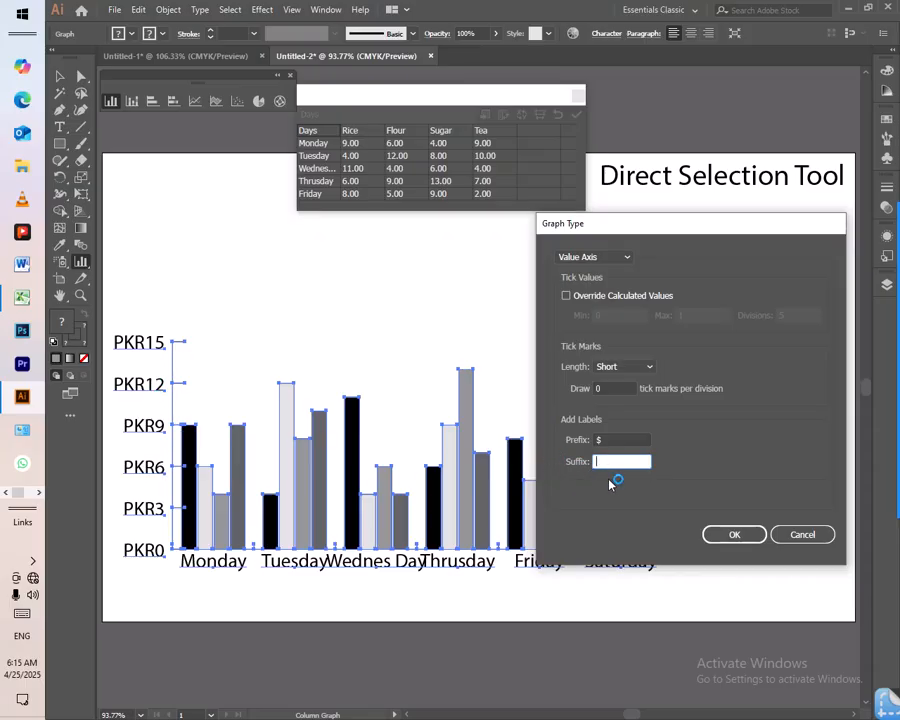
text(&)
click(735, 536)
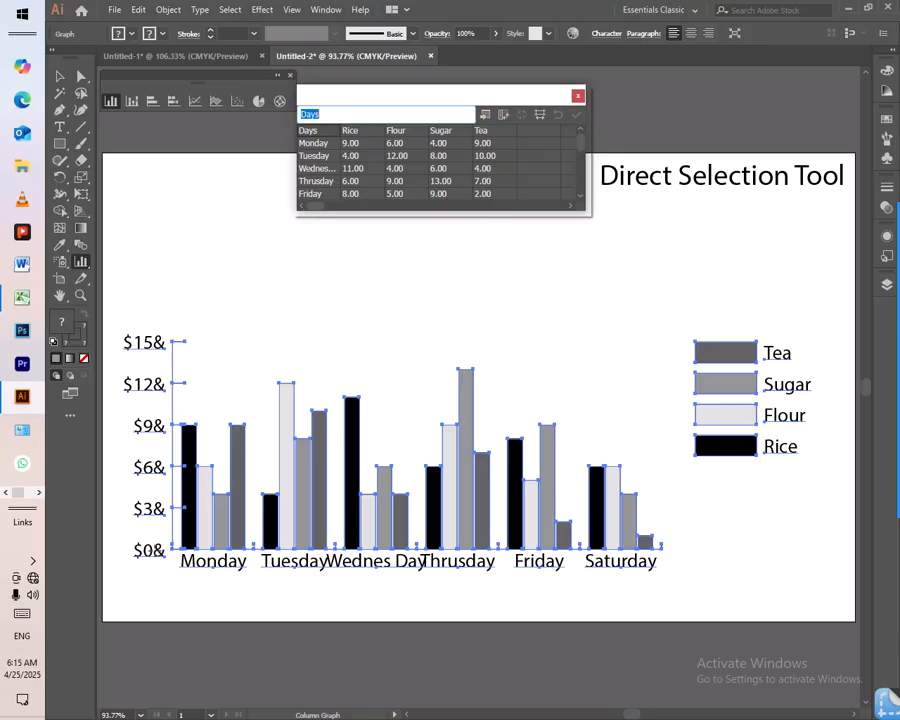
- Clear the suffix of the value axis labels and apply the change
double_click(82, 263)
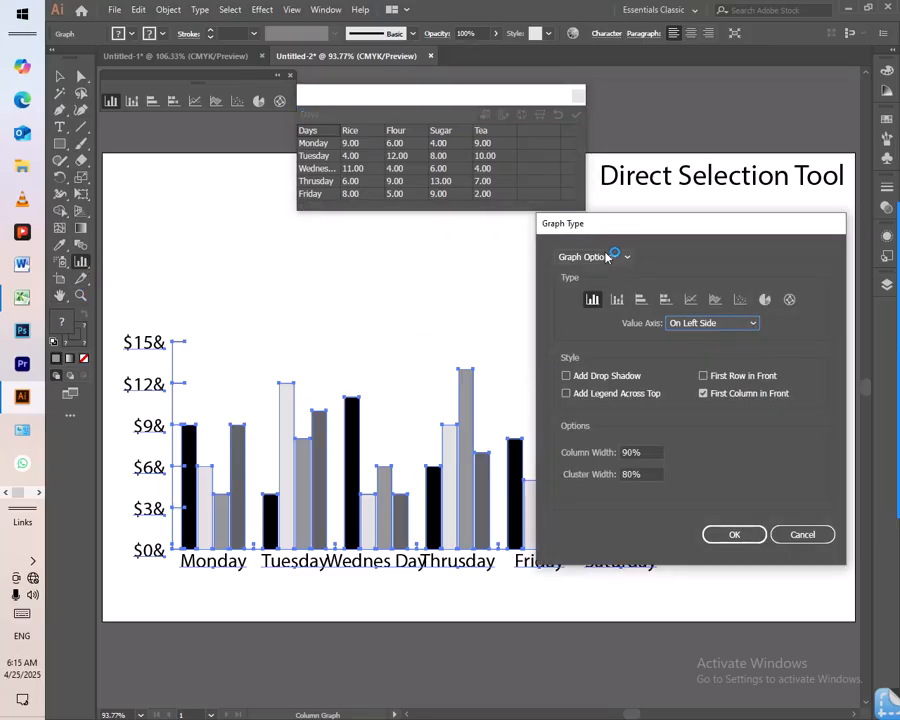
click(608, 257)
click(590, 287)
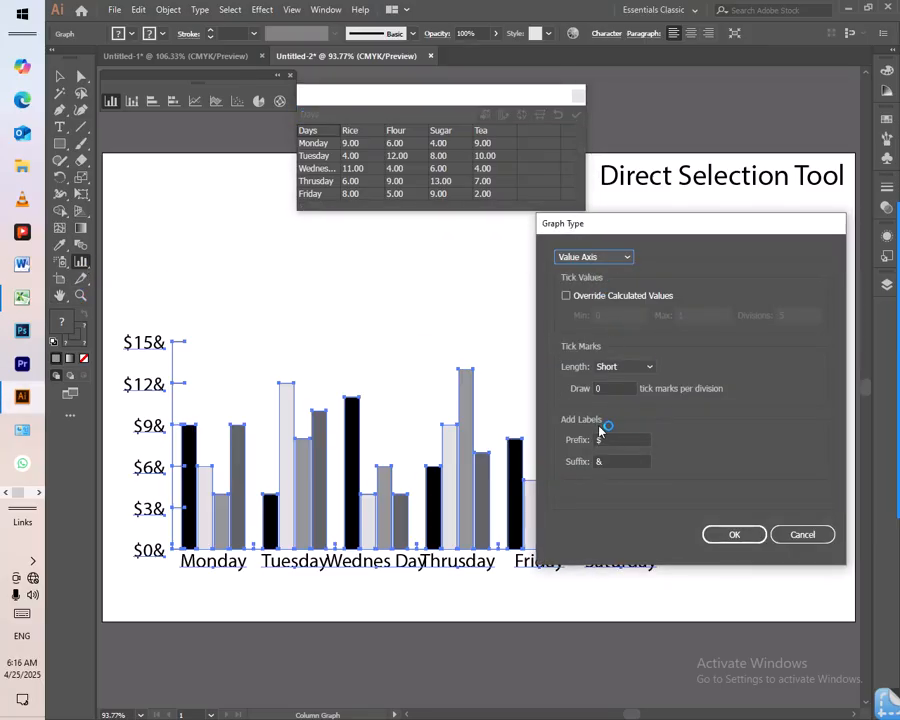
double_click(608, 463)
key(BackSpace)
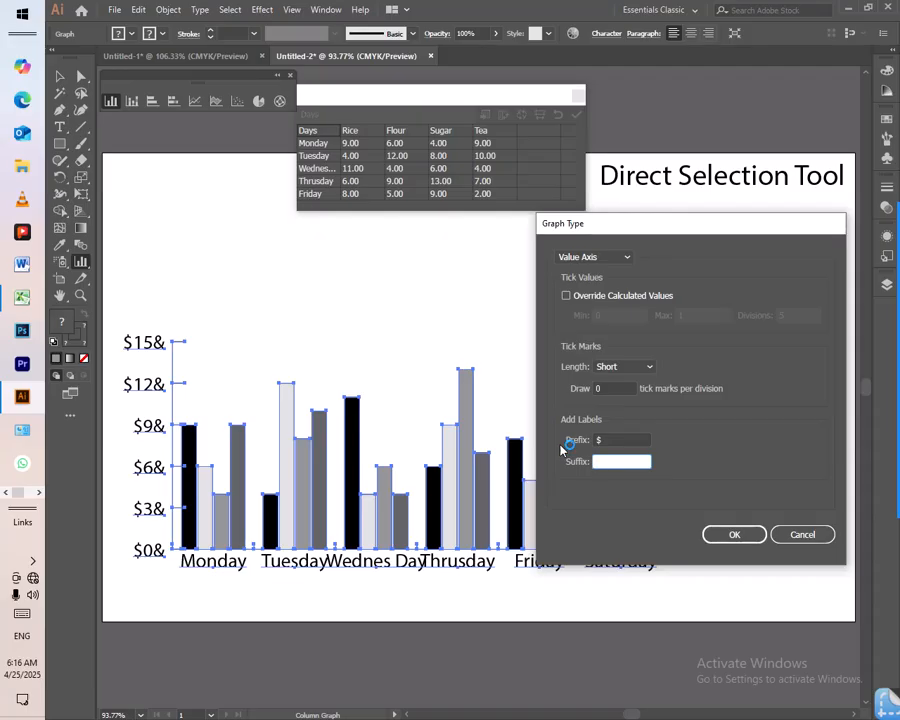
click(711, 535)
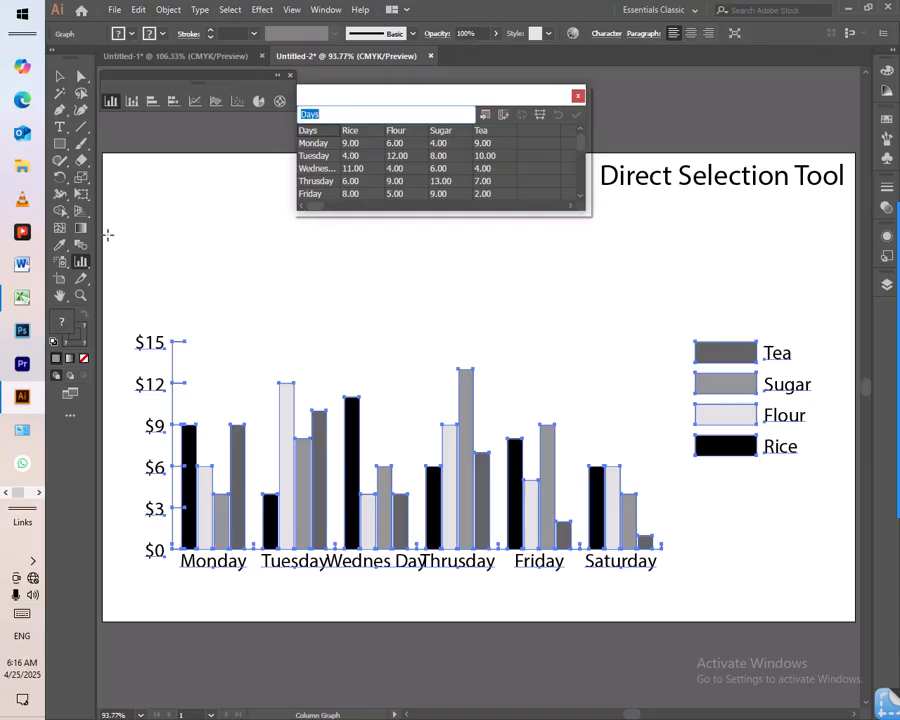
- Place the column graph's value axis on the right side and apply the graph type options
click(59, 77)
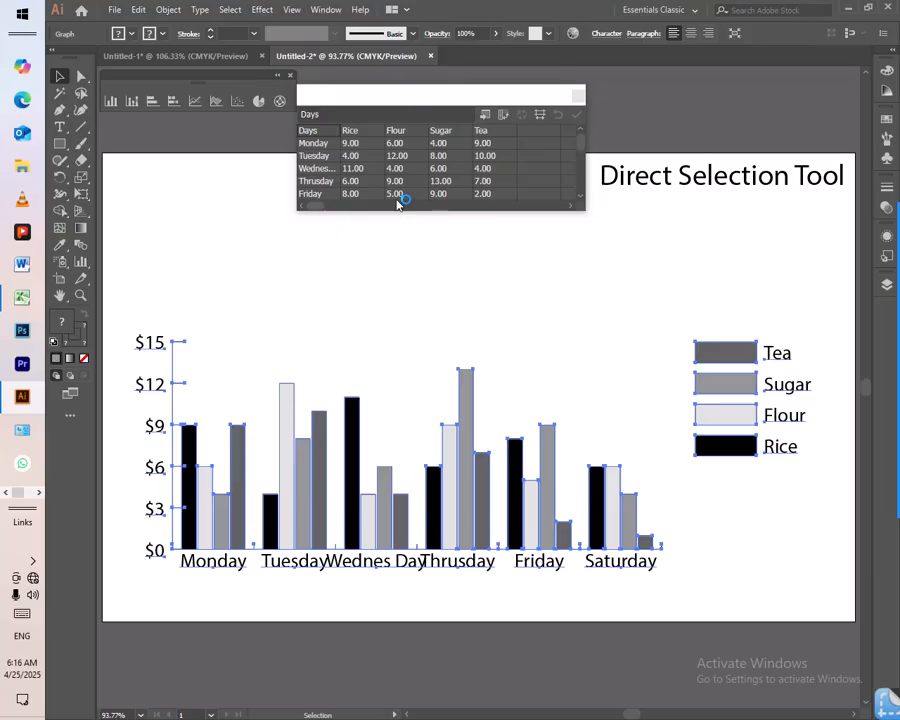
double_click(81, 261)
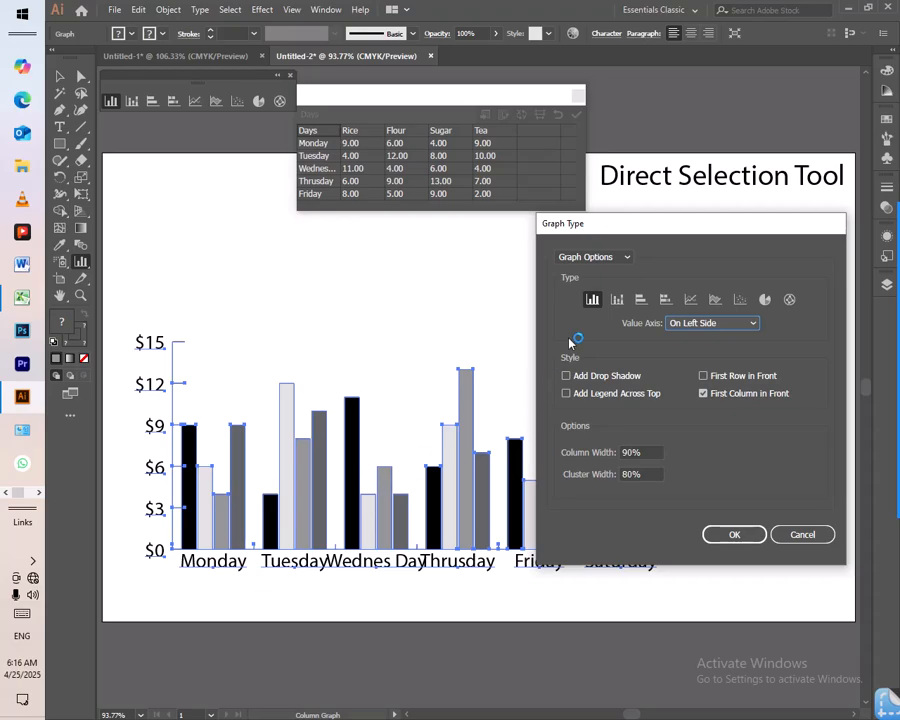
drag(657, 223, 242, 271)
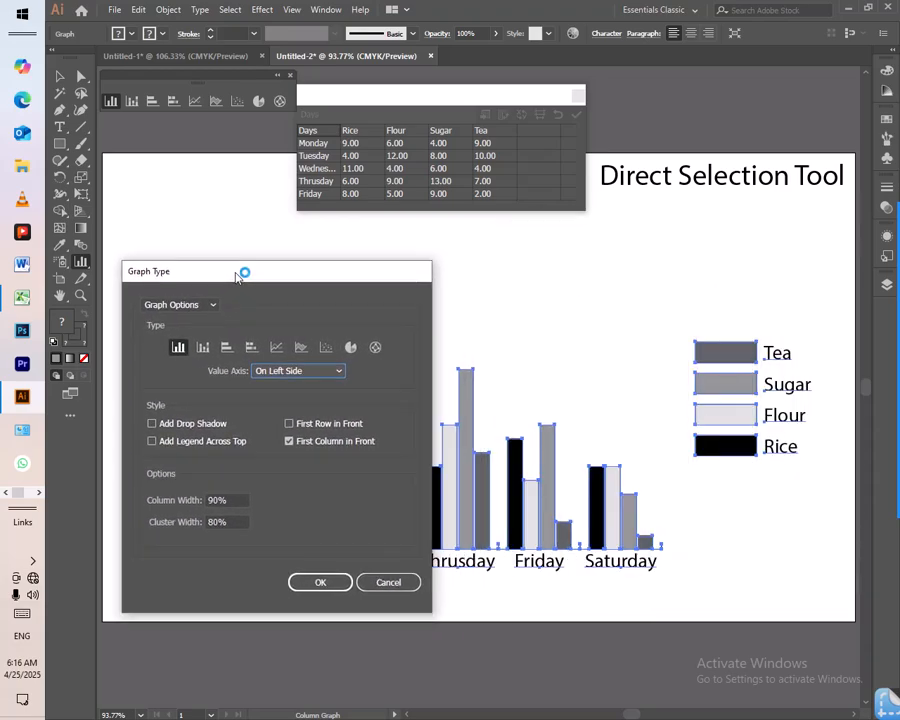
click(310, 371)
click(306, 402)
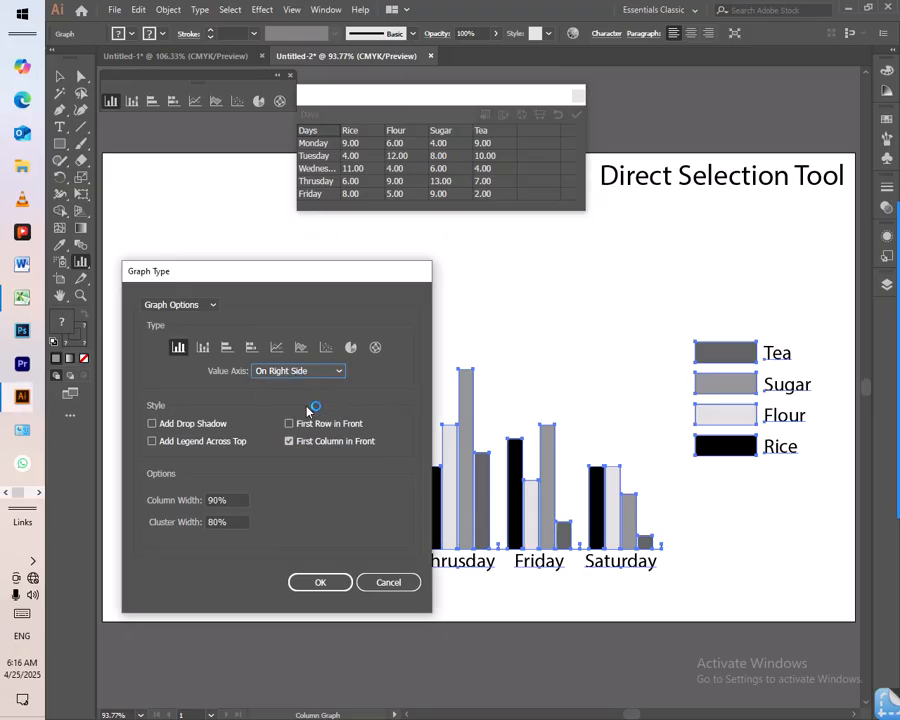
click(309, 585)
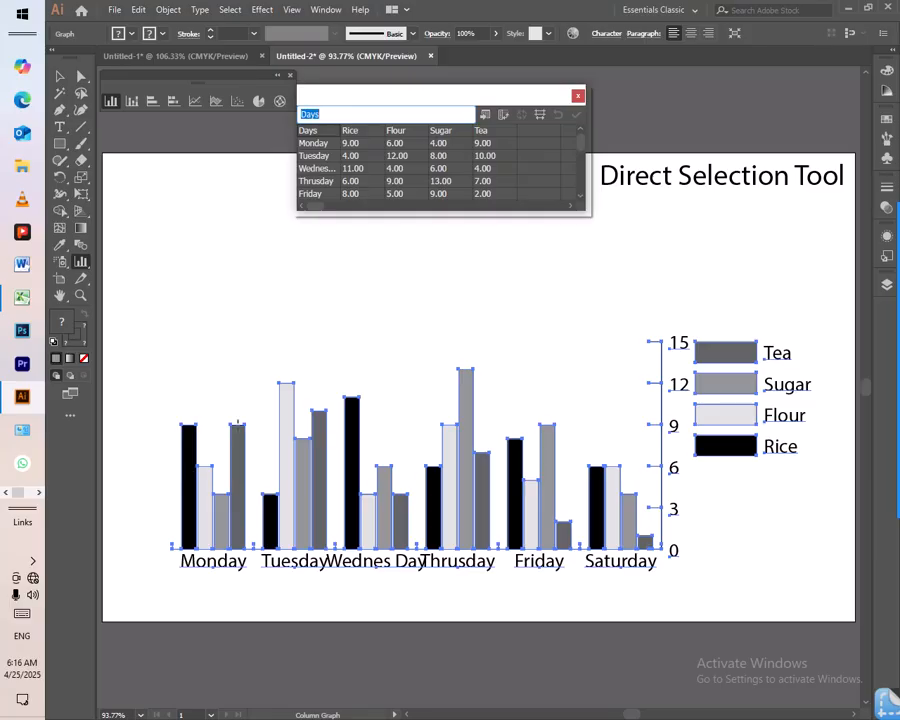
- Show the column graph's value axis on both sides of the graph
double_click(81, 263)
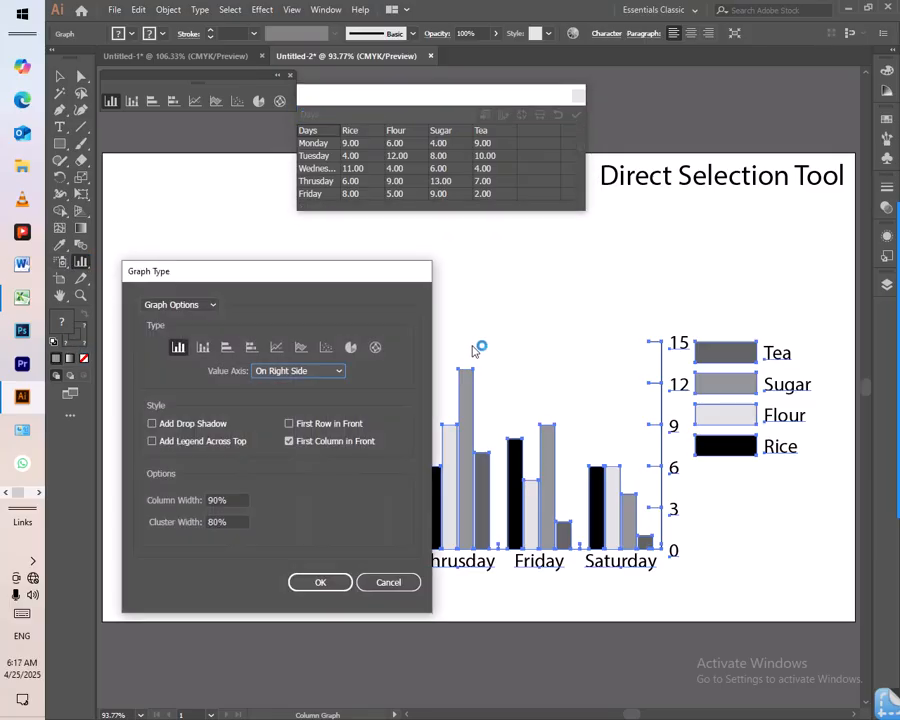
click(299, 372)
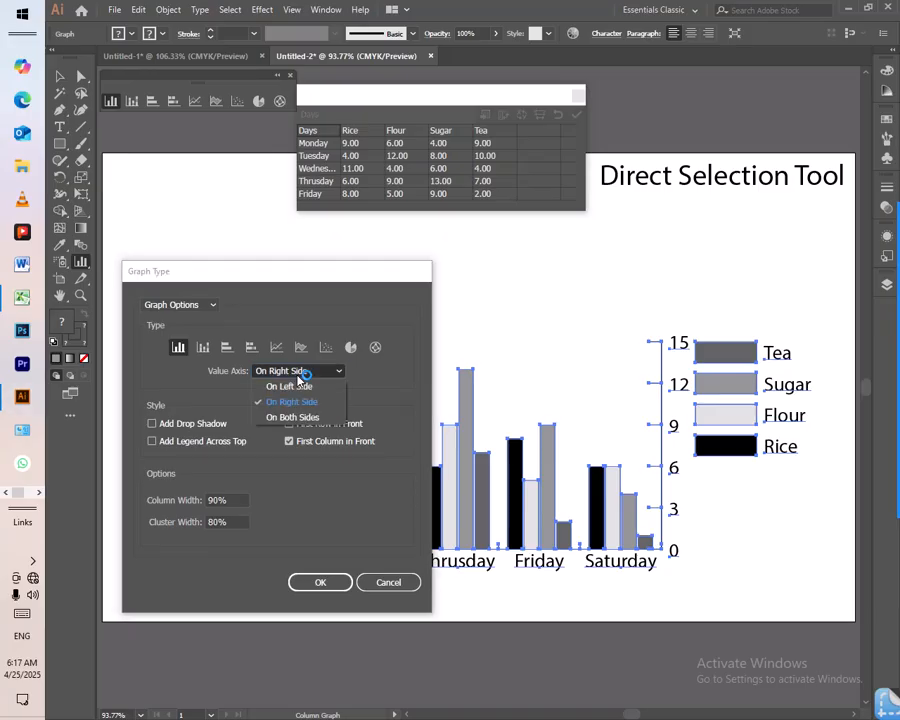
click(302, 415)
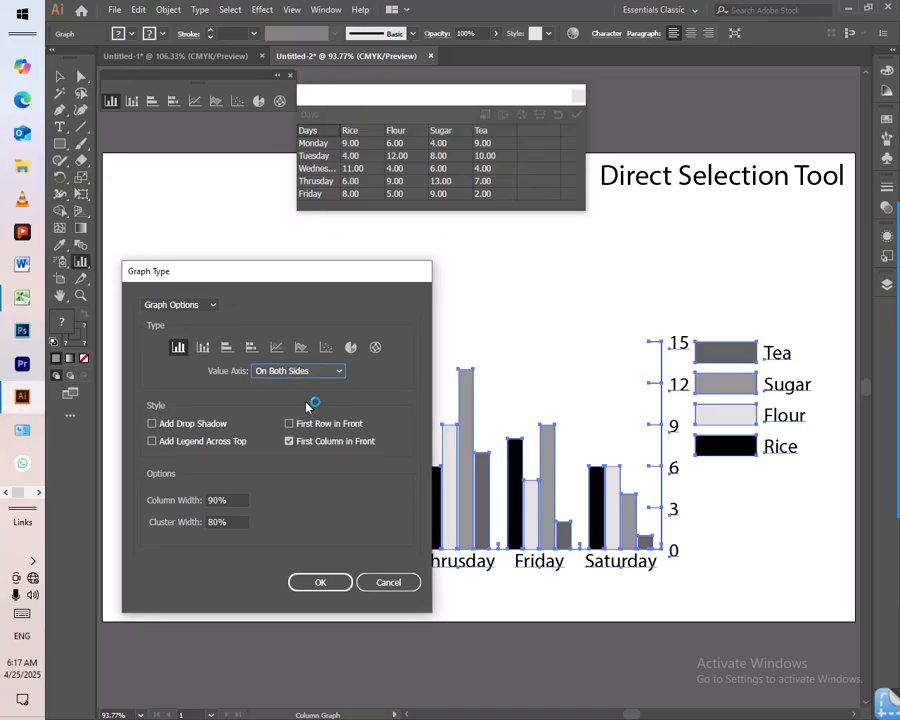
click(311, 581)
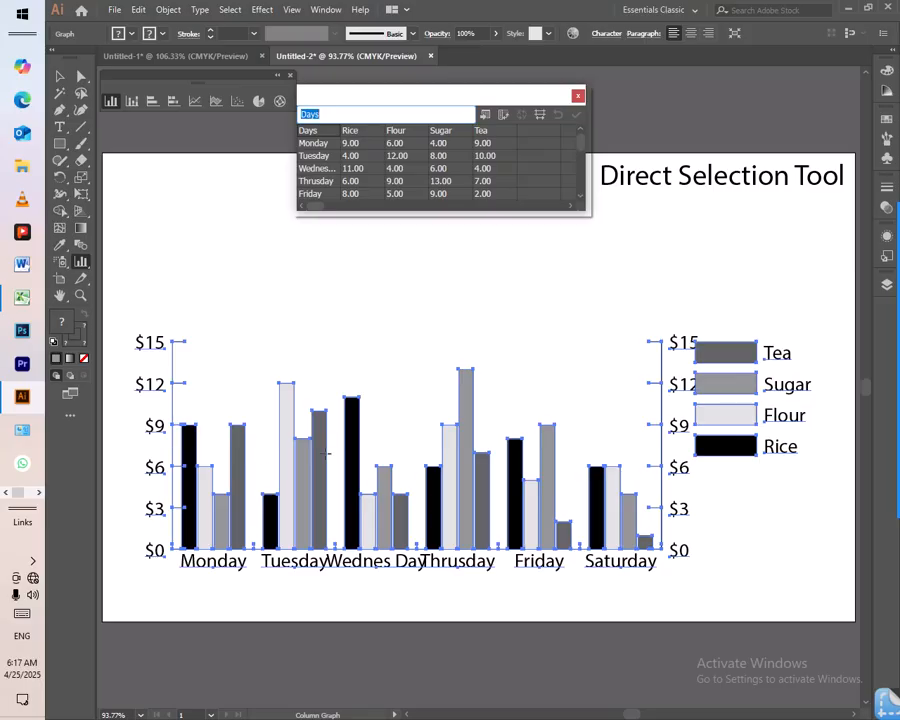
- Return the column graph's value axis to the left side only
double_click(83, 261)
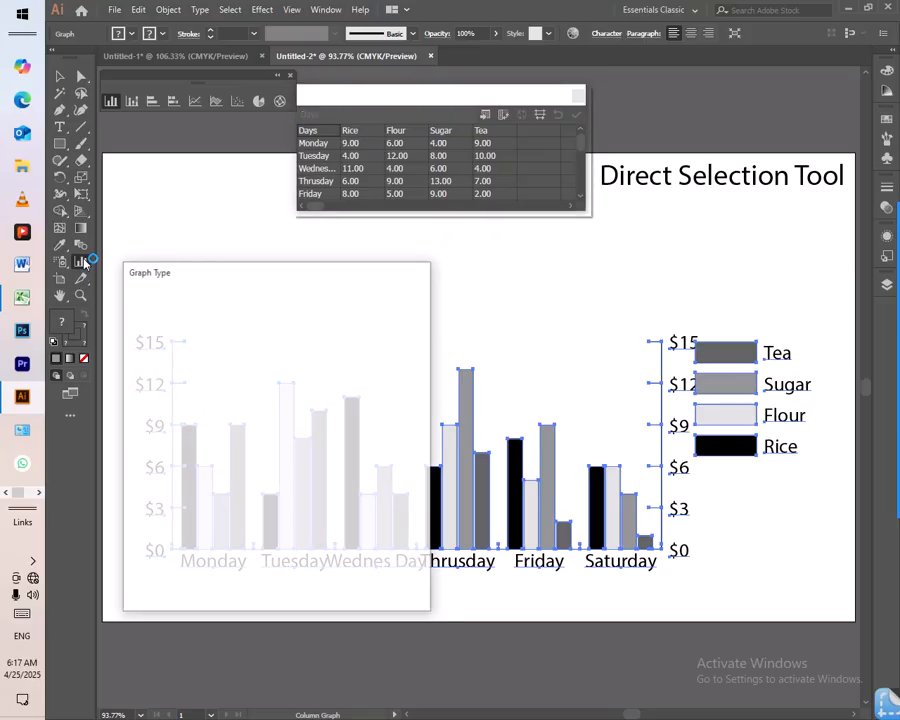
click(317, 370)
click(290, 389)
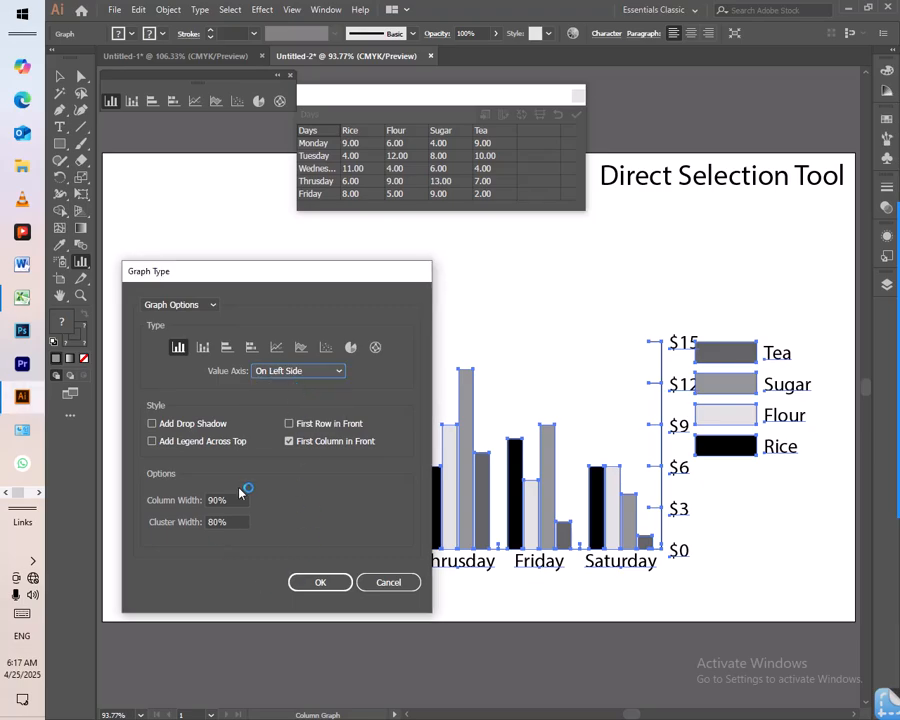
click(320, 582)
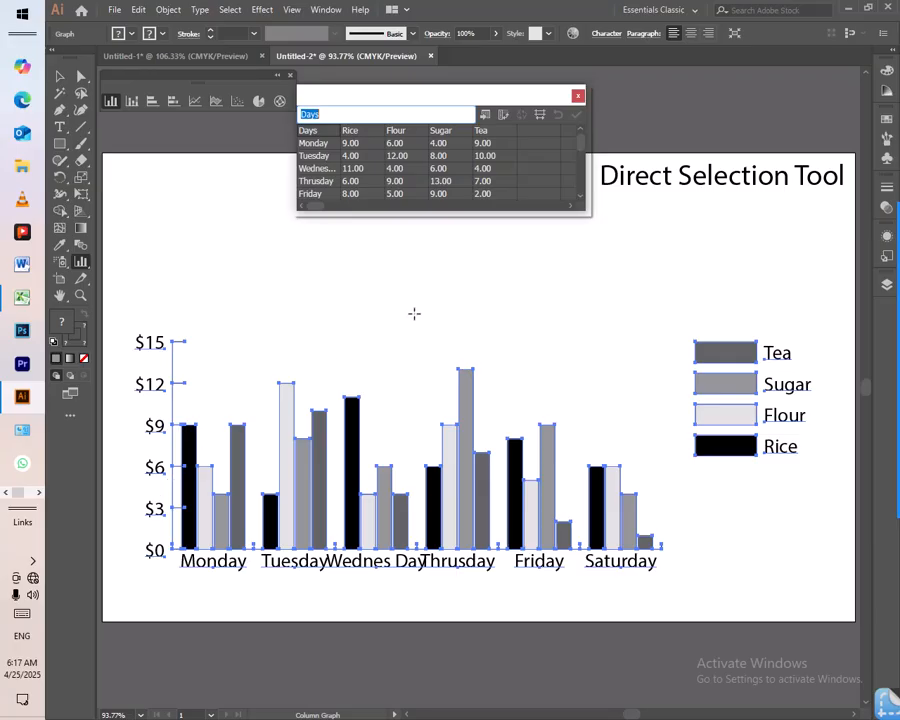
- Turn off First Column in Front, add a drop shadow to the graph's columns, and apply the options
double_click(81, 261)
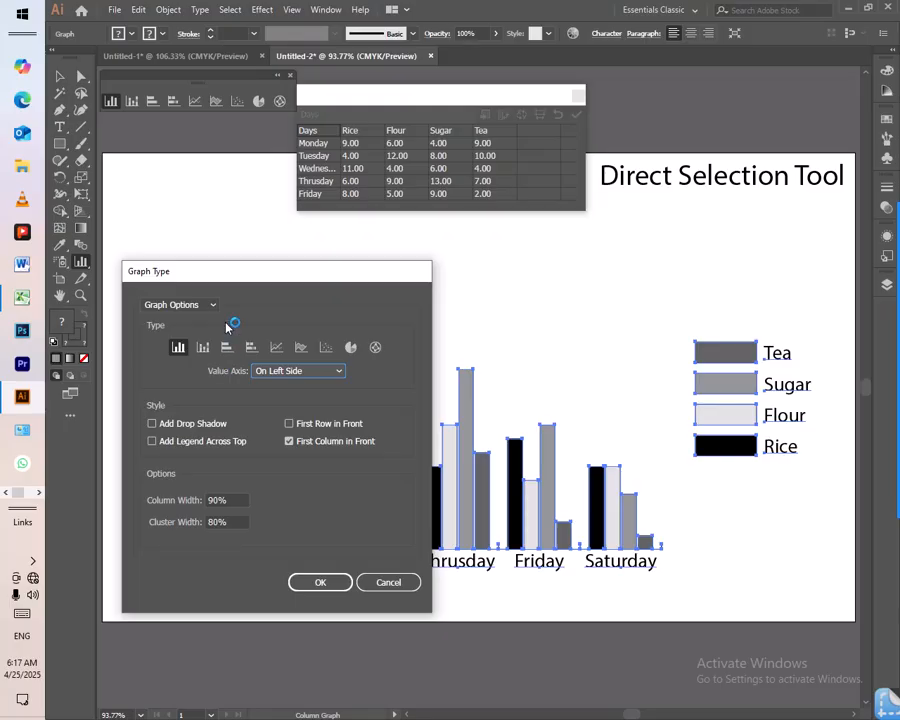
drag(245, 272, 465, 327)
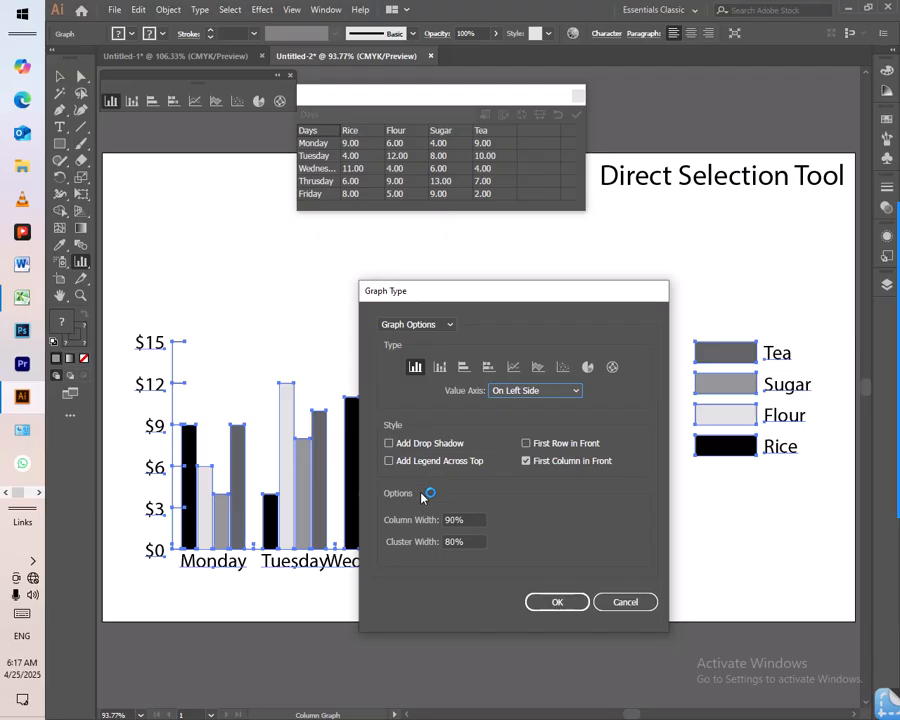
drag(463, 303, 659, 301)
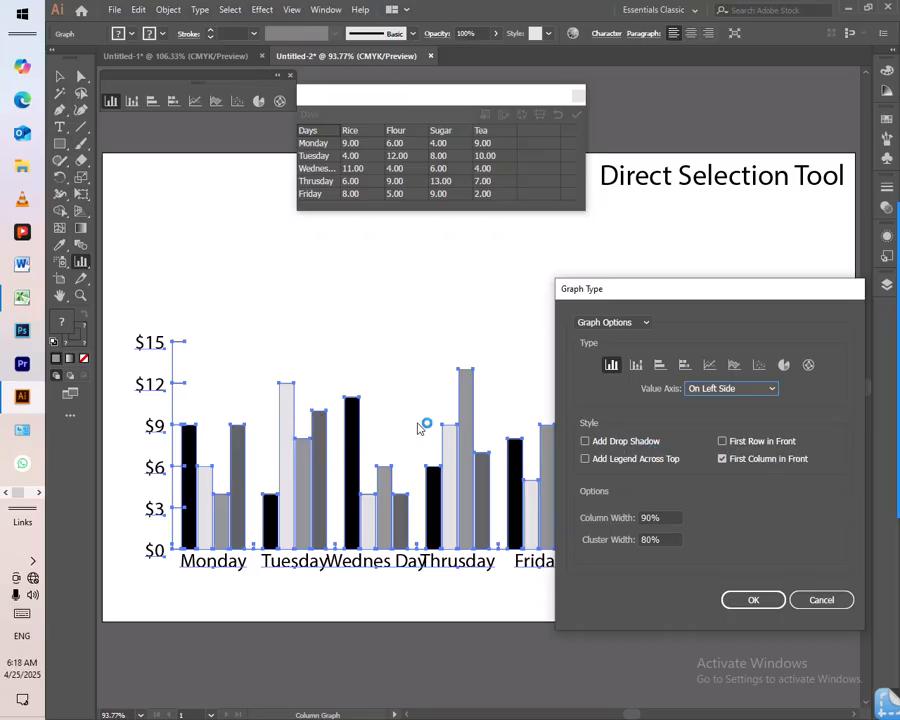
click(805, 462)
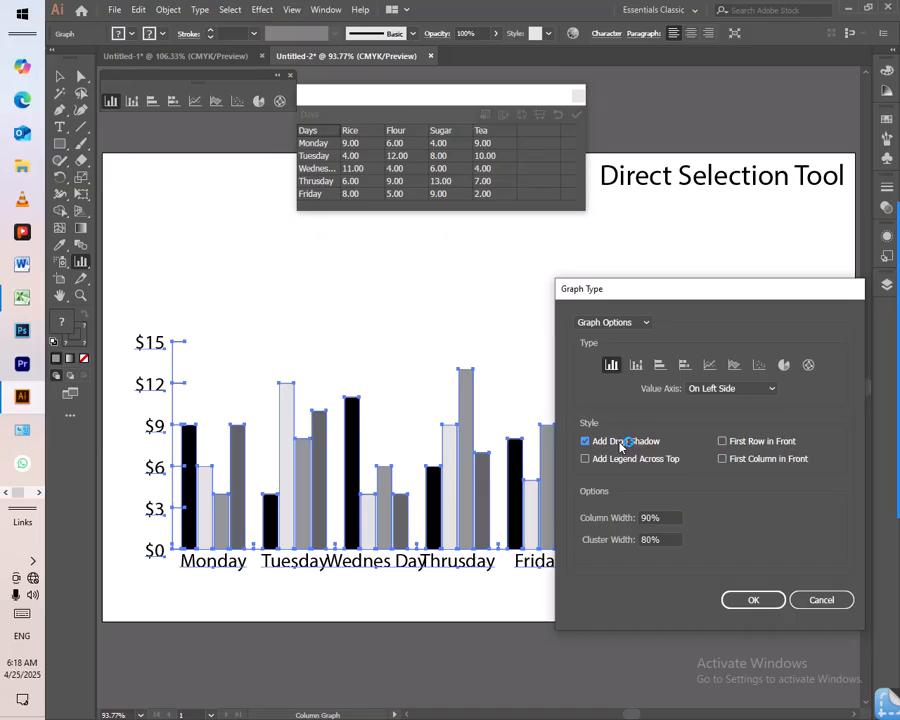
click(757, 598)
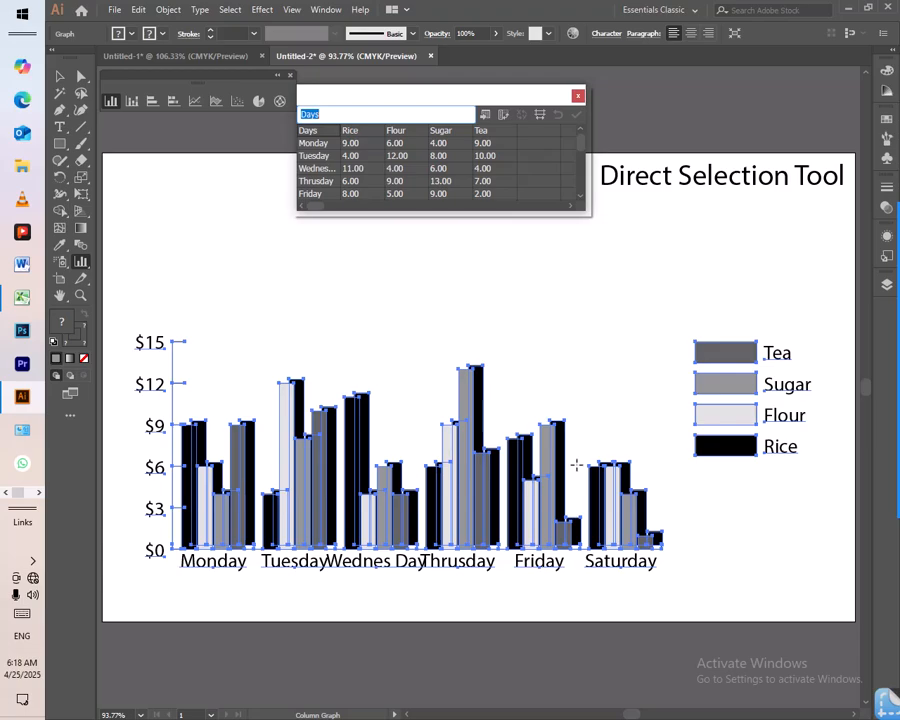
- Remove the columns' drop shadow, enable First Row in Front, and apply the graph options
double_click(80, 262)
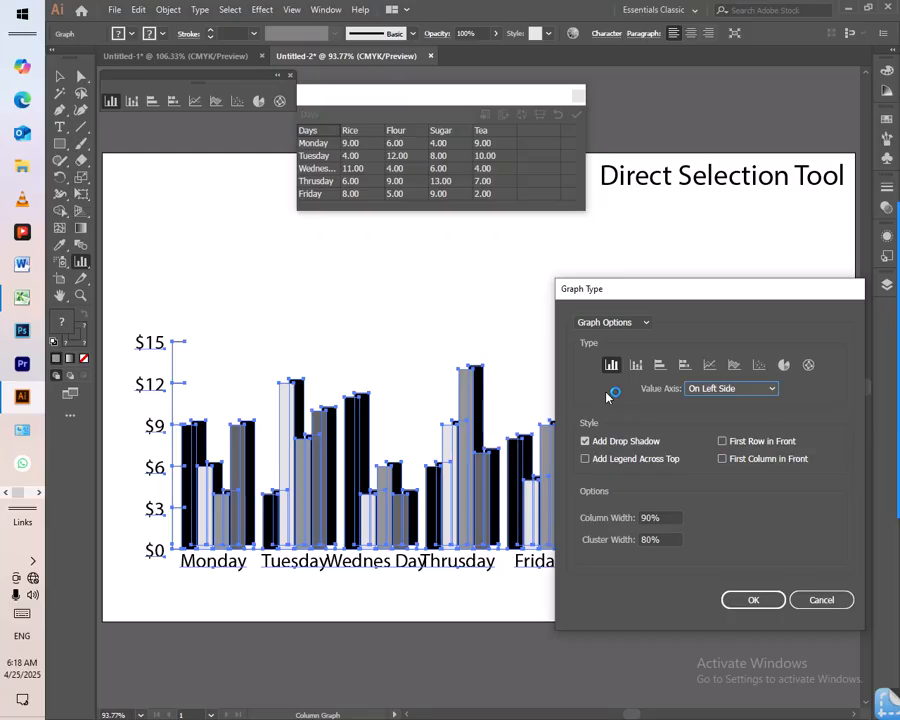
click(624, 441)
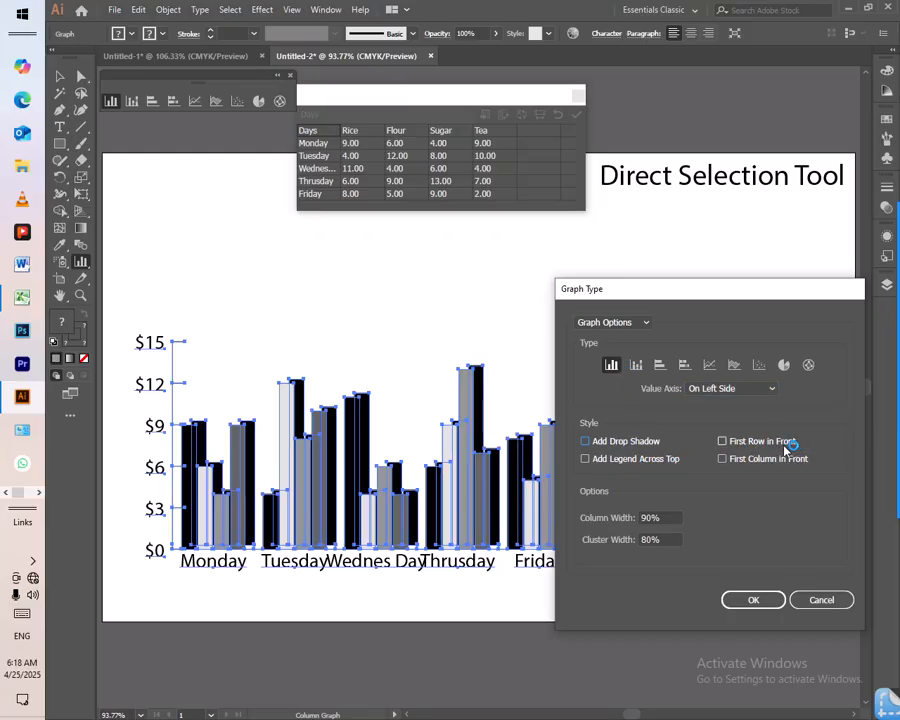
click(768, 442)
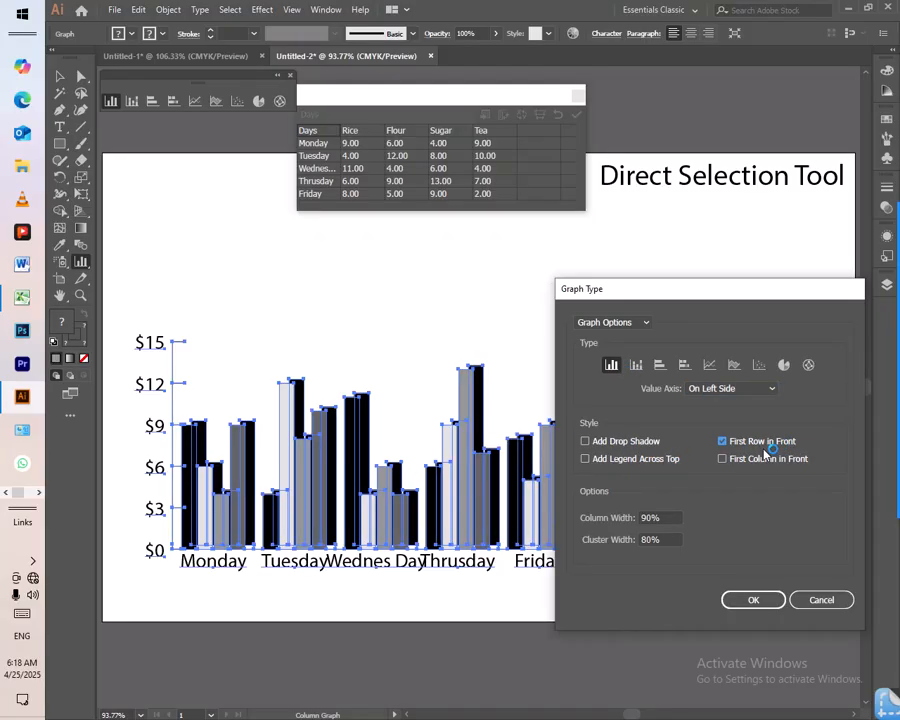
click(755, 600)
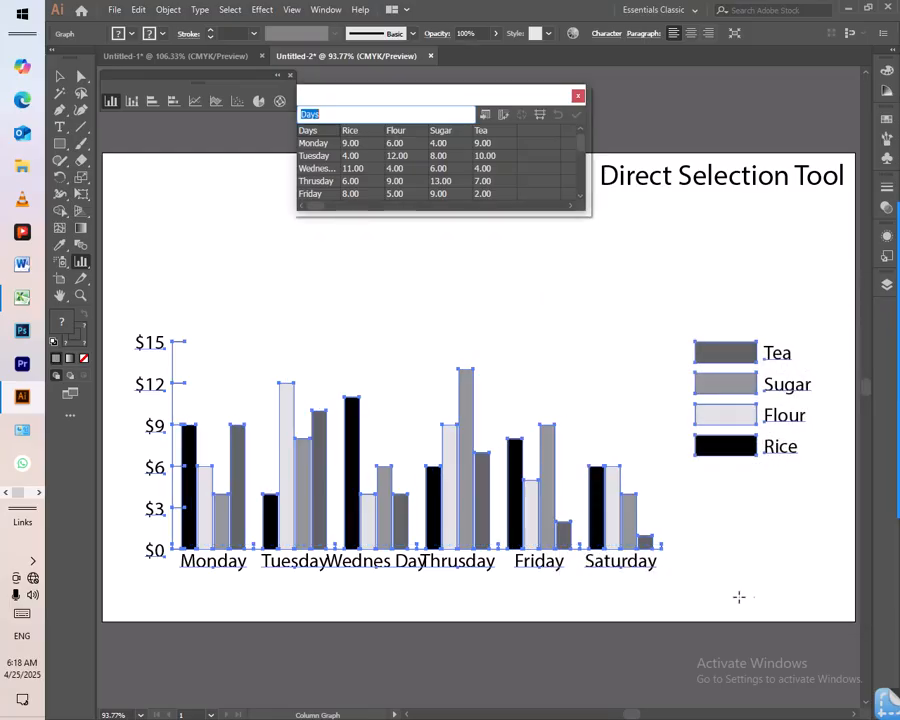
- Turn off First Row in Front, add the legend across the top of the column graph, and apply the options
double_click(79, 264)
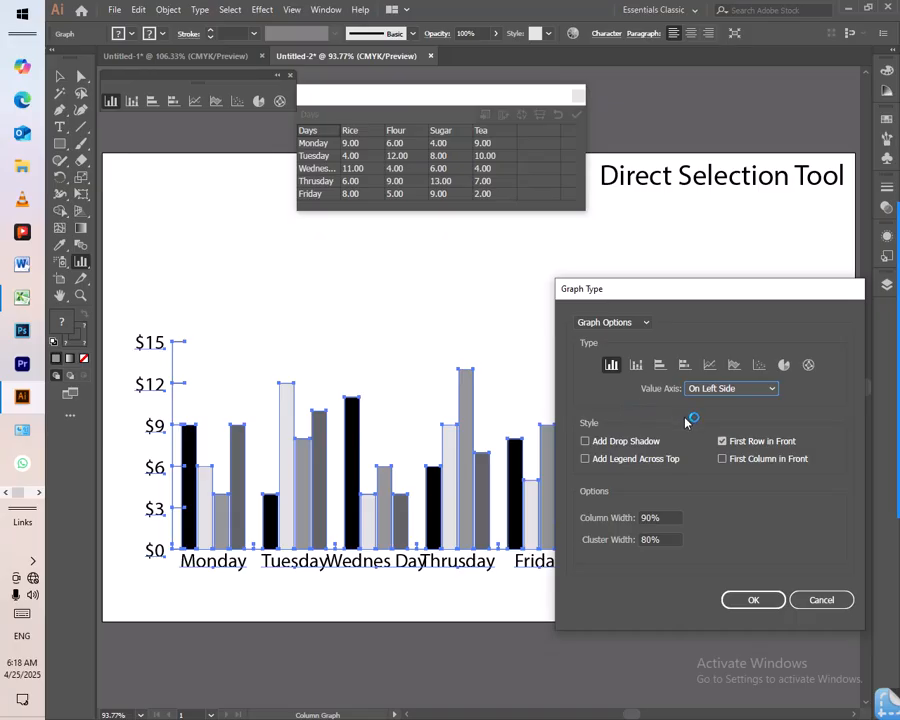
click(626, 460)
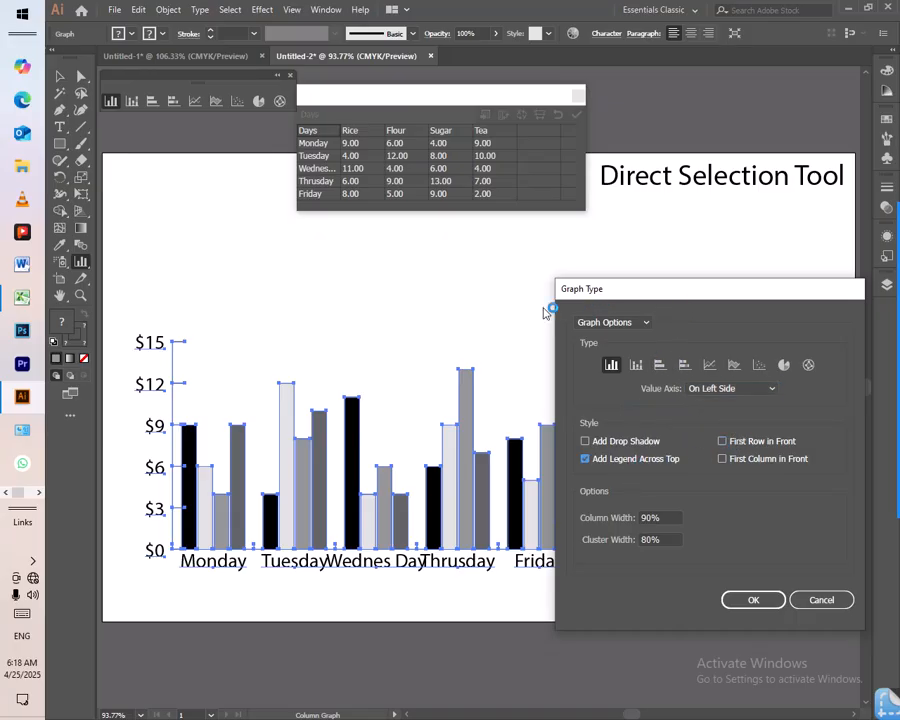
drag(650, 285, 318, 290)
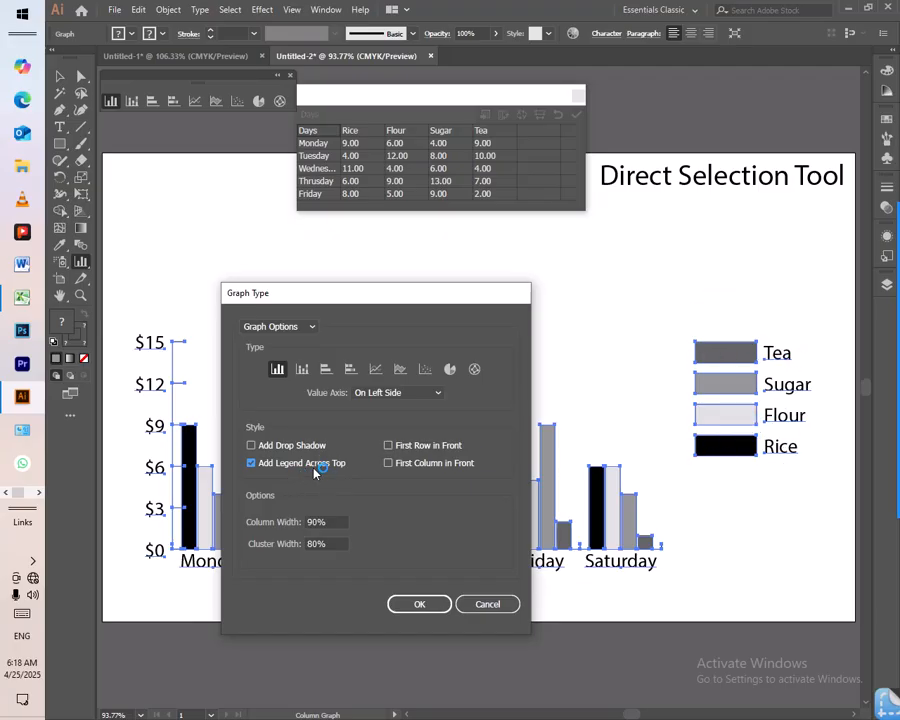
click(415, 605)
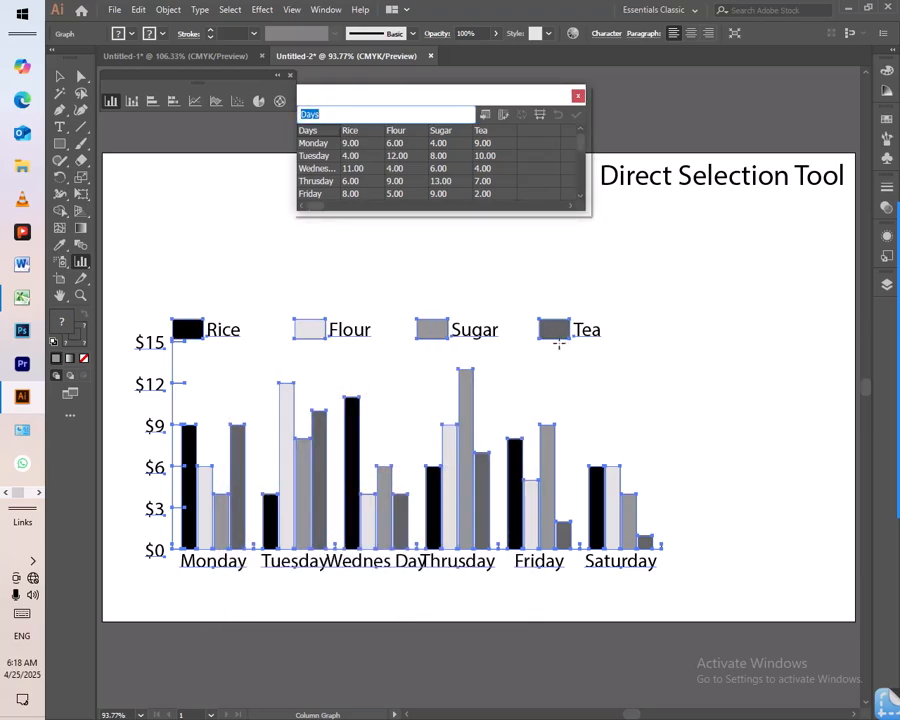
- Turn off the column graph's legend across the top, enable First Column in Front, and apply the graph options
click(82, 262)
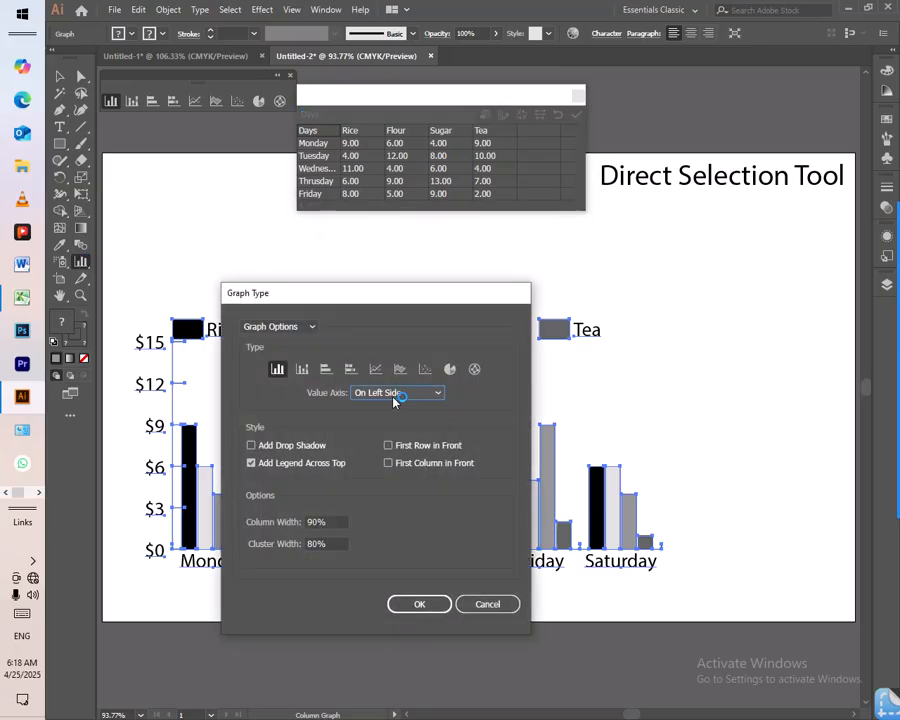
click(297, 463)
click(432, 465)
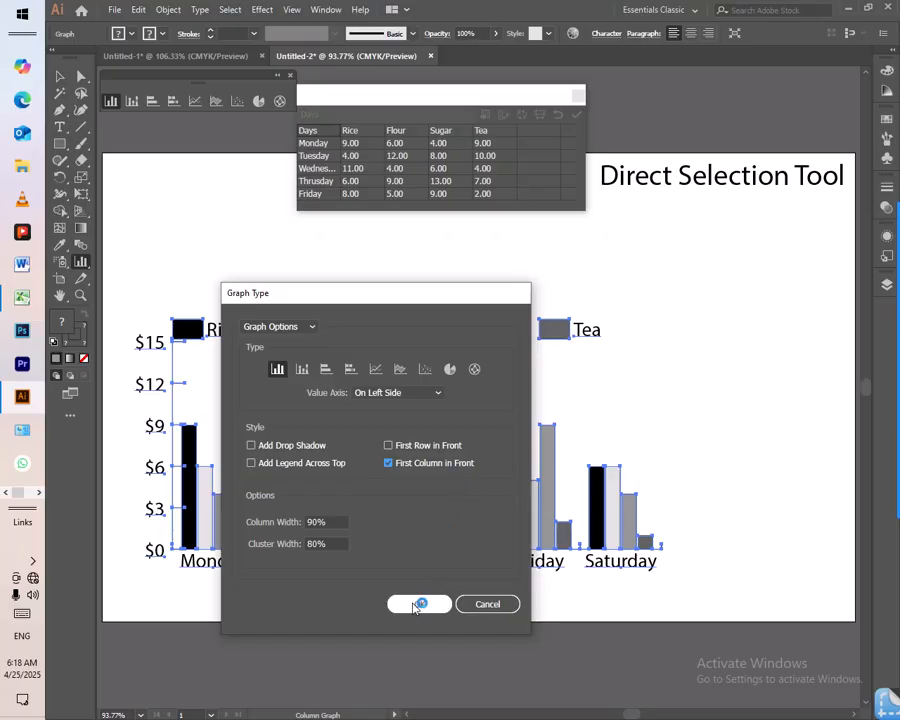
click(416, 603)
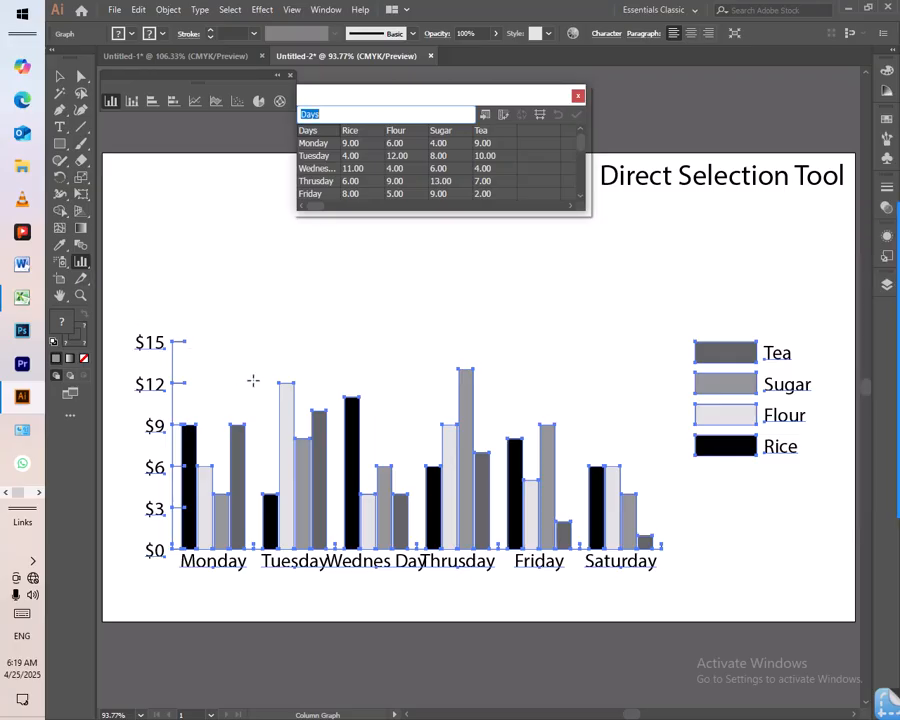
- Set Tuesday's Sugar value to 12 in the graph data and apply the change to the graph
click(59, 76)
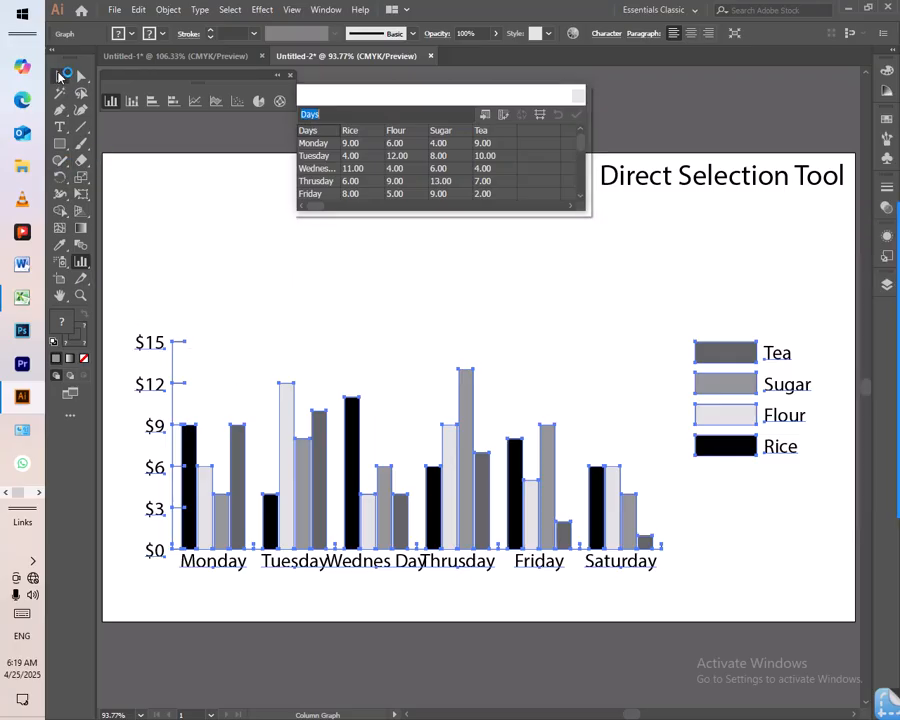
click(351, 143)
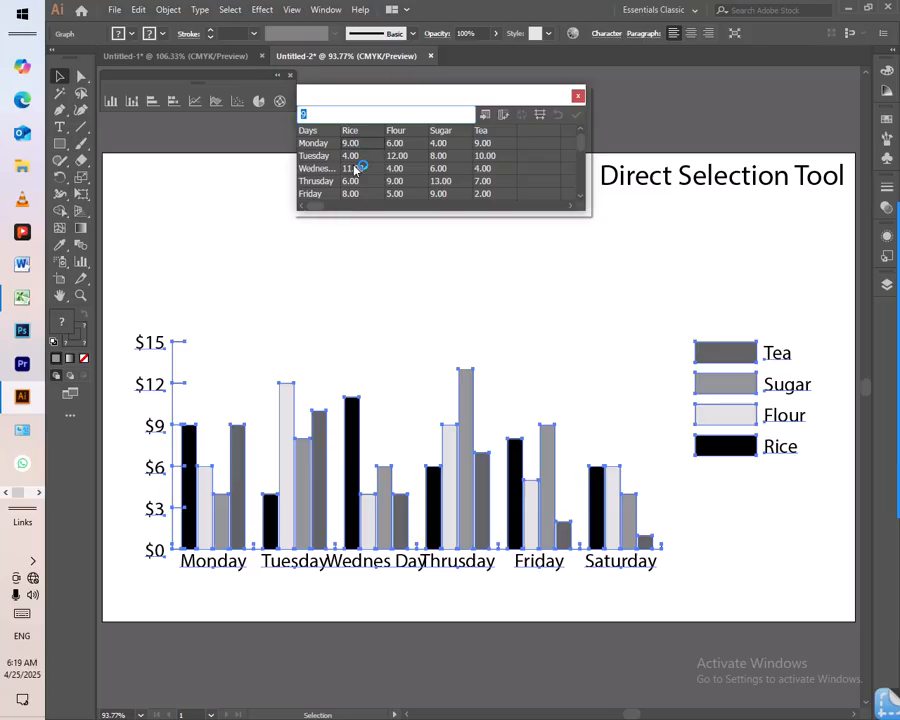
click(383, 156)
click(433, 157)
click(442, 144)
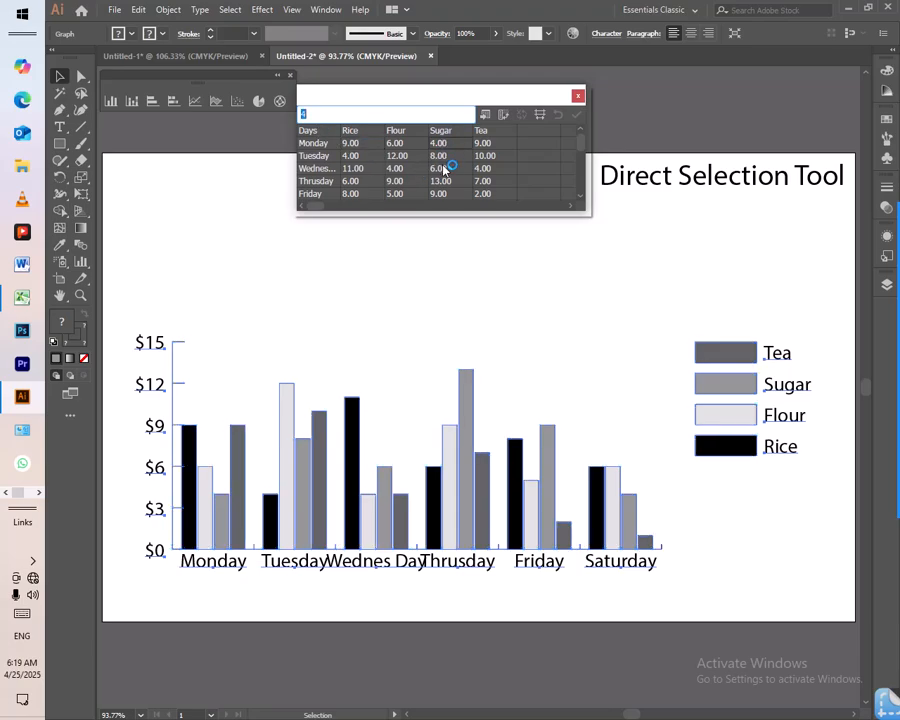
click(445, 158)
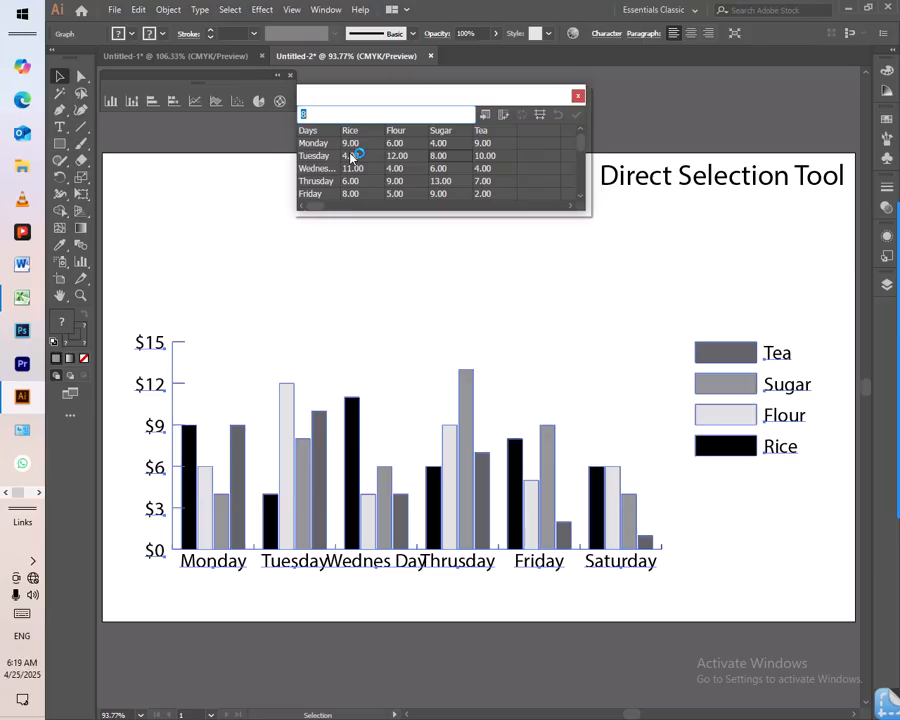
text(12)
click(580, 117)
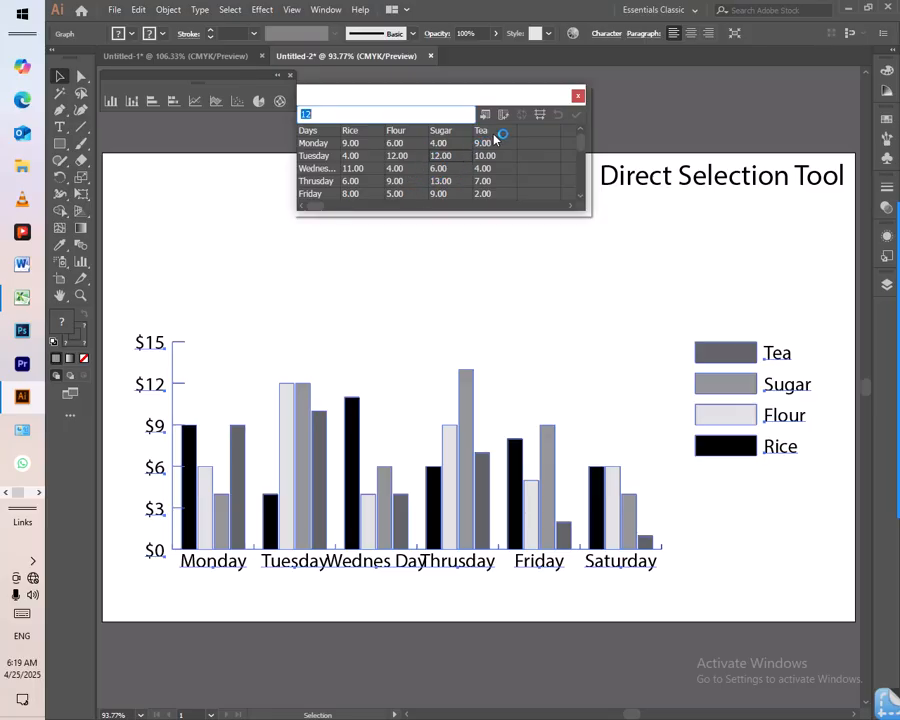
- Add a Milk column to the graph data with values 2, 3, 4, 5, 6 and 7 for Monday to Saturday, and apply it
click(536, 131)
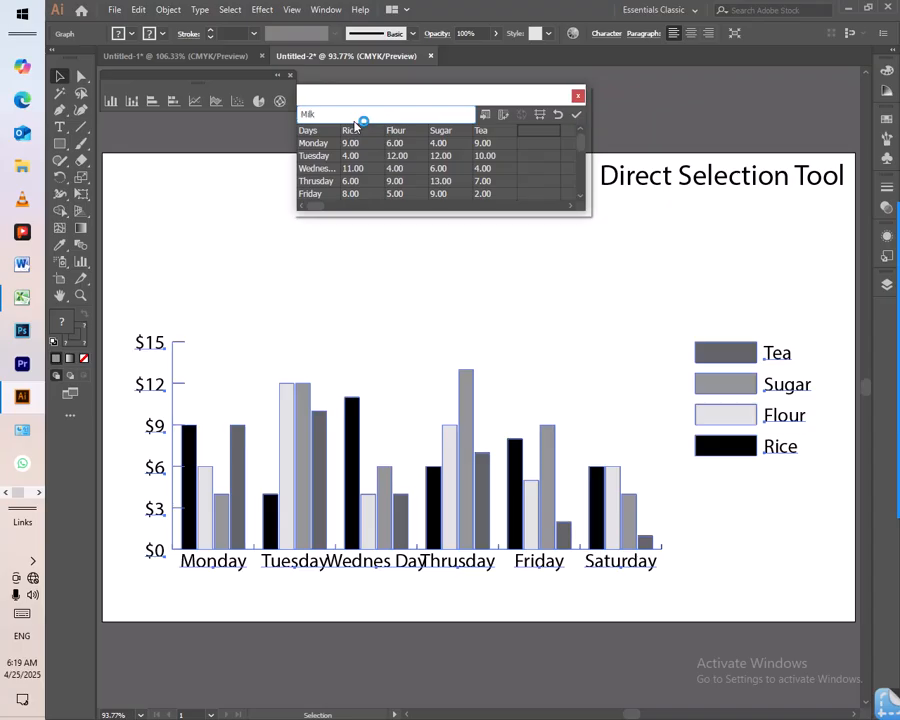
click(578, 116)
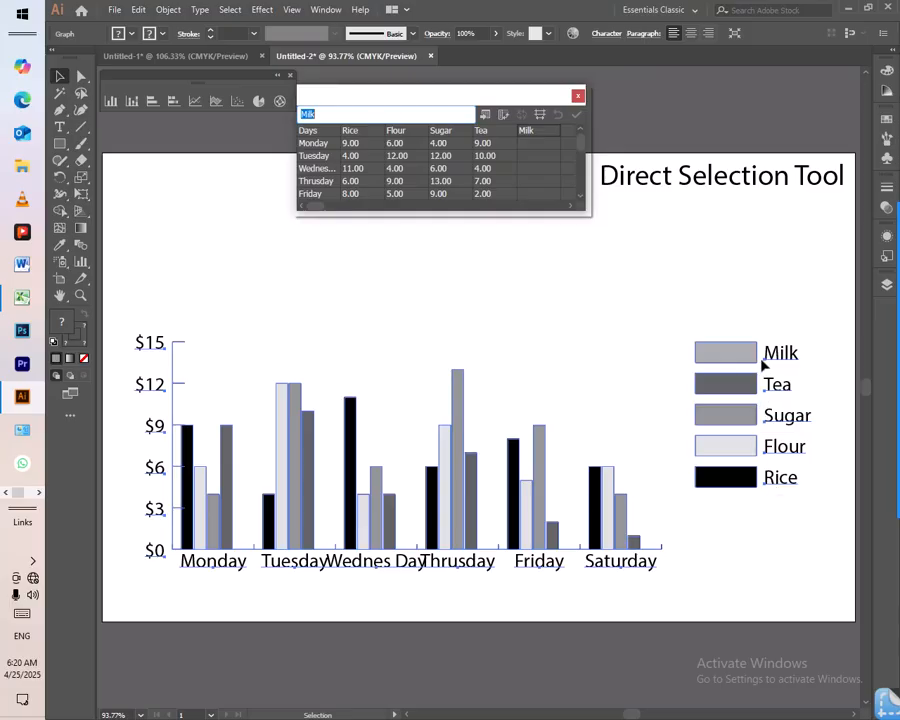
click(532, 146)
key(Return)
text(3)
key(Return)
text(4)
key(Return)
text(5)
key(Return)
text(6)
key(Return)
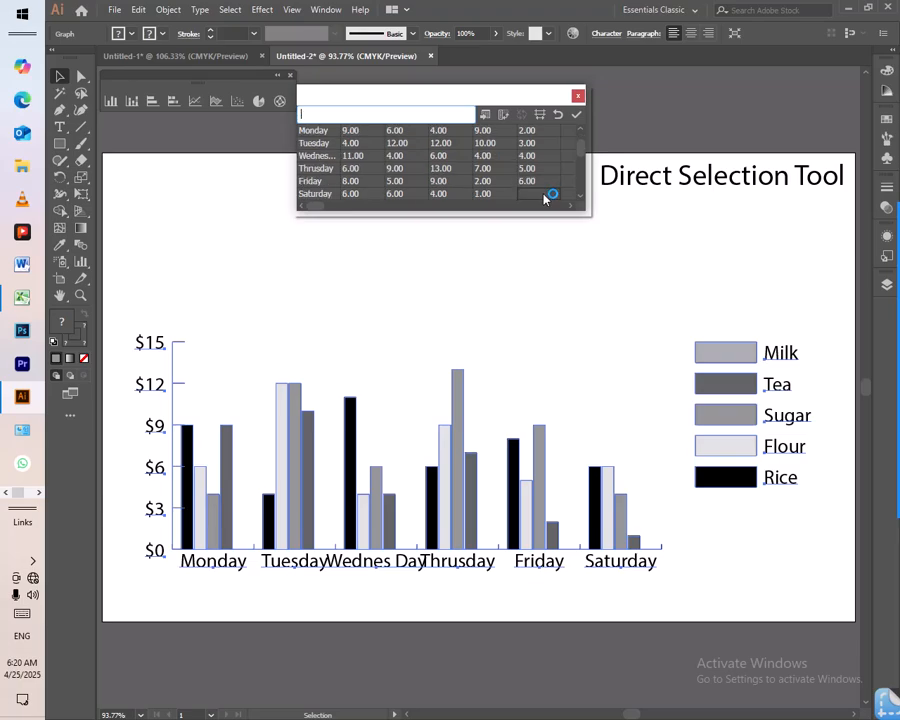
key(Return)
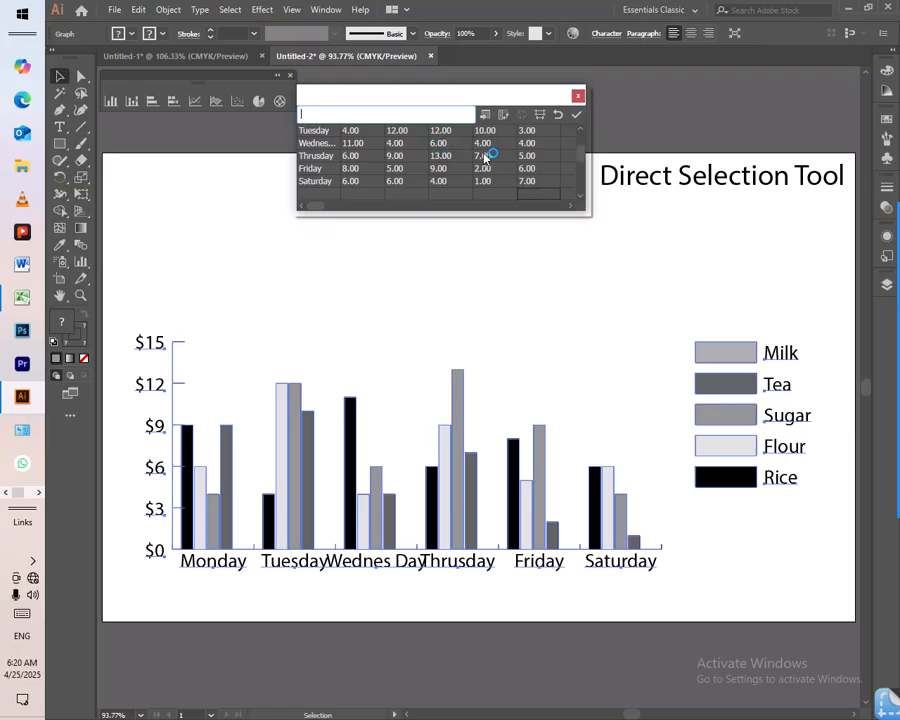
click(576, 118)
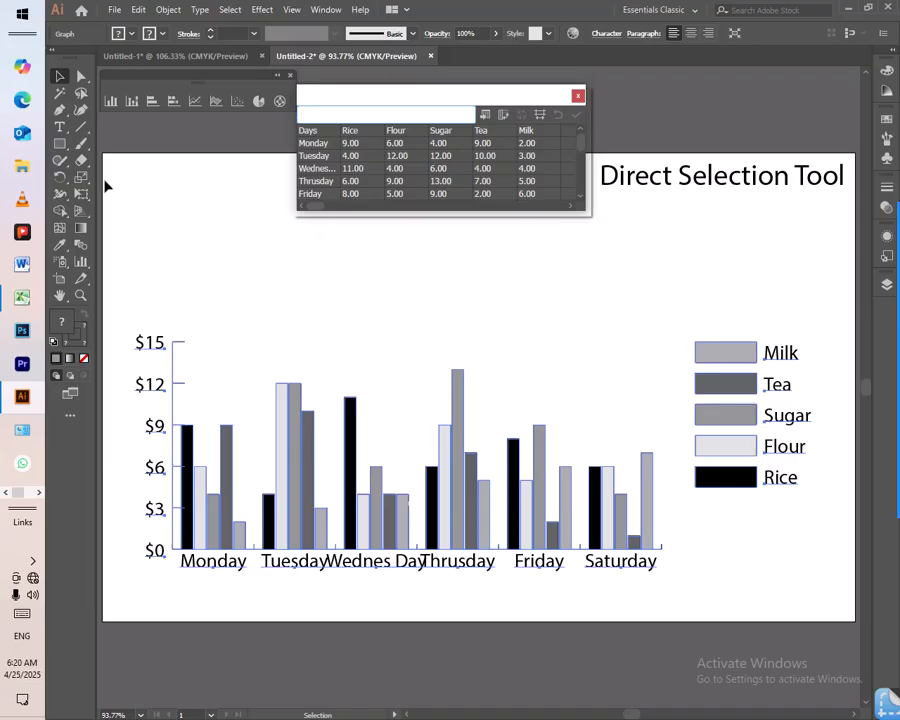
- Deselect the graph and choose the Column Graph tool from the graph tool variants
click(160, 212)
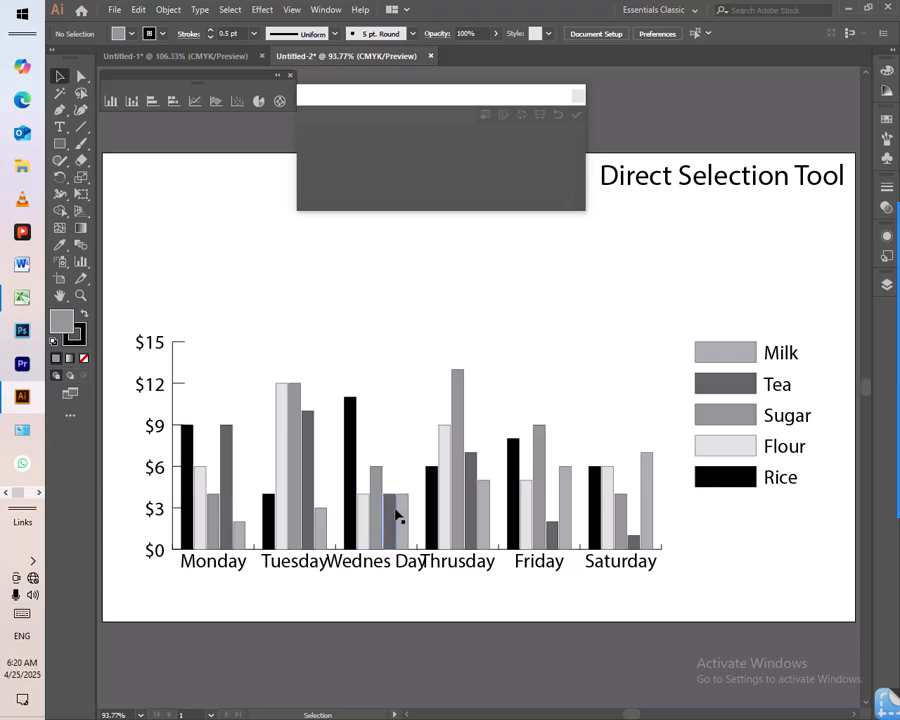
click(85, 264)
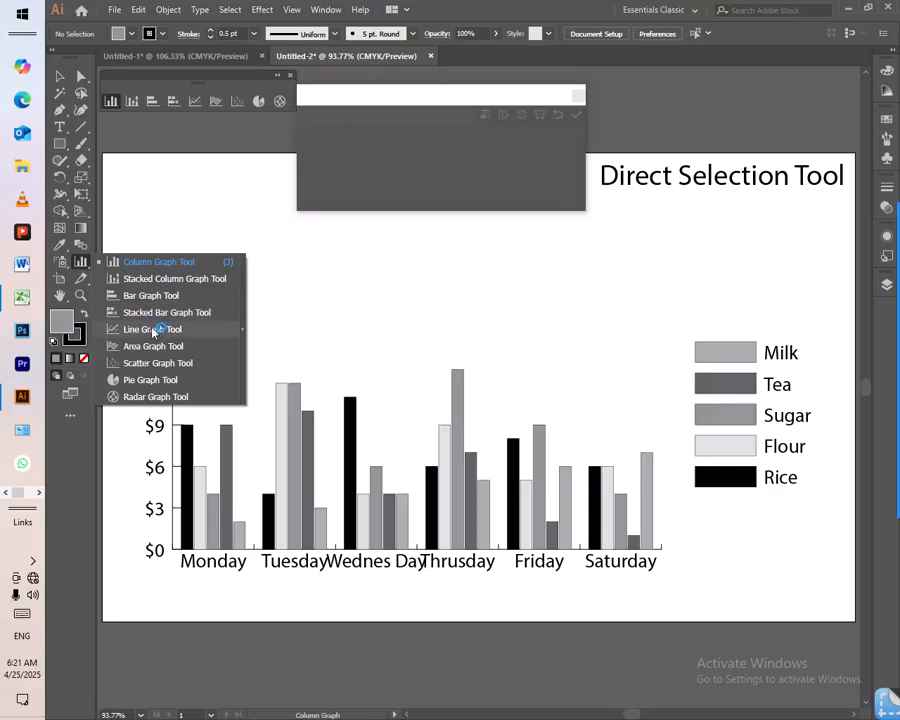
click(119, 264)
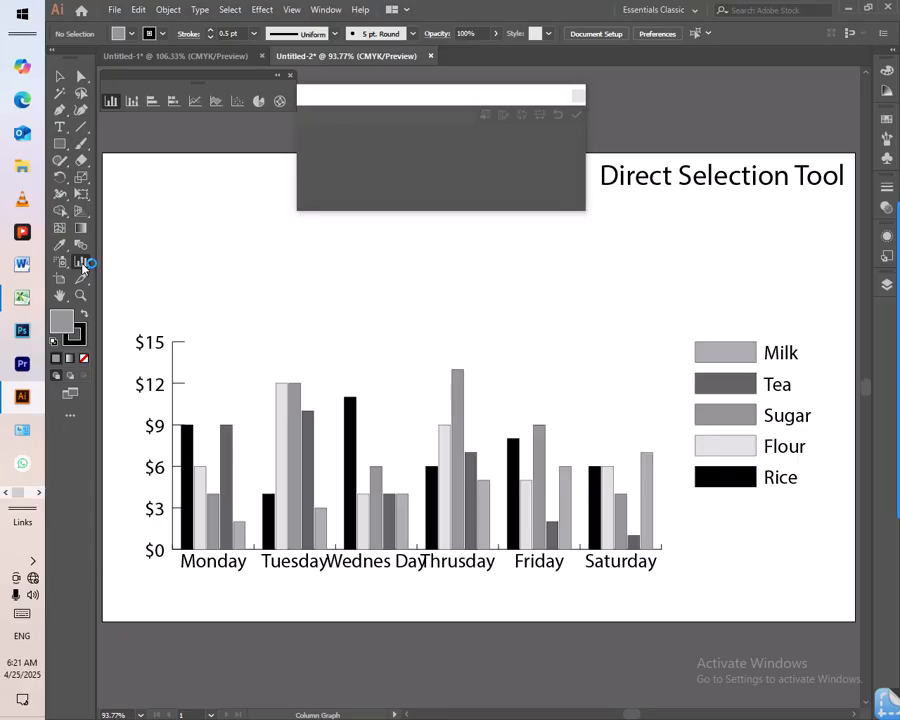